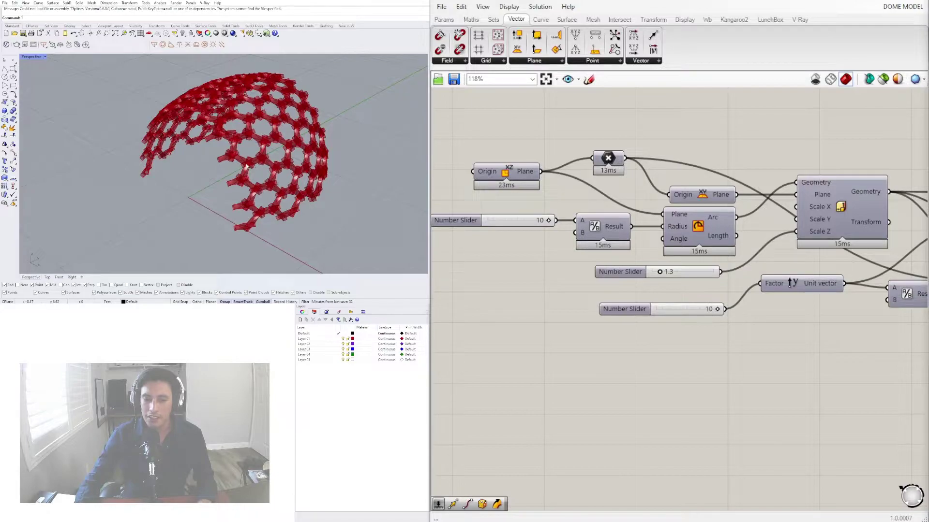
Examine the dome's hexagonal line grid and nodes up close, along with the component definition that generates it
scroll(246, 166, "up", 4)
scroll(247, 173, "down", 4)
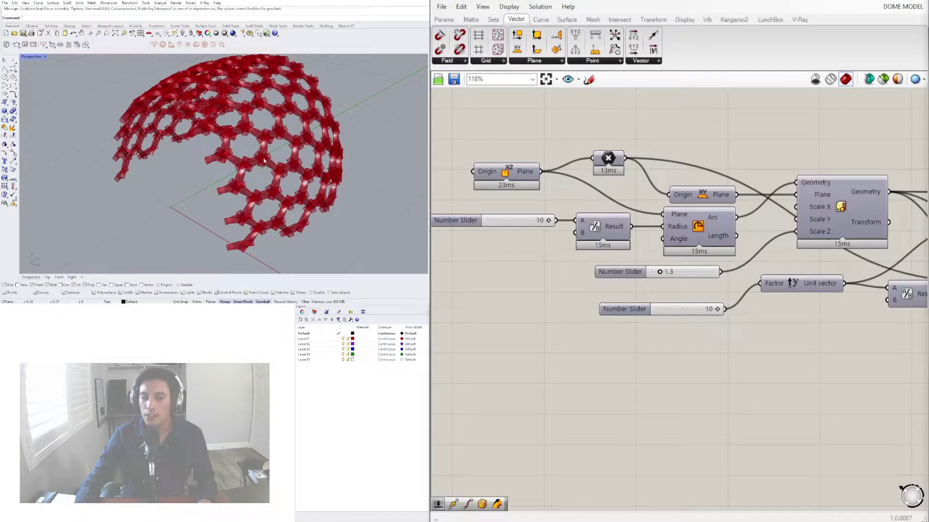
scroll(588, 187, "down", 8)
right_click_drag(677, 288, 537, 203)
scroll(550, 215, "down", 1)
right_click_drag(595, 214, 572, 220)
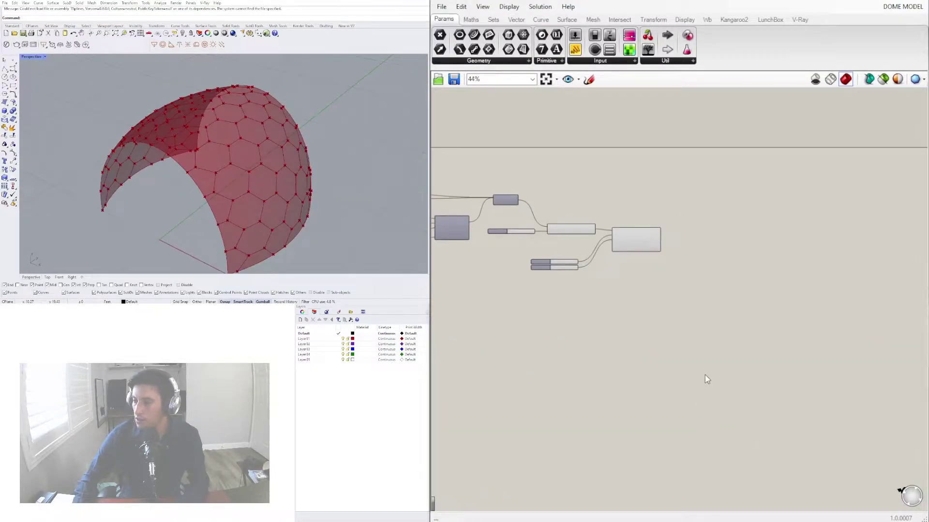
right_click_drag(532, 245, 774, 250)
scroll(773, 250, "down", 2)
scroll(309, 159, "up", 8)
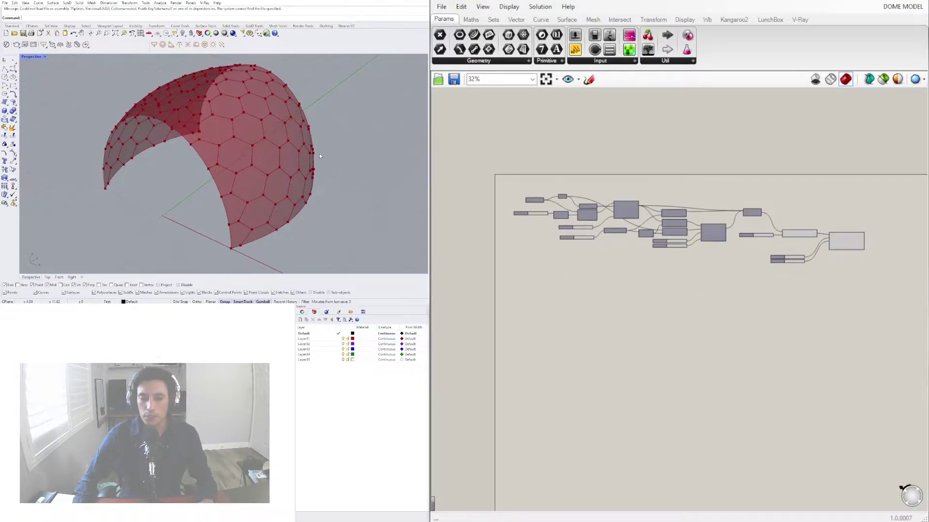
scroll(280, 157, "up", 3)
scroll(281, 156, "down", 3)
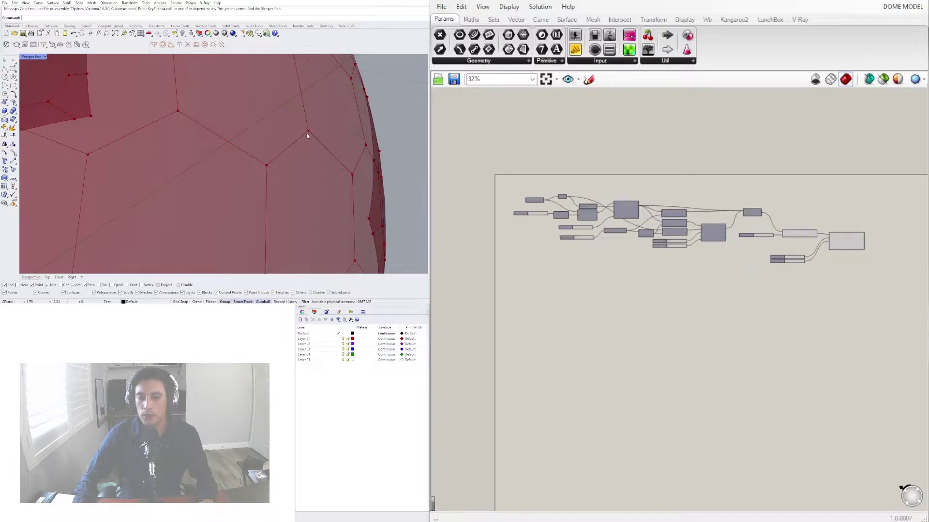
scroll(299, 139, "down", 10)
scroll(256, 232, "up", 9)
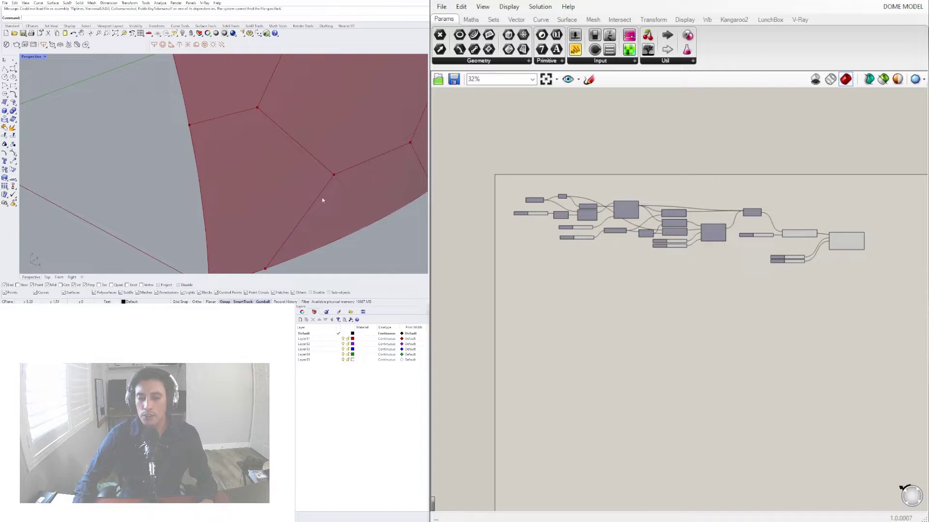
scroll(315, 198, "down", 3)
scroll(285, 203, "up", 2)
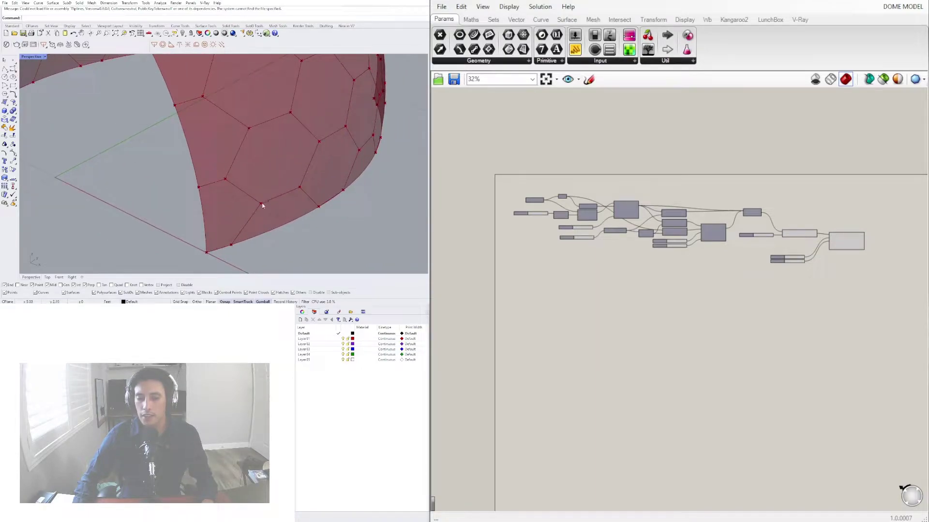
scroll(635, 235, "up", 6)
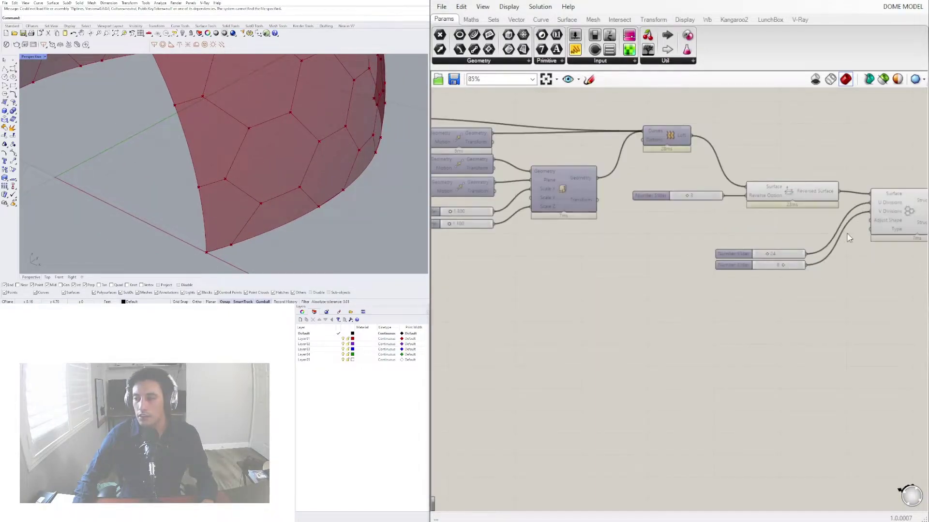
Remove the graft from the Structure Lines output of the hexagonal structure component
left_click(778, 255)
right_click_drag(778, 255, 655, 259)
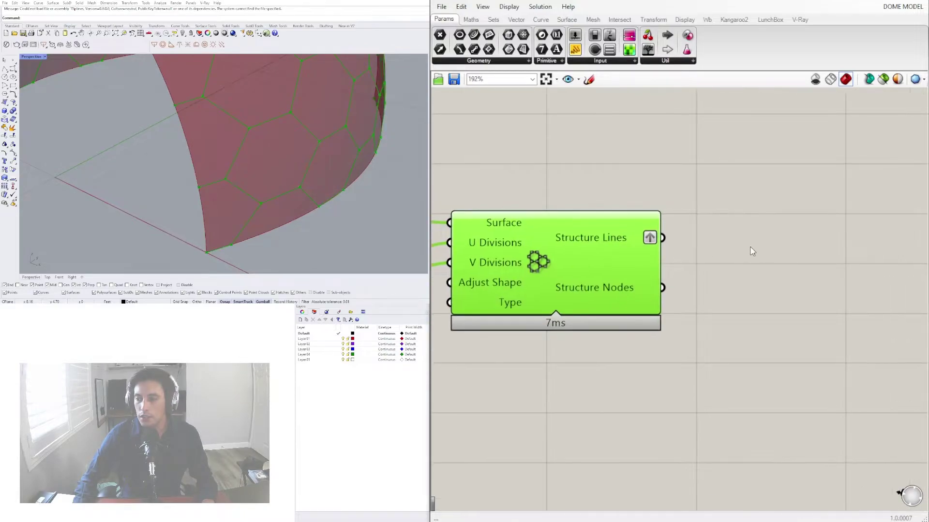
left_click(753, 251)
right_click(650, 236)
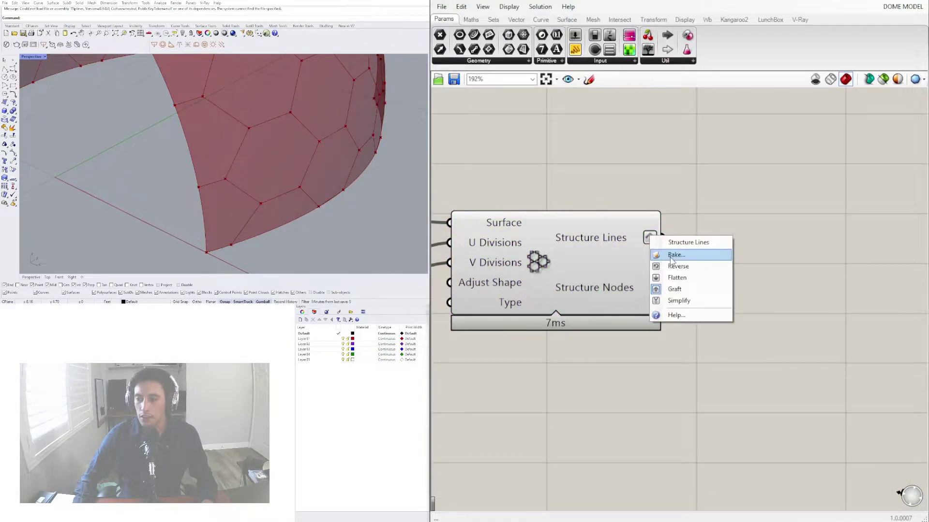
left_click(674, 288)
Add a List Item component beside the structure component and connect Structure Lines to its List input
double_click(798, 251)
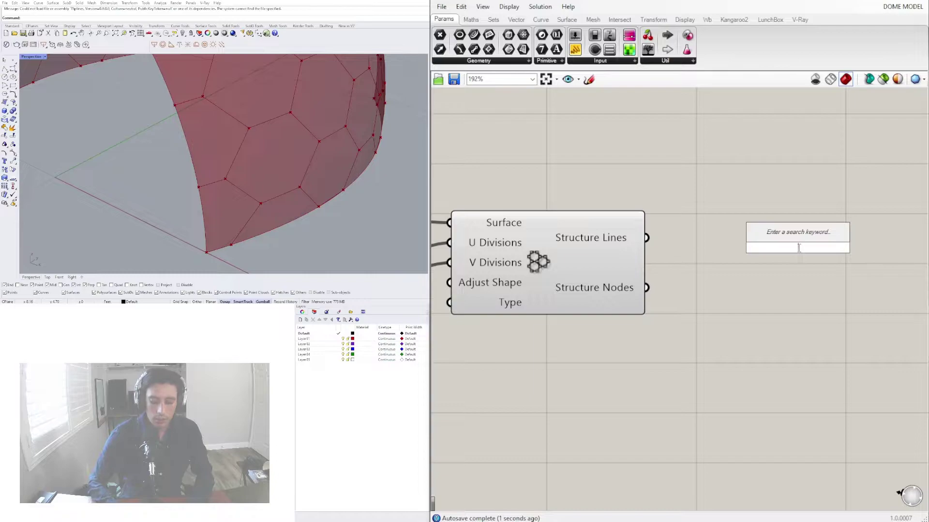
type("LIST")
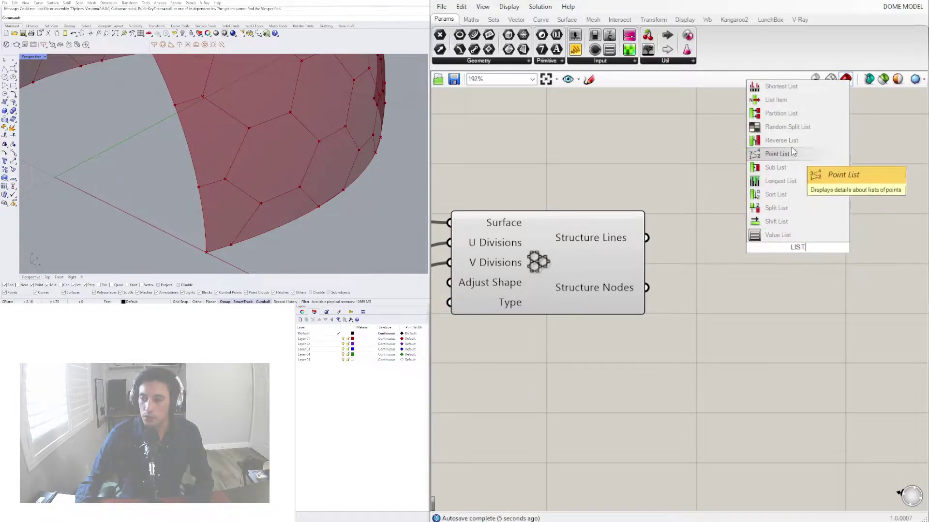
left_click(777, 100)
mouse_move(646, 238)
left_mouse_down()
mouse_move(705, 234)
mouse_move(648, 238)
left_mouse_up()
left_click(581, 240)
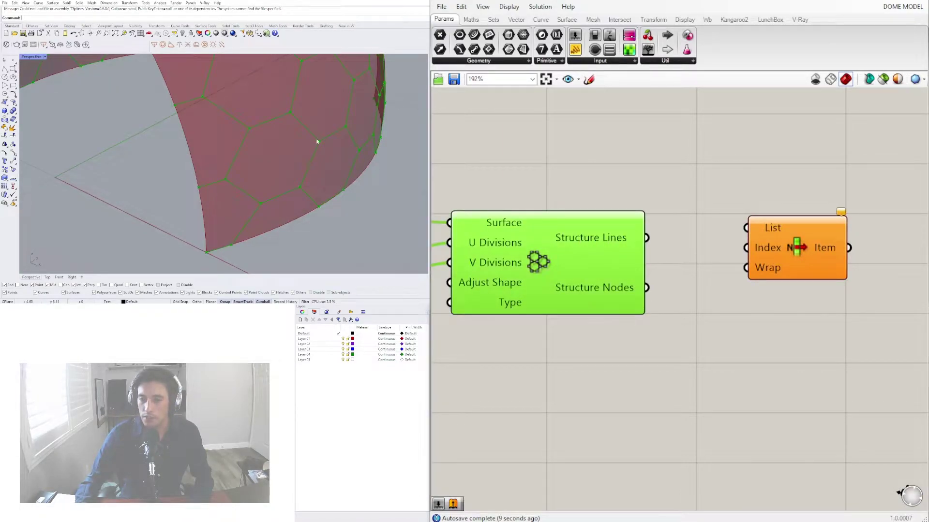
scroll(326, 102, "down", 5)
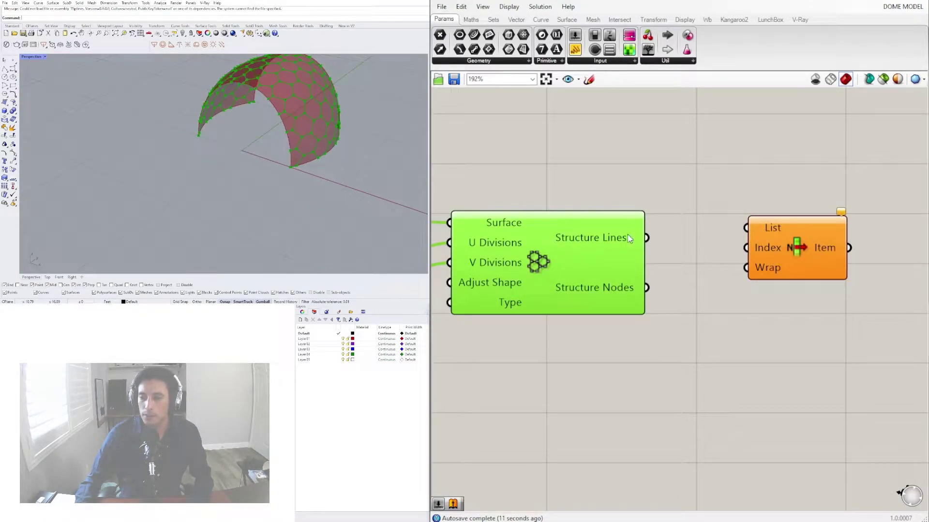
left_click_drag(651, 245, 748, 227)
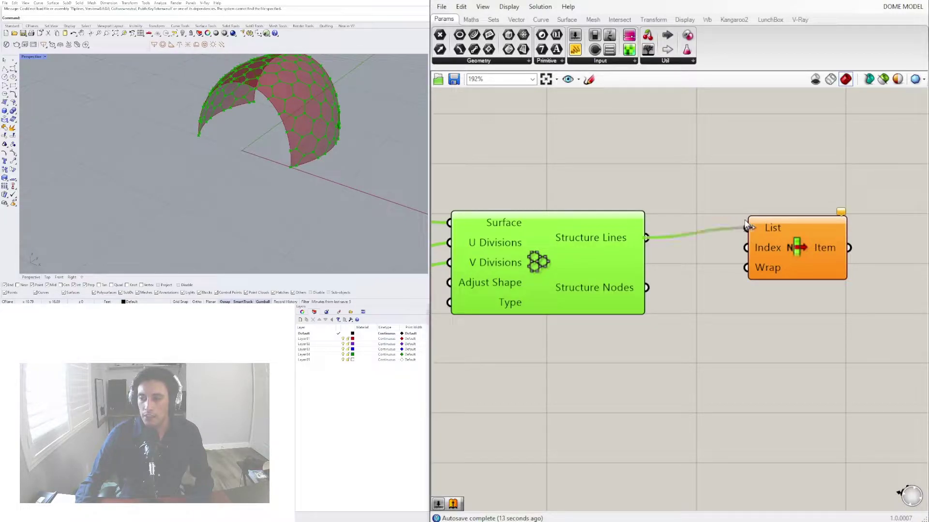
left_click_drag(781, 265, 776, 338)
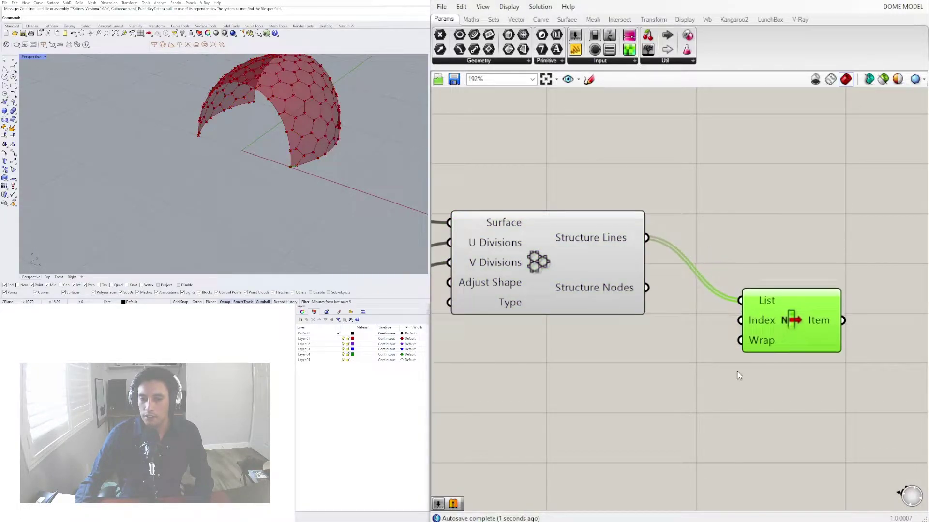
Add a number slider, connect it to the List Item's Index input and set it to 10
scroll(291, 166, "up", 5)
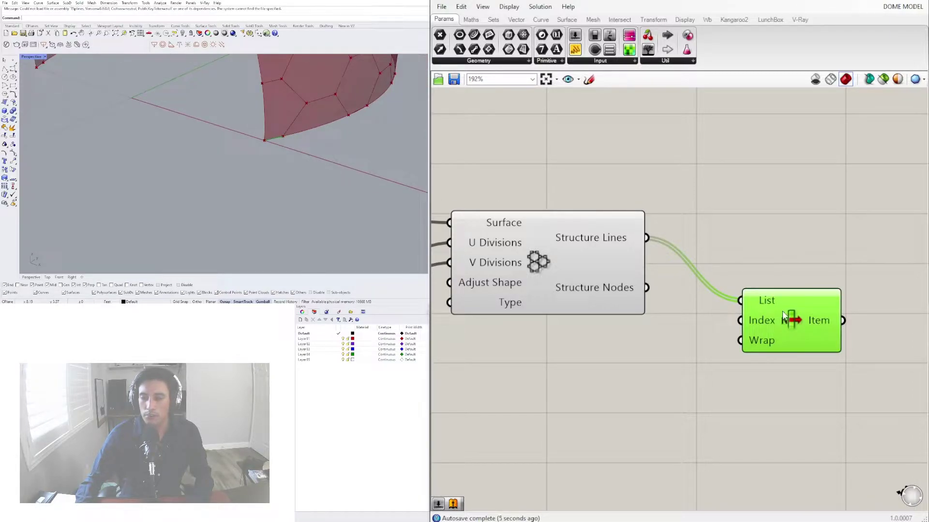
scroll(311, 117, "down", 2)
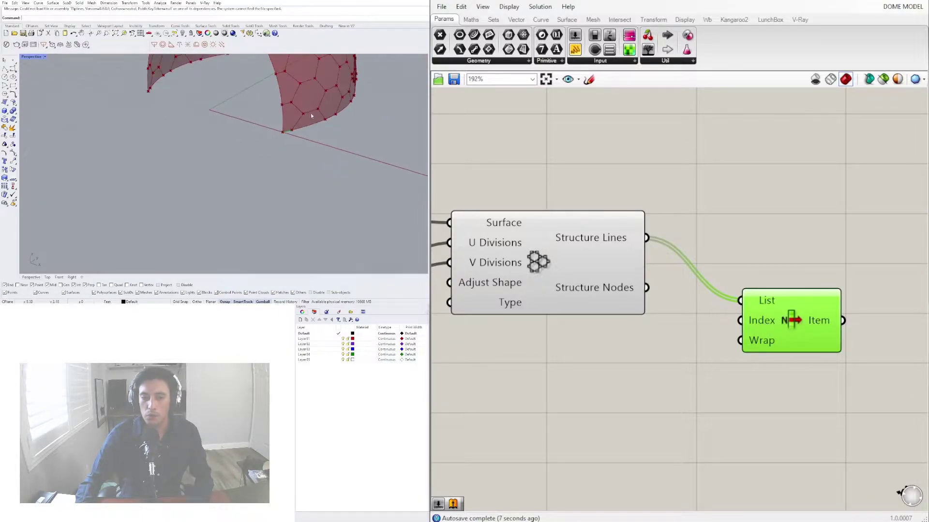
double_click(591, 347)
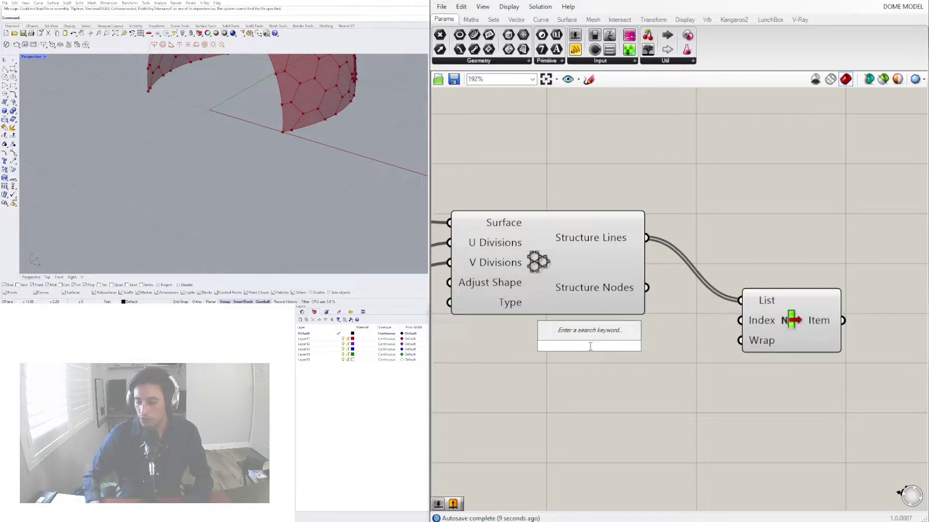
type("5")
key("Return")
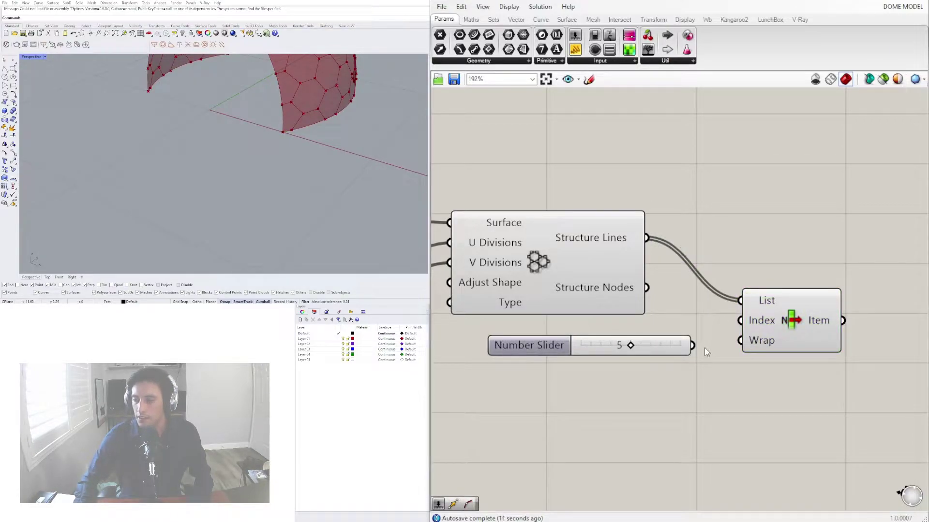
left_click_drag(694, 346, 740, 320)
scroll(340, 130, "up", 3)
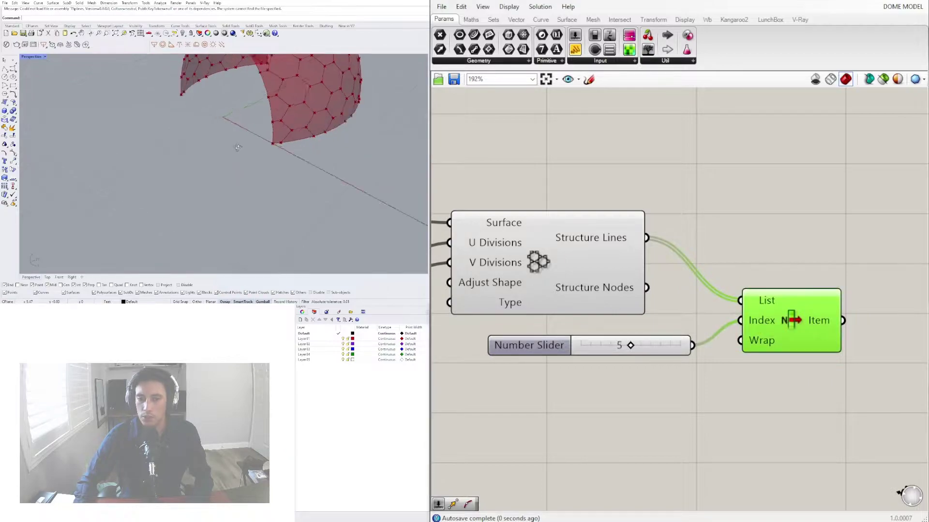
left_click_drag(630, 347, 680, 347)
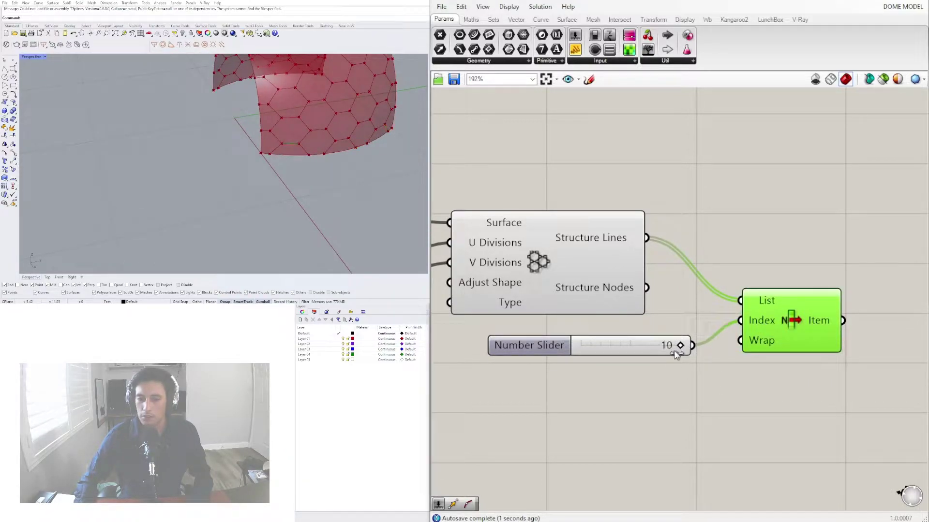
Reposition the List Item component level with the structure component and highlight the line it picks on the dome
scroll(256, 125, "up", 5)
right_click_drag(811, 333, 747, 301)
left_click_drag(748, 301, 743, 273)
scroll(339, 149, "down", 3)
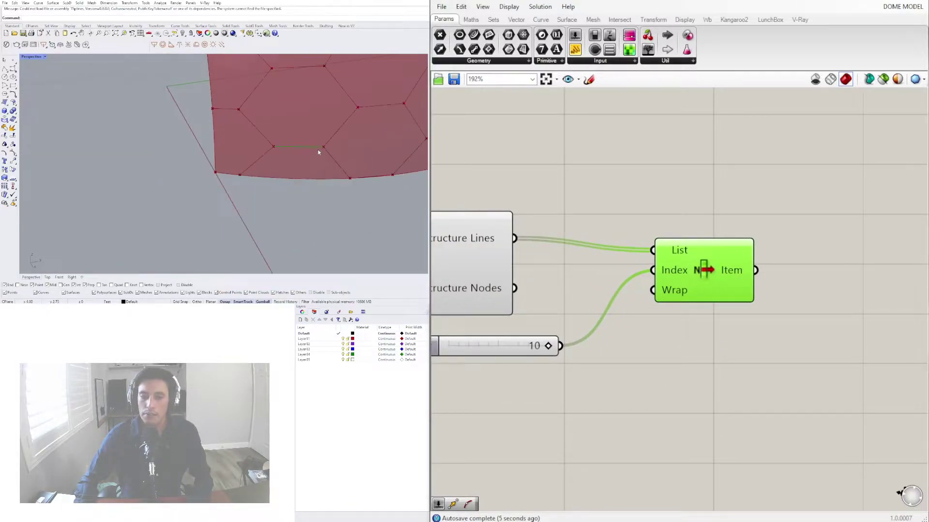
mouse_move(280, 151)
right_mouse_down()
mouse_move(343, 117)
mouse_move(276, 143)
mouse_move(296, 147)
mouse_move(309, 134)
mouse_move(288, 143)
right_mouse_up()
scroll(291, 140, "up", 2)
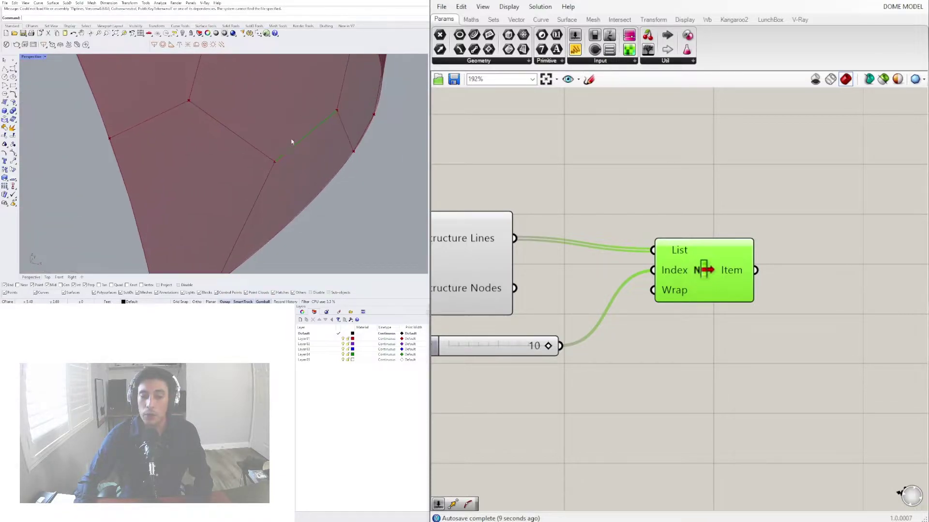
scroll(671, 267, "down", 2)
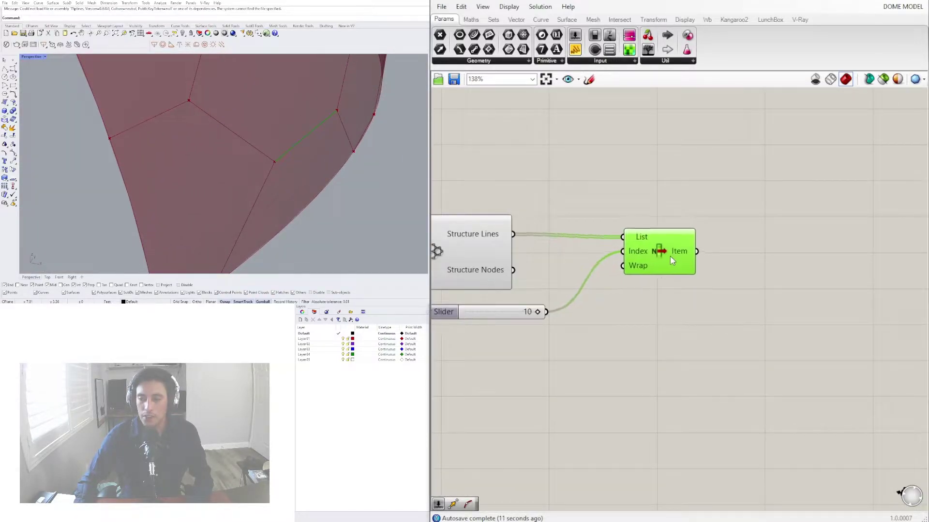
left_click(638, 317)
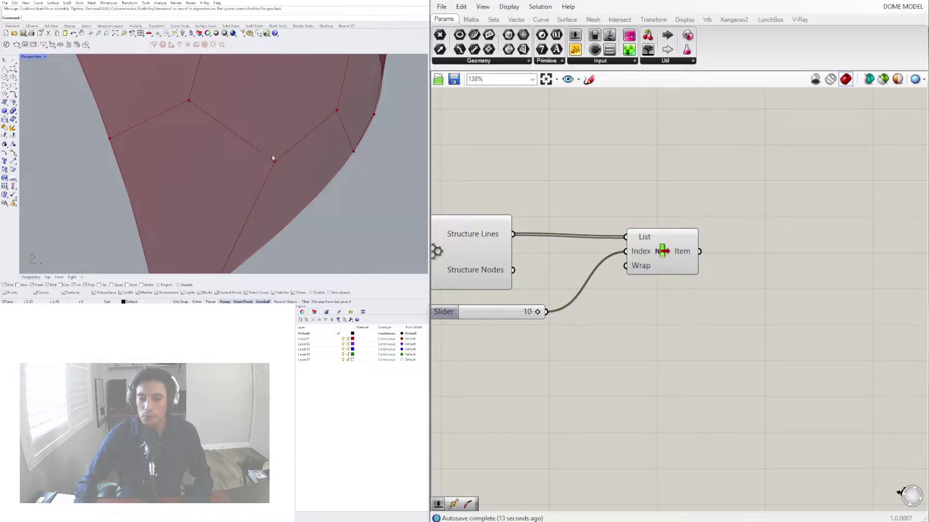
left_click(671, 245)
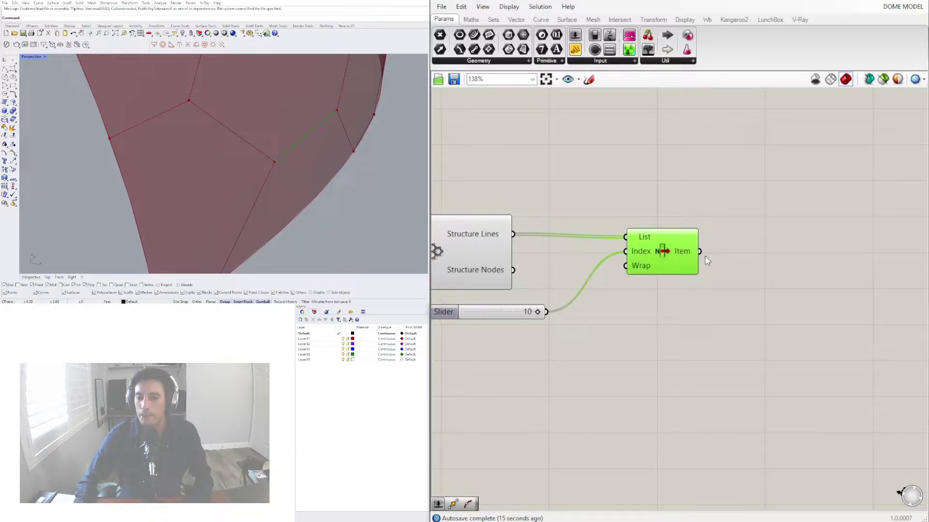
Add an End Points component after List Item and connect the Item output to its Curve input
double_click(814, 253)
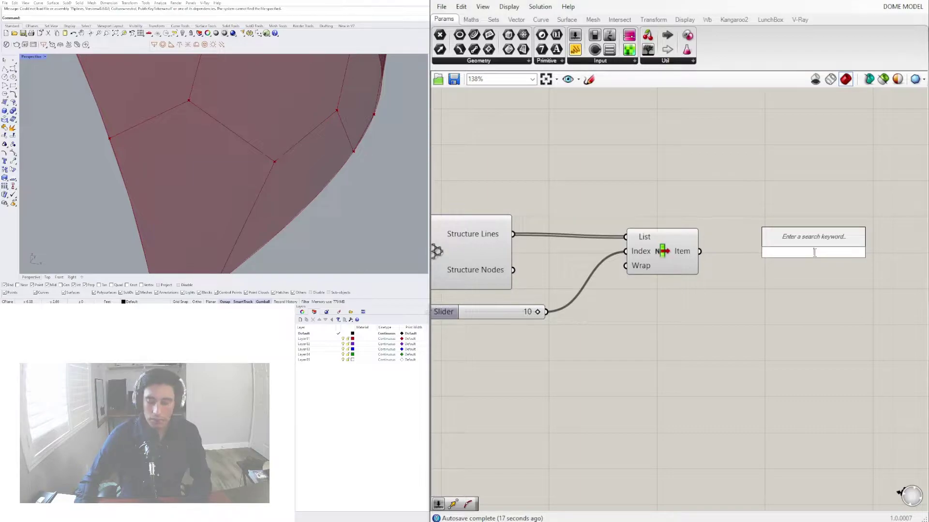
double_click(768, 257)
type("END")
left_click(754, 244)
left_click_drag(699, 252, 731, 256)
left_click(784, 259)
Turn off the preview of the reversed surface and hexagonal structure components, leaving only the picked line and its end points
scroll(655, 357, "down", 5)
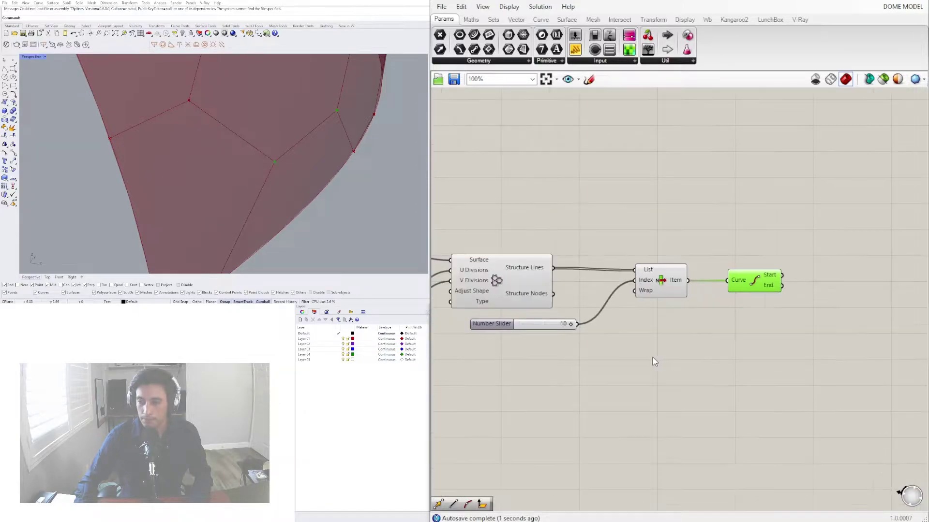
left_click_drag(861, 328, 810, 339)
left_click_drag(809, 341, 656, 236)
middle_click(685, 236)
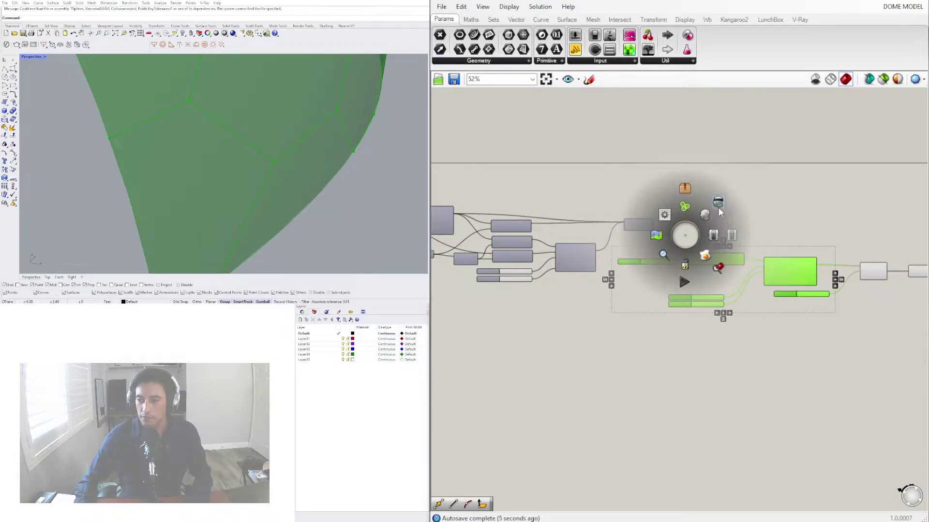
left_click(718, 209)
left_click(824, 233)
Check the isolated line and move the End Points component slightly higher than List Item
right_click_drag(790, 247, 737, 253)
scroll(737, 253, "up", 5)
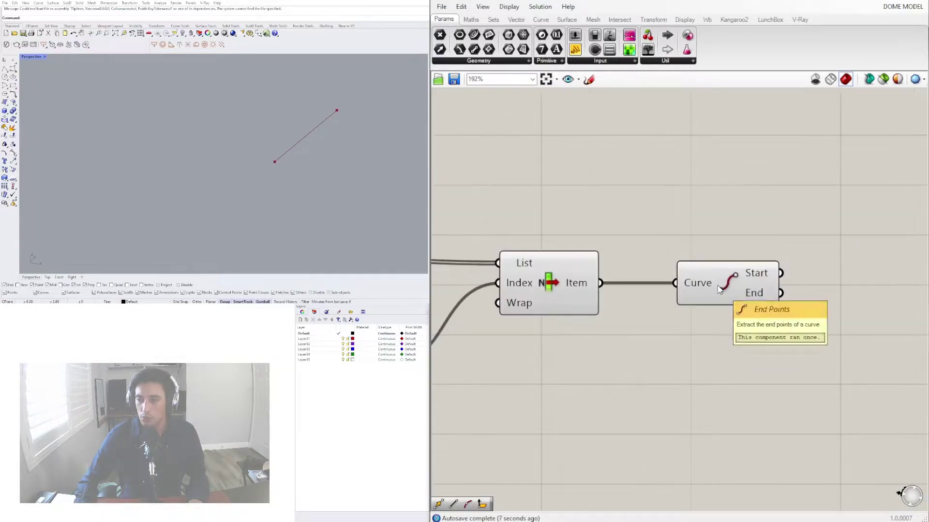
left_click(555, 279)
right_click_drag(301, 161, 372, 198)
left_click_drag(736, 287, 763, 229)
left_click(829, 315)
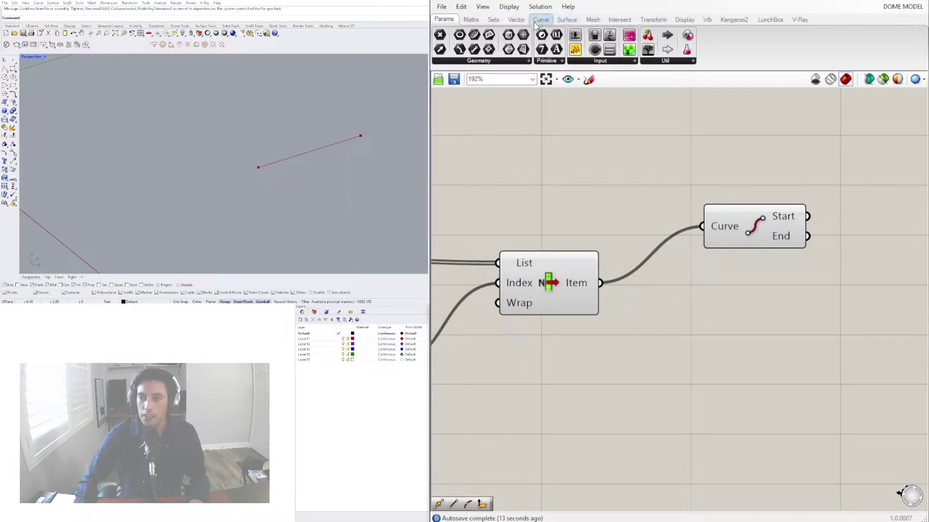
Add a Plane Normal component after End Points and space the components apart
left_click(517, 20)
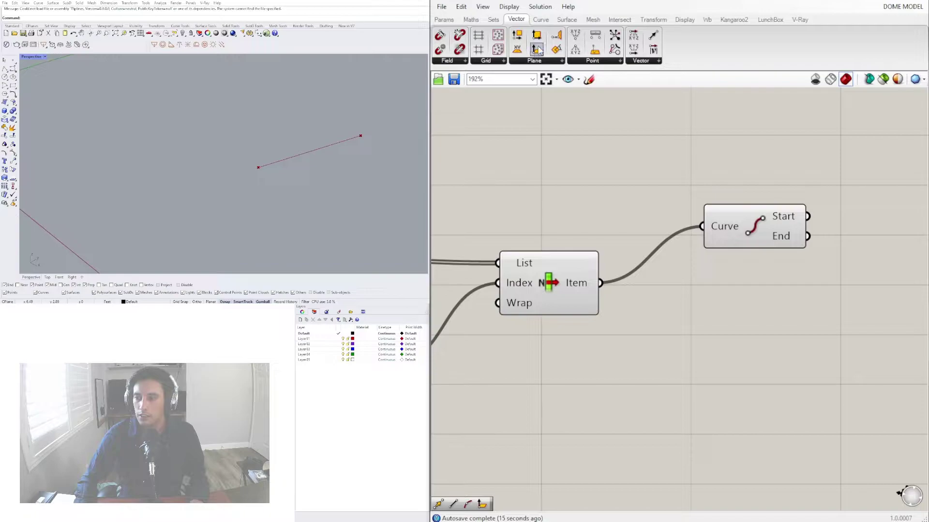
left_click_drag(539, 52, 850, 220)
left_click_drag(748, 237, 694, 218)
left_click_drag(862, 246, 916, 310)
Connect the End Points Start output to the plane's Origin and the List Item output to its Z-Axis, then inspect the plane
right_click_drag(810, 293, 653, 258)
left_click_drag(598, 165, 749, 226)
right_click_drag(598, 263, 730, 262)
right_click_drag(582, 256, 521, 255)
left_click_drag(513, 245, 762, 241)
left_click_drag(615, 164, 636, 191)
mouse_move(815, 232)
left_mouse_down()
mouse_move(810, 246)
mouse_move(817, 236)
left_mouse_up()
scroll(257, 168, "down", 5)
right_click_drag(258, 169, 273, 154)
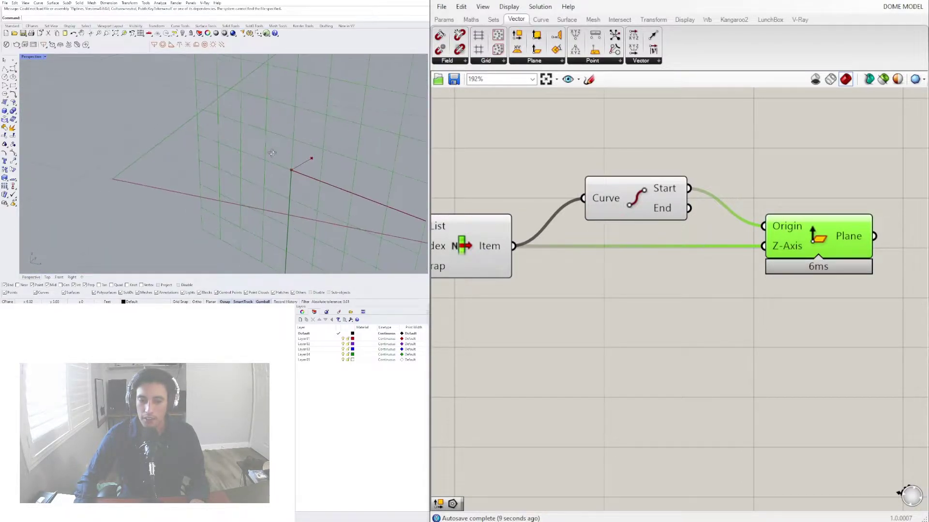
scroll(291, 176, "down", 3)
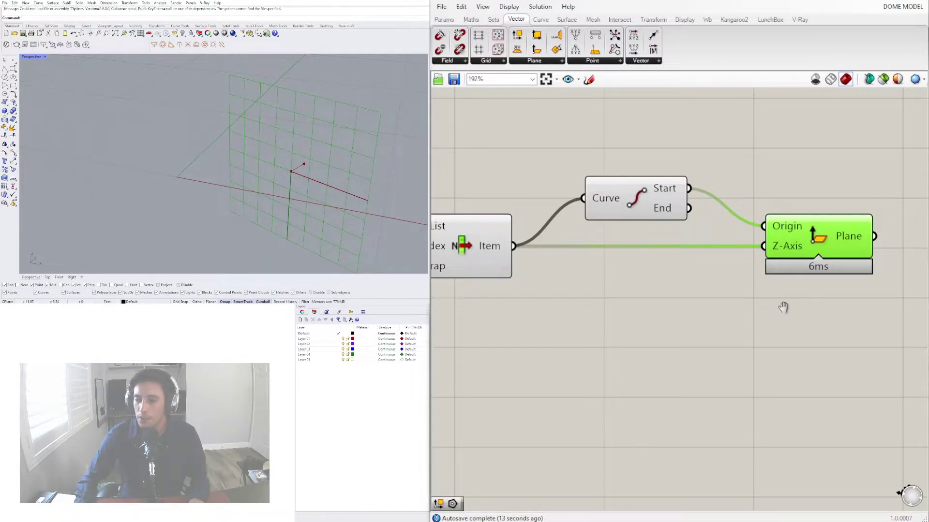
Add a Pipe component above End Points and connect the List Item output to its Curve input
scroll(726, 288, "down", 4)
double_click(679, 213)
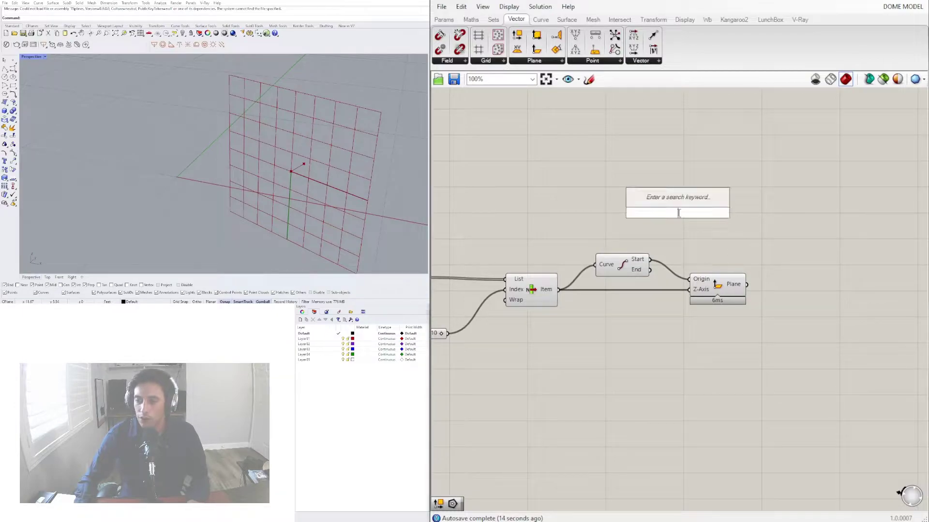
type("pipe")
left_click(665, 177)
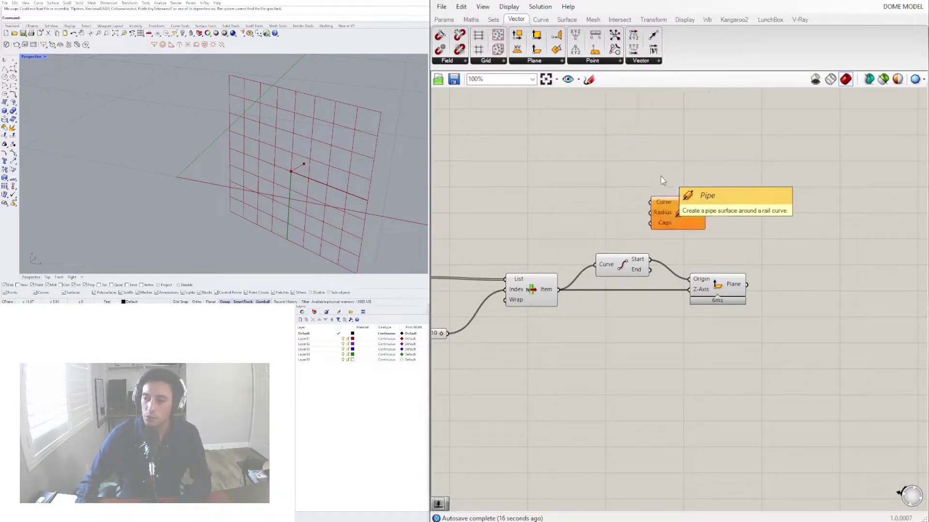
left_click_drag(559, 289, 693, 218)
Add a number slider set to 0.1 and connect it to the Pipe's Radius input
double_click(531, 203)
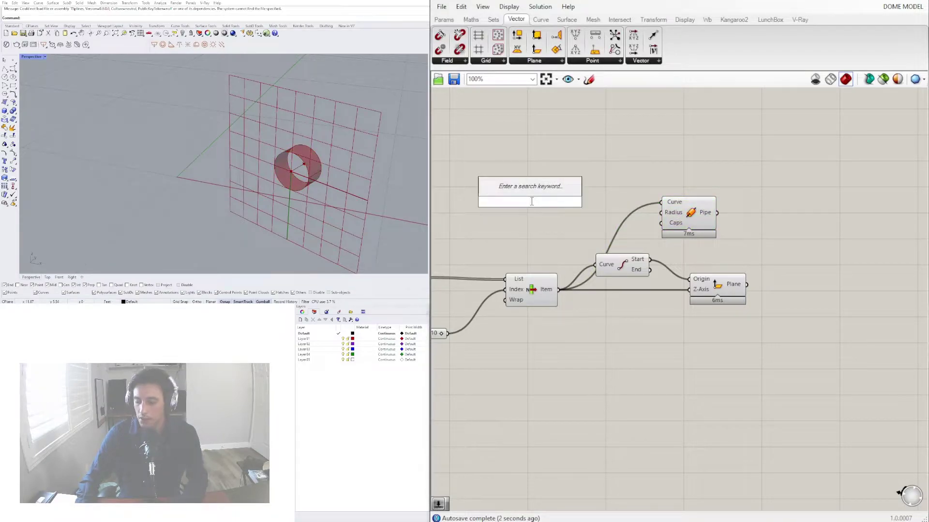
type("1")
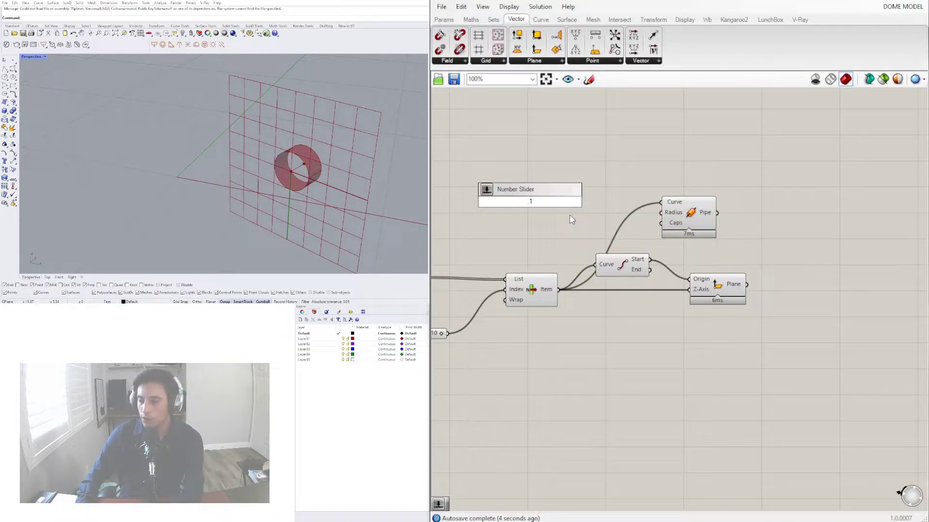
key("Return")
left_click_drag(600, 211, 662, 213)
Set the Pipe's Caps option to Round and check the ends of the piped line
scroll(683, 229, "up", 7)
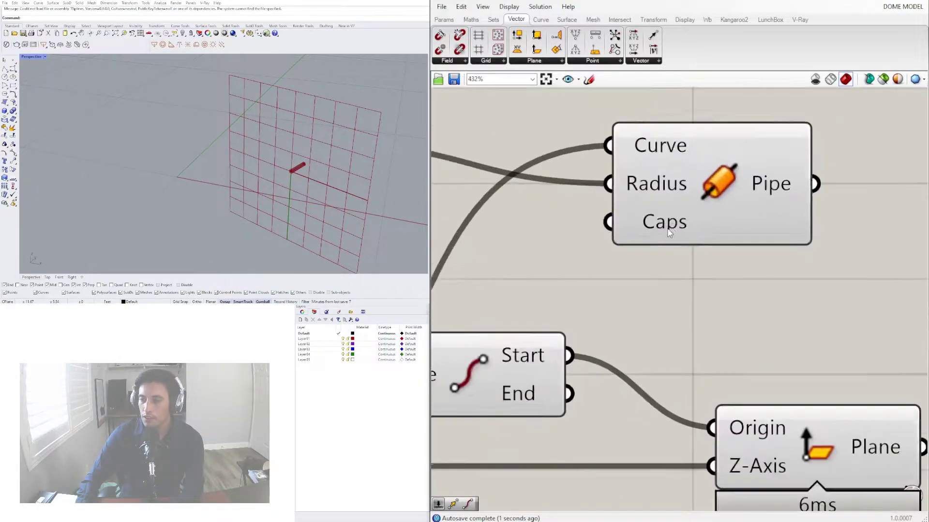
right_click(664, 230)
left_click(712, 347)
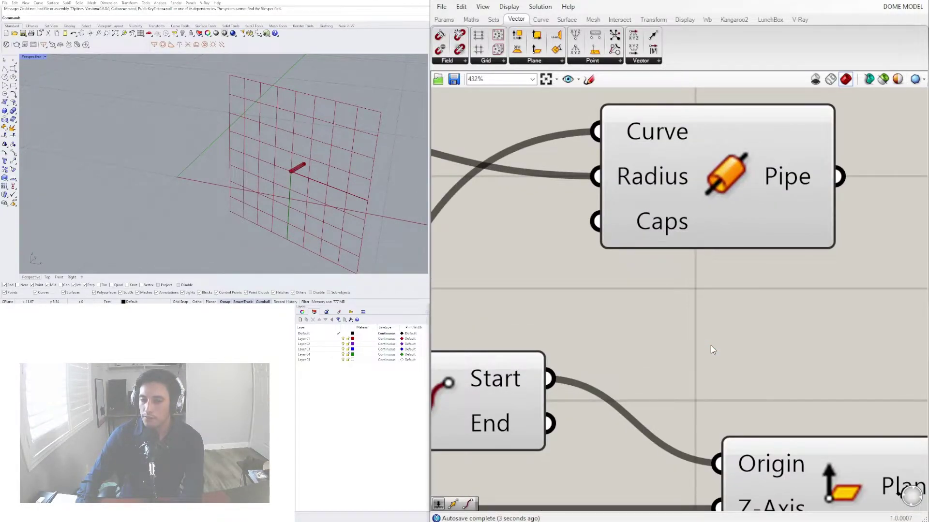
scroll(291, 172, "up", 5)
scroll(717, 206, "down", 6)
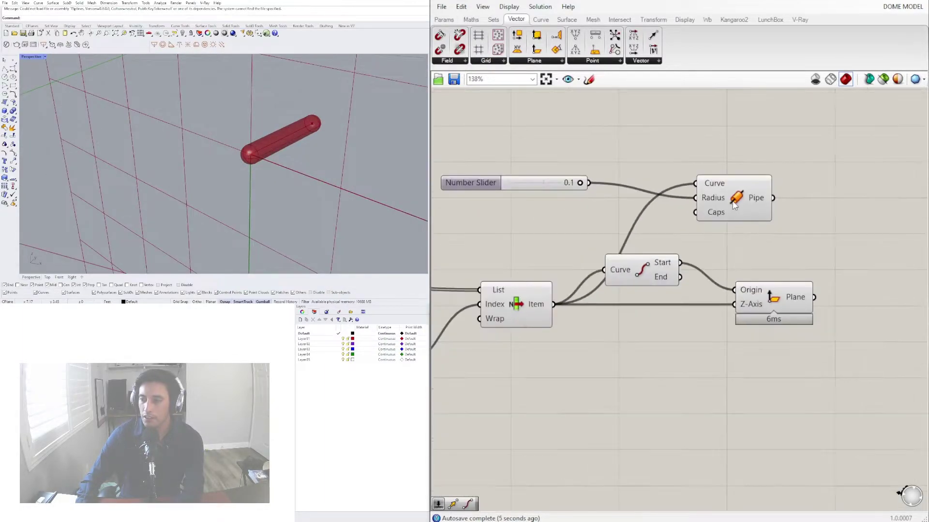
Shift the End Points and Plane Normal components further from List Item and raise End Points slightly
left_click_drag(823, 386, 658, 292)
left_click(663, 339)
left_click_drag(807, 327, 799, 312)
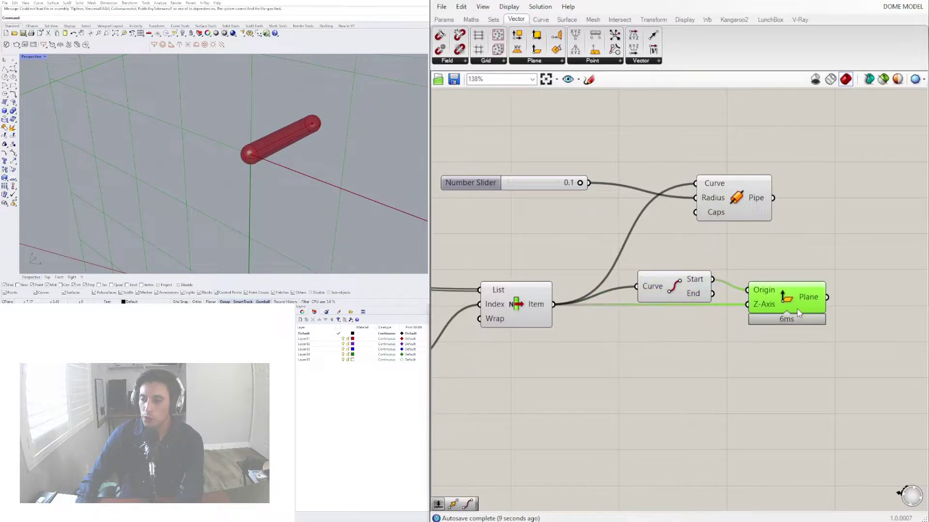
left_click_drag(657, 275, 655, 261)
left_click(769, 217)
Add a Bounding Box component after Plane Normal and connect the plane output to its Plane input
double_click(835, 263)
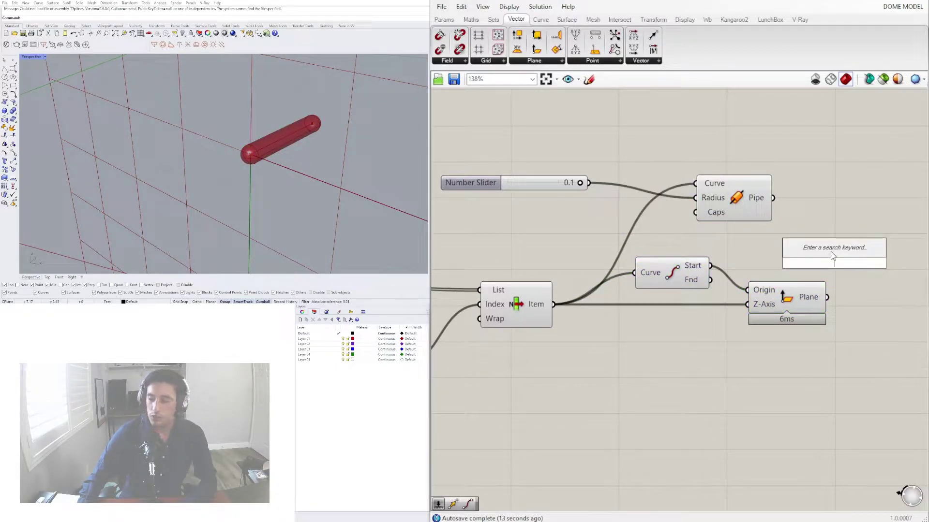
type("BOUND")
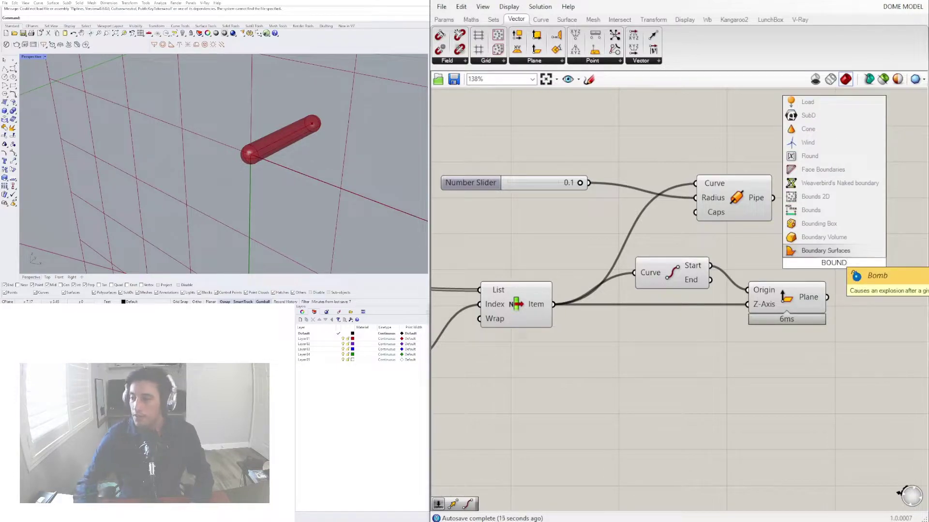
left_click(814, 224)
scroll(820, 228, "down", 3)
left_click_drag(822, 260, 867, 233)
left_click(881, 271)
left_click_drag(829, 276, 867, 259)
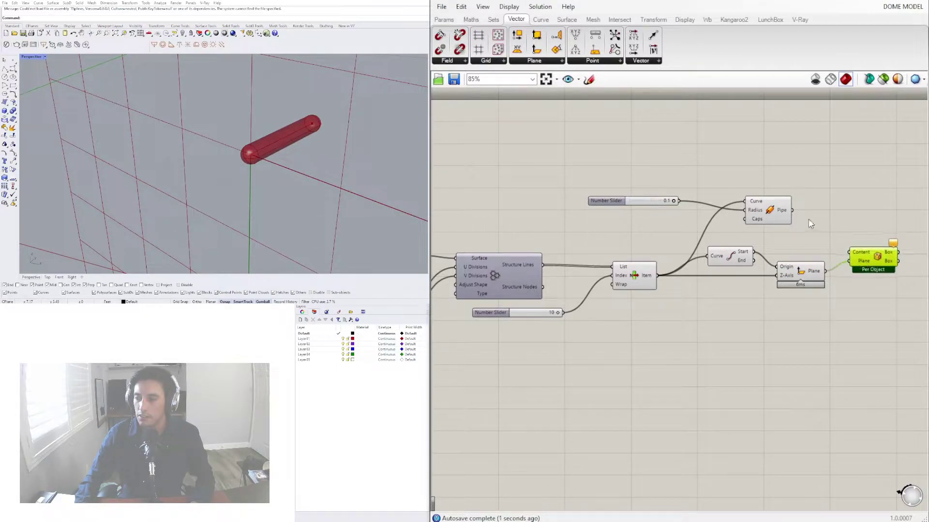
Connect the Pipe output to the Bounding Box's Content input, turn off the Pipe preview and inspect the box
left_click_drag(792, 210, 850, 252)
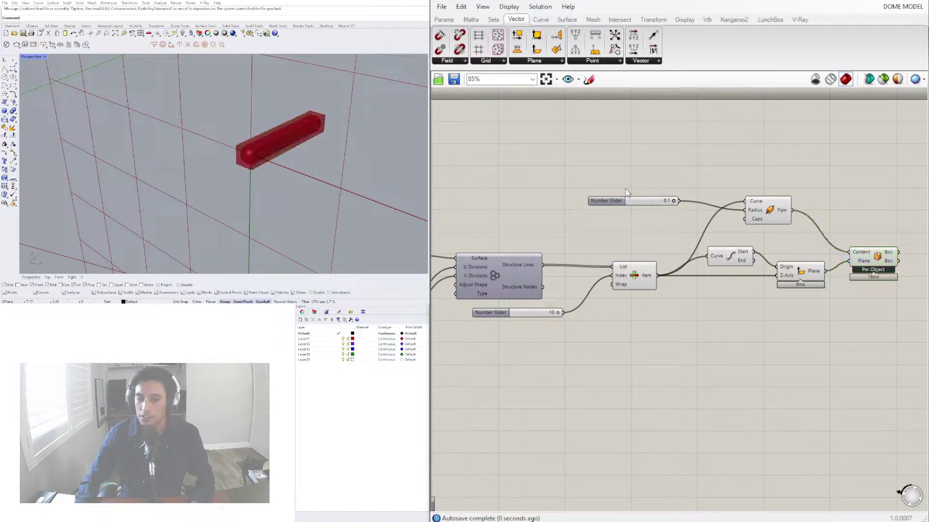
left_click(769, 211)
right_click(769, 212)
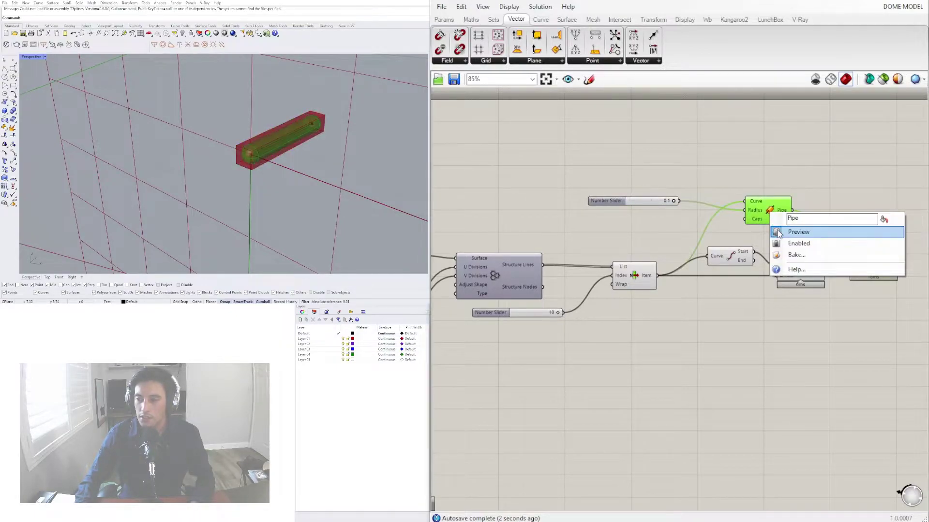
left_click(779, 232)
scroll(238, 173, "down", 4)
right_click_drag(242, 175, 283, 140)
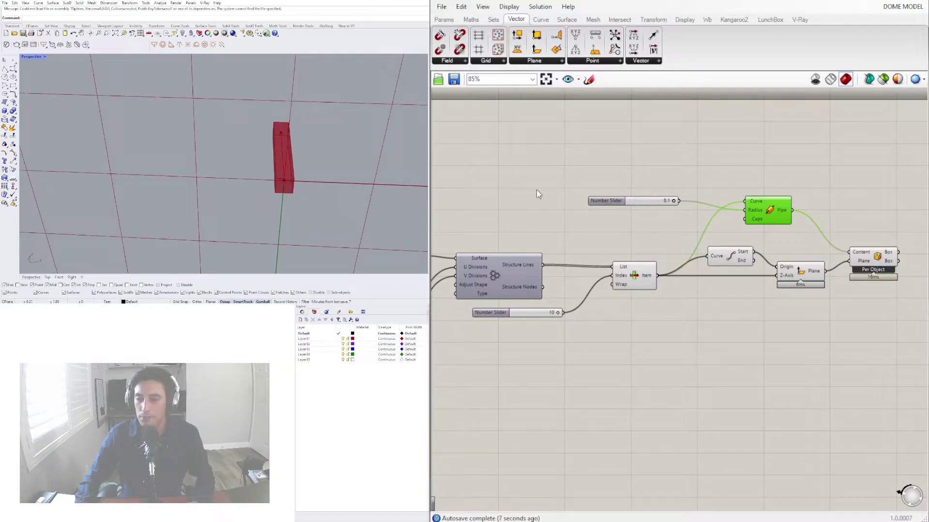
Graft the List input of List Item so that every structure line is processed, and inspect the dome
right_click_drag(601, 247, 697, 243)
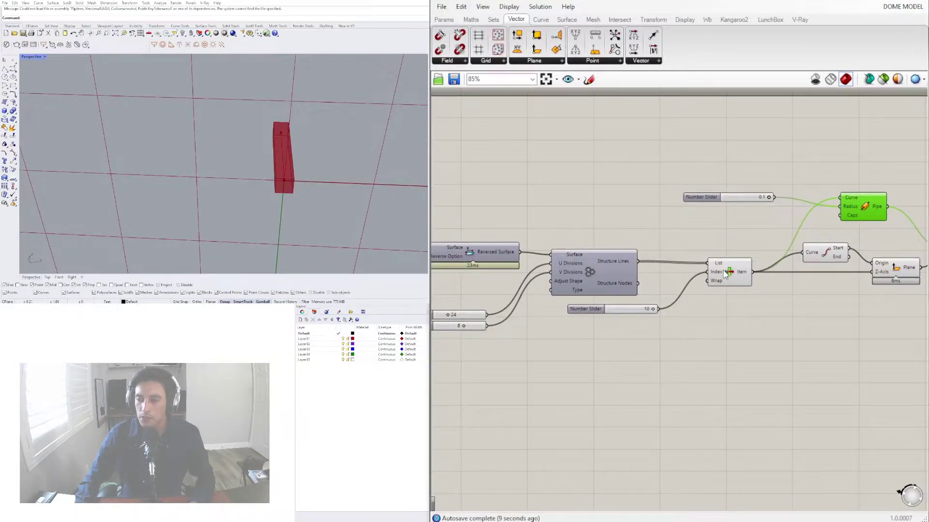
scroll(725, 274, "up", 4)
left_click(706, 255)
right_click(707, 254)
left_click(753, 346)
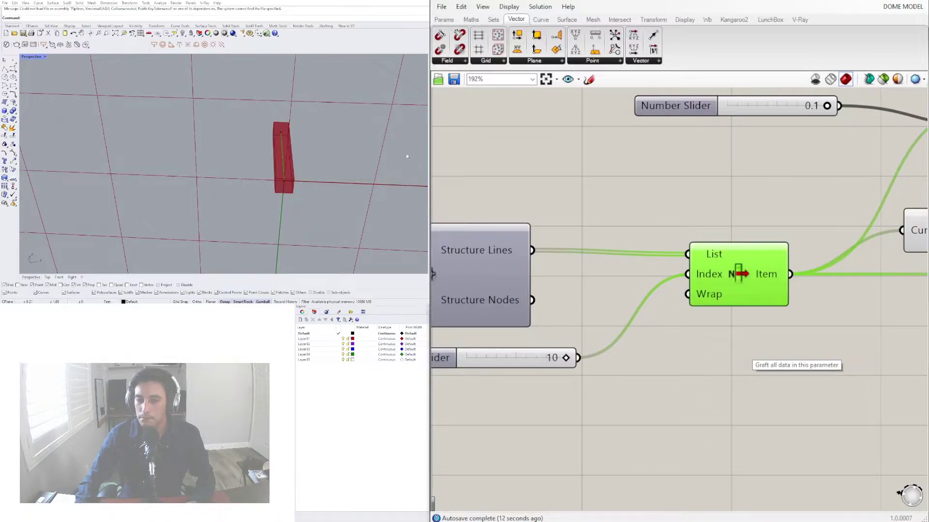
scroll(278, 160, "down", 8)
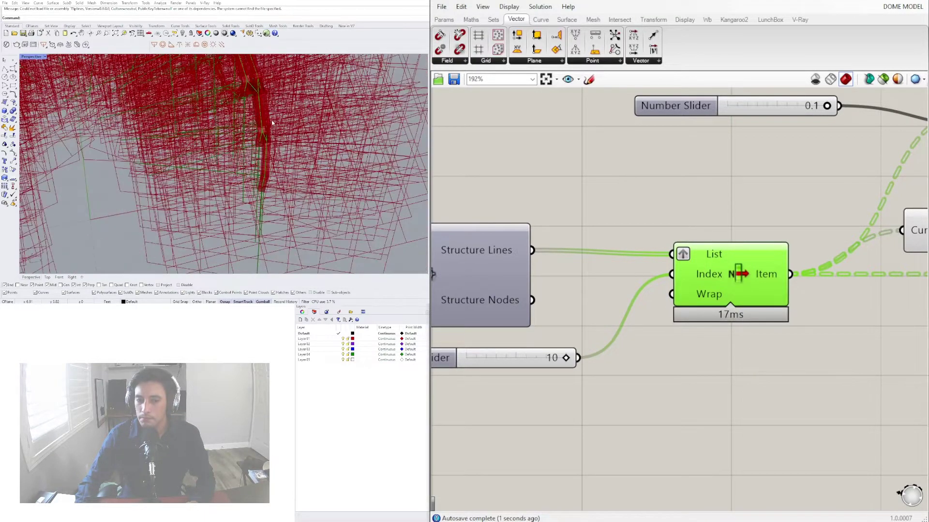
right_click_drag(278, 160, 195, 104)
scroll(195, 103, "up", 2)
scroll(639, 184, "down", 5)
Turn off the previews of End Points and Plane Normal and examine the boxes along the hexagonal grid
left_click_drag(739, 287, 692, 262)
middle_click(691, 263)
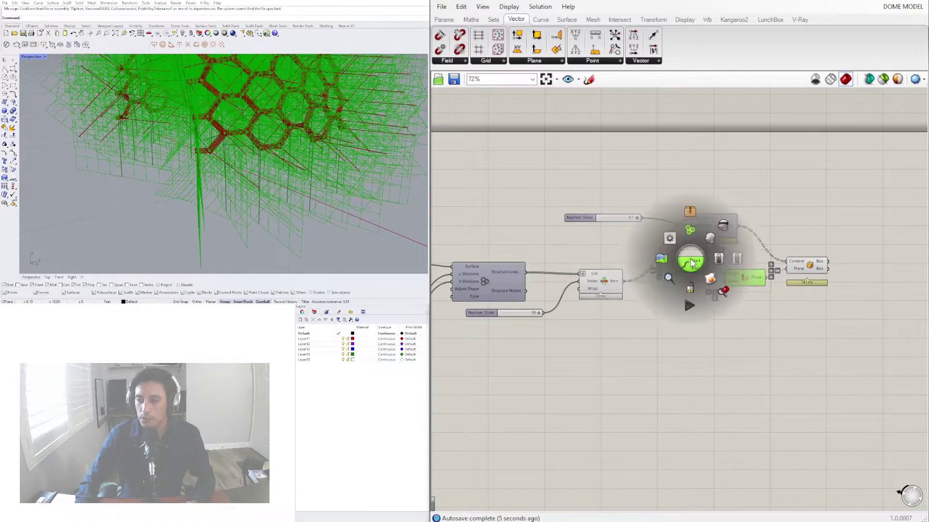
left_click(722, 229)
right_click_drag(268, 123, 187, 116)
scroll(251, 178, "up", 6)
scroll(205, 123, "down", 6)
scroll(187, 112, "up", 5)
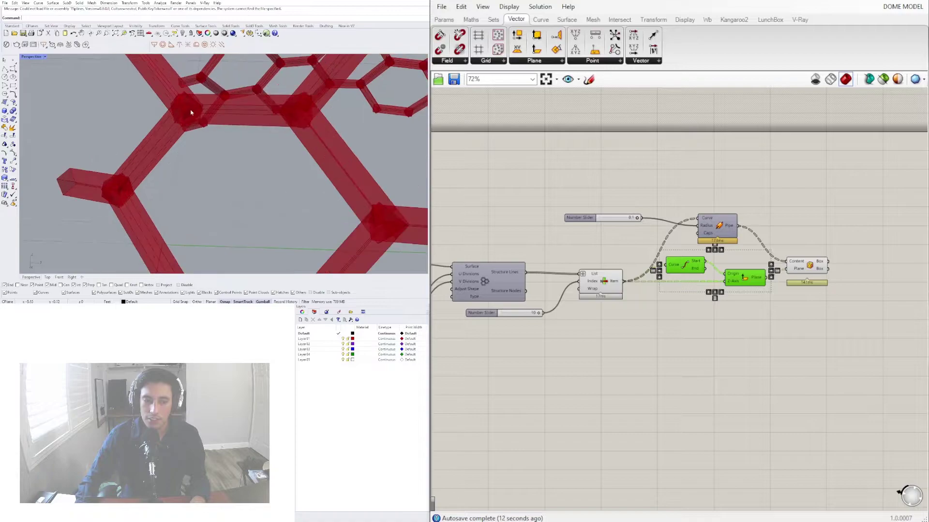
Switch the Pipe's Caps option to Flat and check how the boxes meet at the dome's nodes
scroll(707, 270, "up", 5)
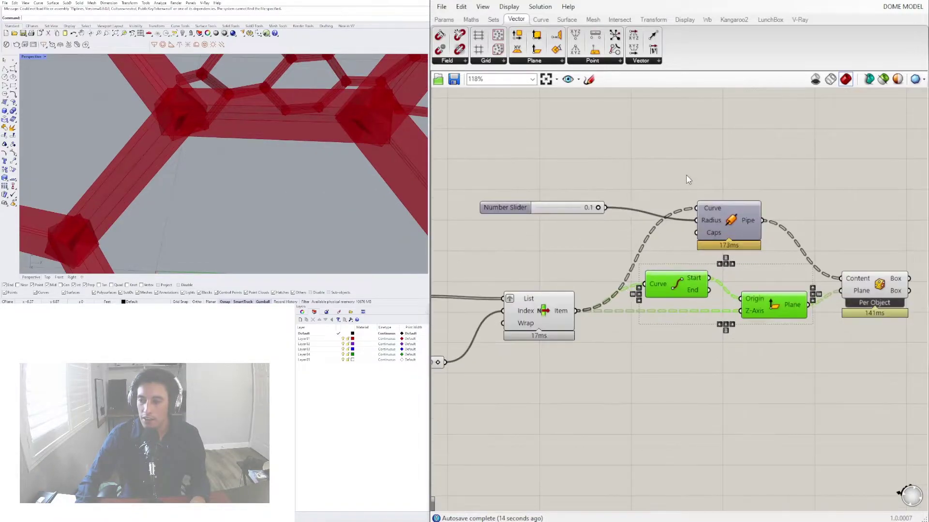
right_click(710, 236)
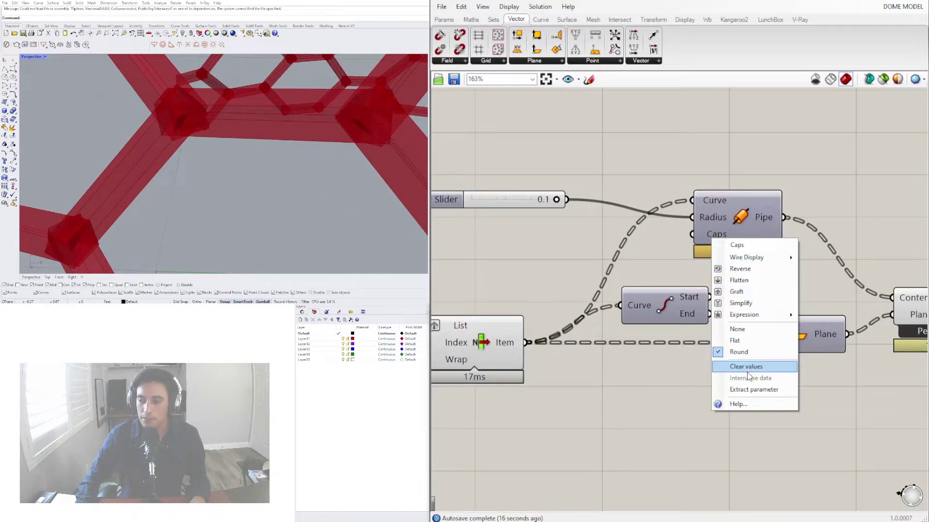
left_click(736, 341)
scroll(170, 115, "down", 8)
mouse_move(170, 116)
right_mouse_down()
mouse_move(108, 104)
mouse_move(172, 108)
right_mouse_up()
scroll(106, 102, "up", 8)
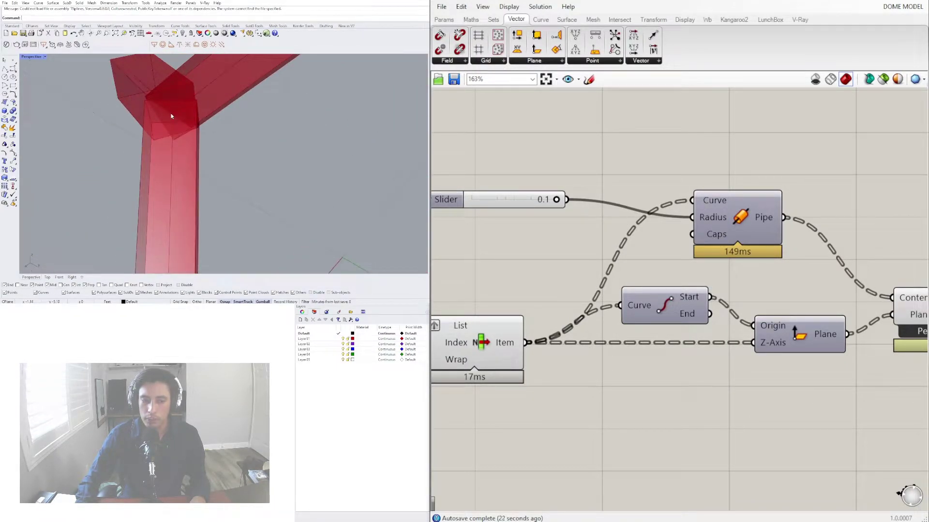
scroll(173, 118, "down", 12)
right_click_drag(269, 153, 348, 189)
scroll(633, 134, "down", 3)
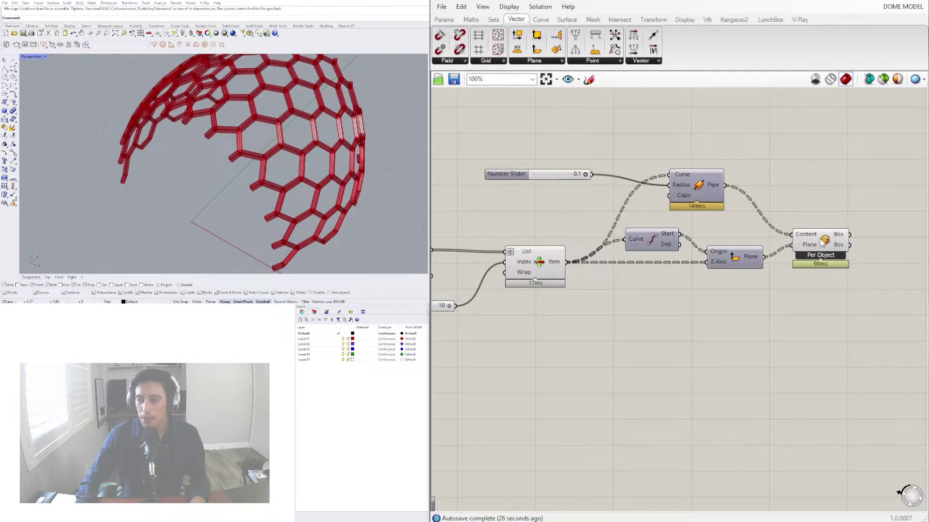
Move the Bounding Box component slightly further from Plane Normal and examine the box members up close and across the dome
left_click_drag(820, 242, 834, 242)
scroll(247, 162, "up", 10)
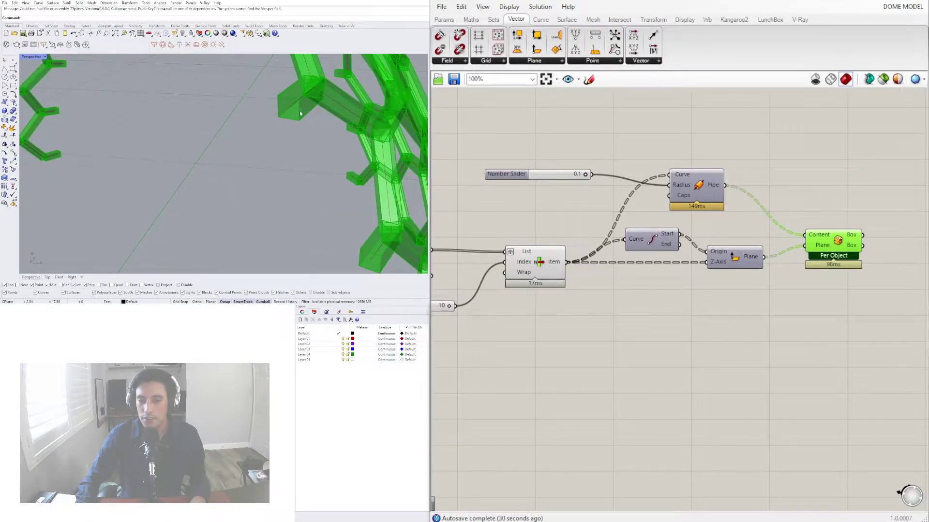
scroll(258, 184, "down", 10)
right_click_drag(259, 184, 240, 201)
mouse_move(302, 234)
right_mouse_down("shift")
mouse_move(315, 211)
mouse_move(303, 239)
mouse_move(285, 236)
right_mouse_up("shift")
scroll(263, 233, "up", 8)
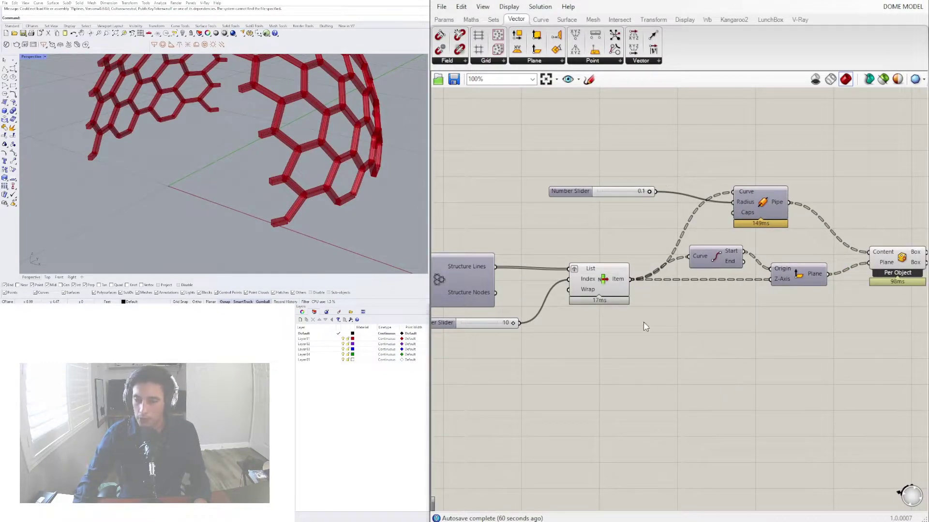
Remove the graft from the List input of List Item to return to the single picked line
right_click(575, 272)
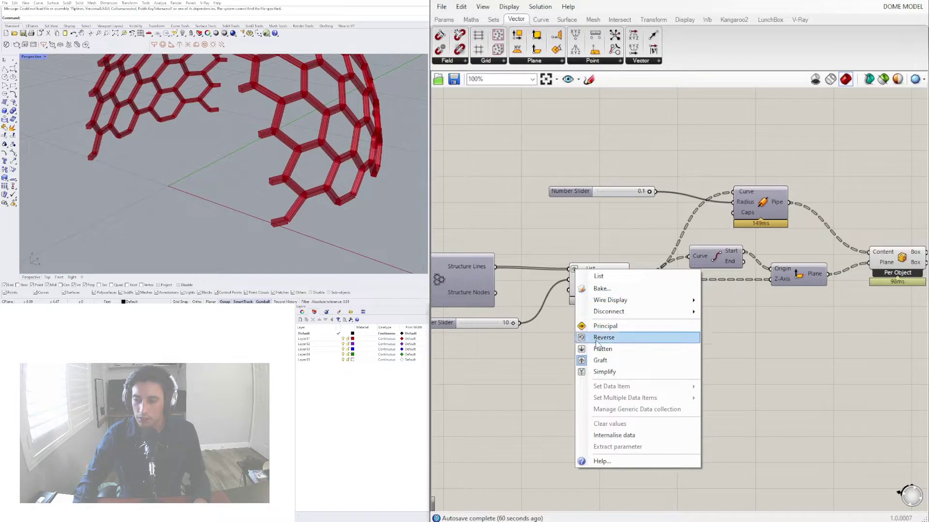
left_click(602, 362)
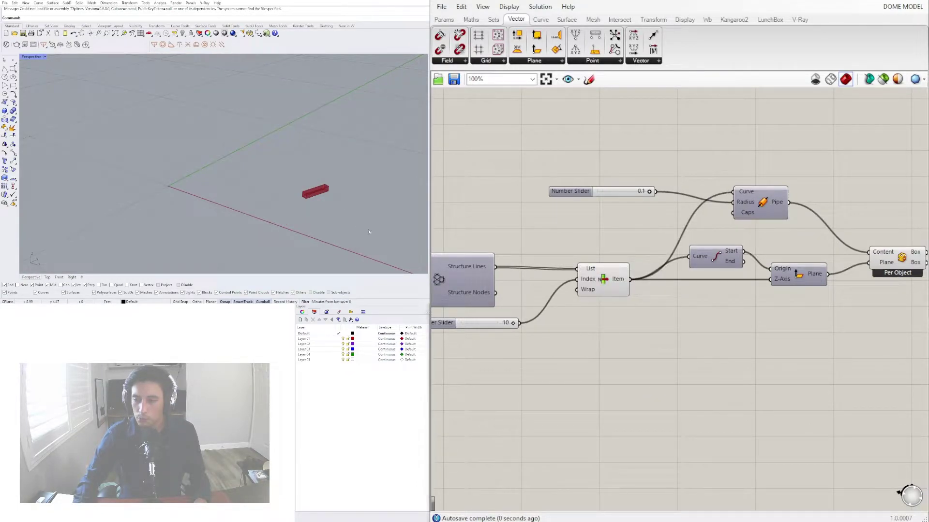
scroll(317, 185, "up", 5)
right_click_drag(898, 306, 807, 301)
Delete the Bounding Box component and turn the Plane Normal preview back on
left_click(811, 253)
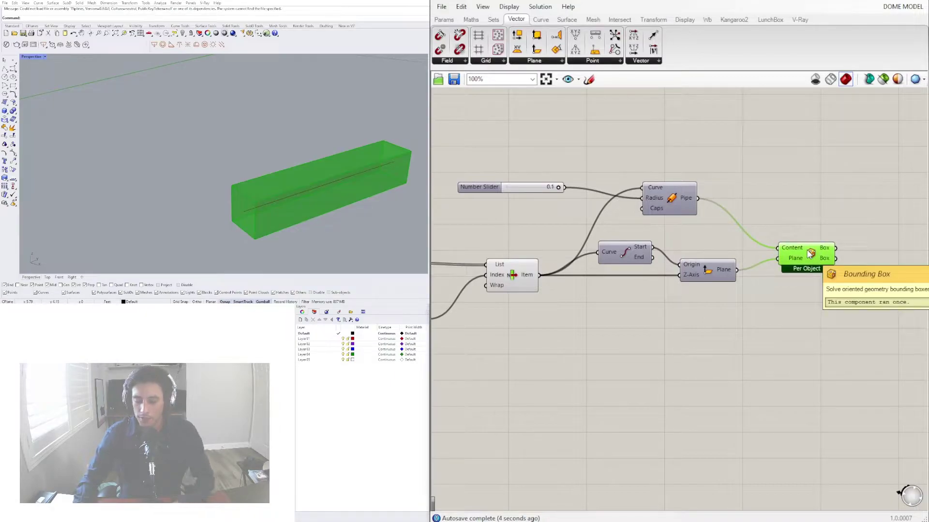
key("Delete")
right_click(710, 276)
left_click(721, 296)
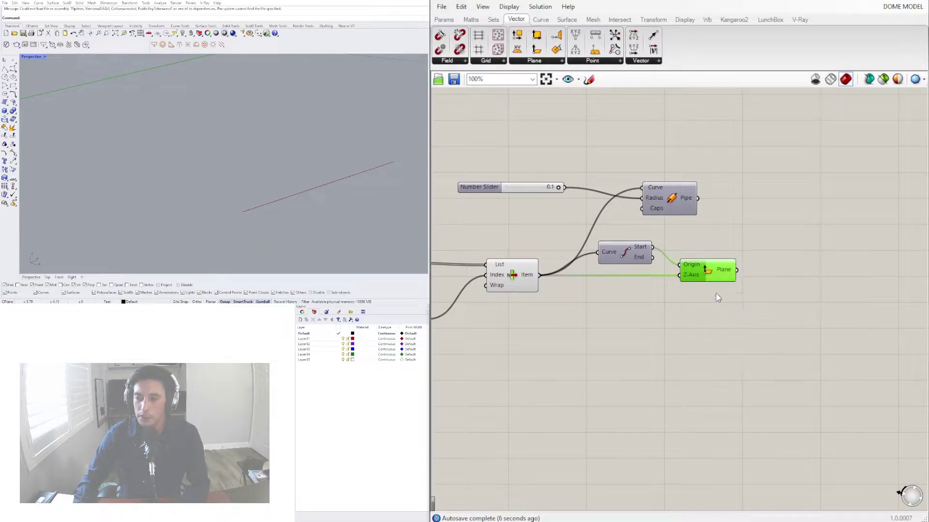
Delete the Pipe component and its radius slider
left_click(675, 199)
key("Delete")
left_click_drag(628, 205, 503, 153)
key("Delete")
Turn the End Points preview back on and check the line's end points and the perpendicular plane
right_click(628, 249)
left_click(658, 271)
left_click(648, 180)
mouse_move(254, 182)
right_mouse_down()
mouse_move(292, 187)
mouse_move(277, 171)
mouse_move(293, 167)
mouse_move(269, 174)
right_mouse_up()
scroll(277, 171, "down", 3)
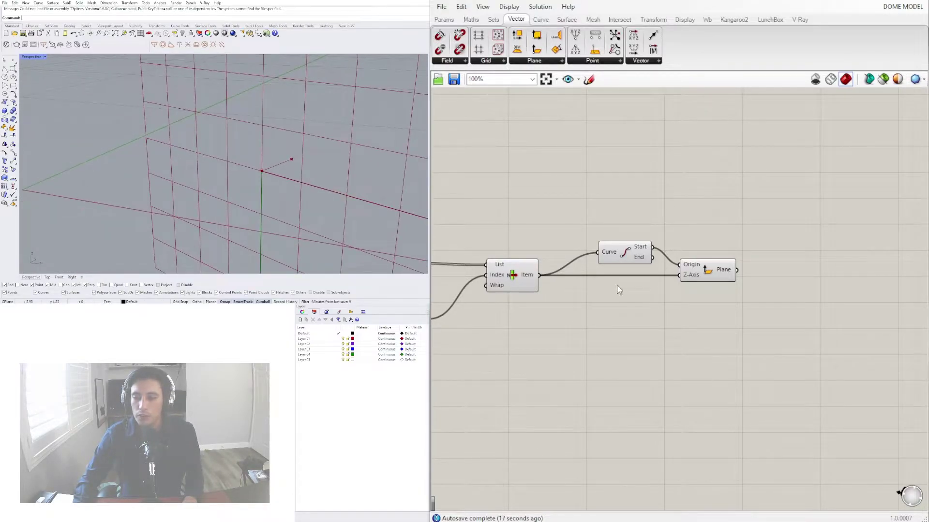
left_click(626, 249)
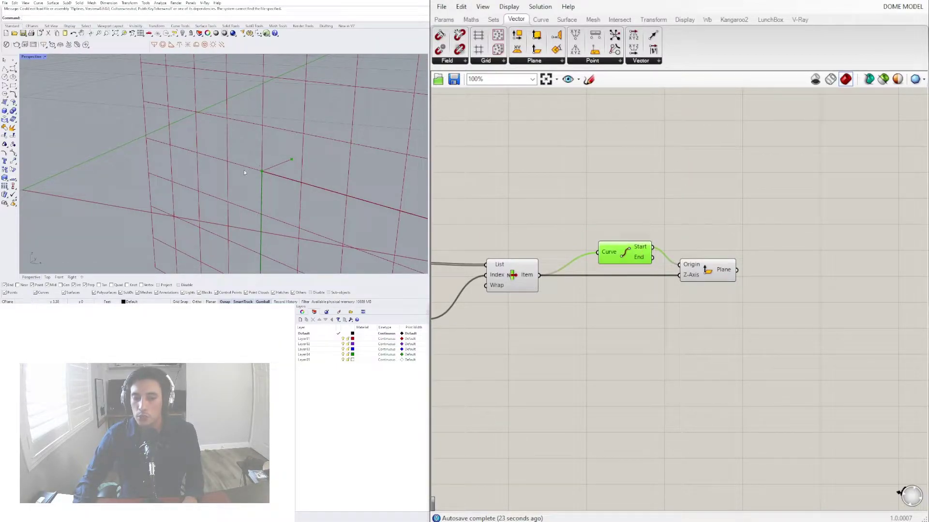
left_click(721, 266)
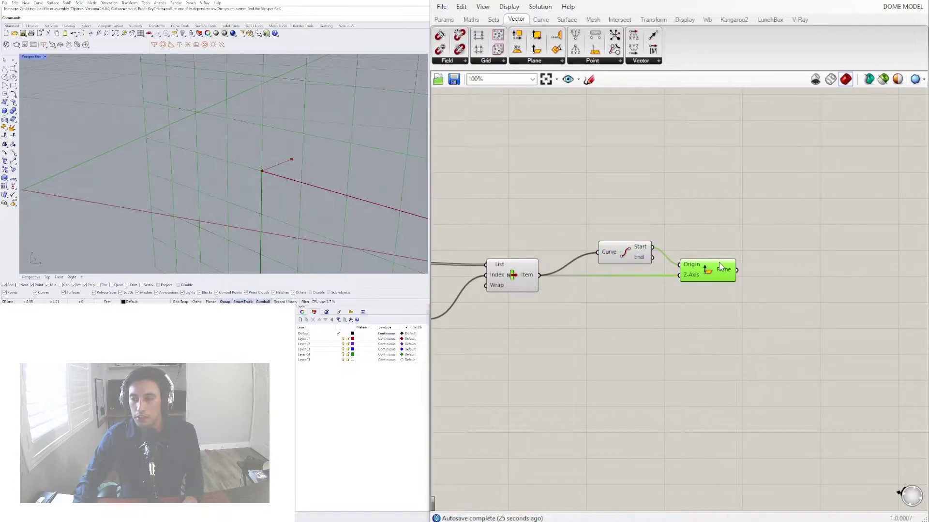
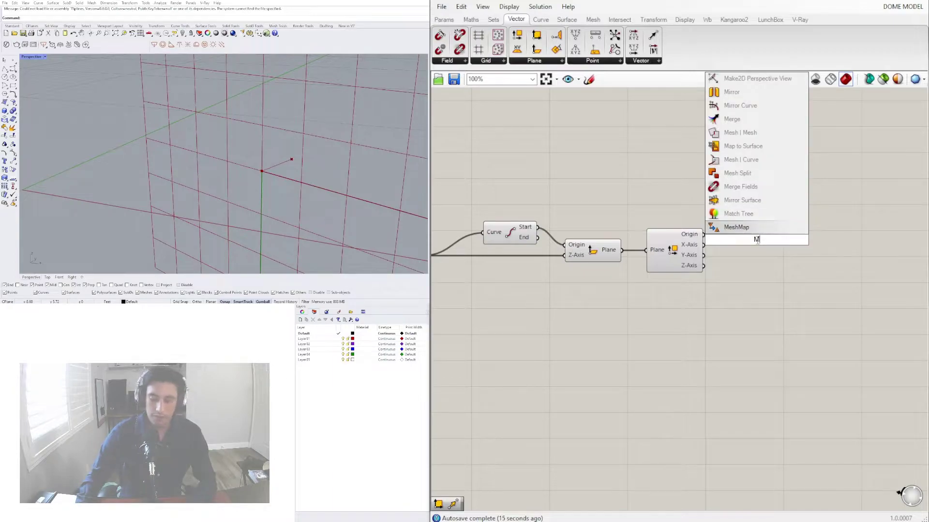
Add a Move component and feed the line's Start point into its Geometry input
left_click(734, 203)
left_click_drag(739, 239, 809, 201)
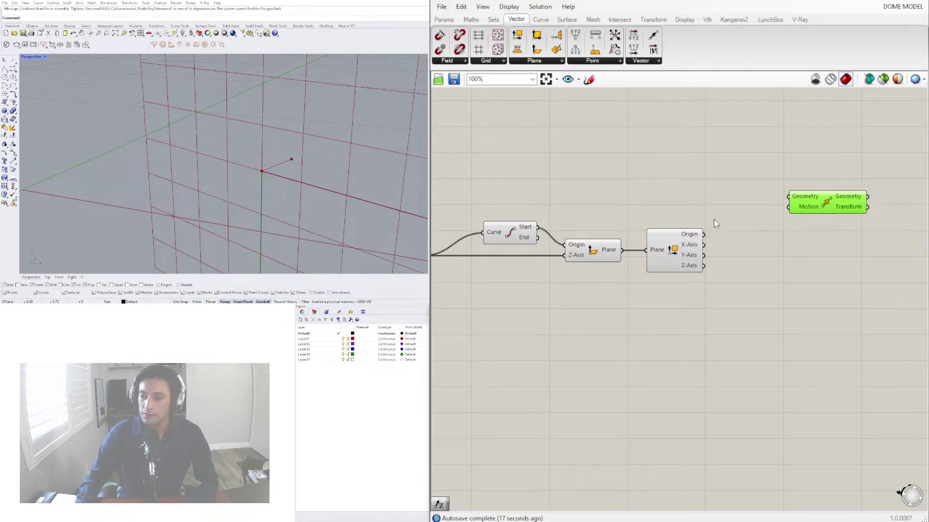
left_click_drag(543, 231, 774, 211)
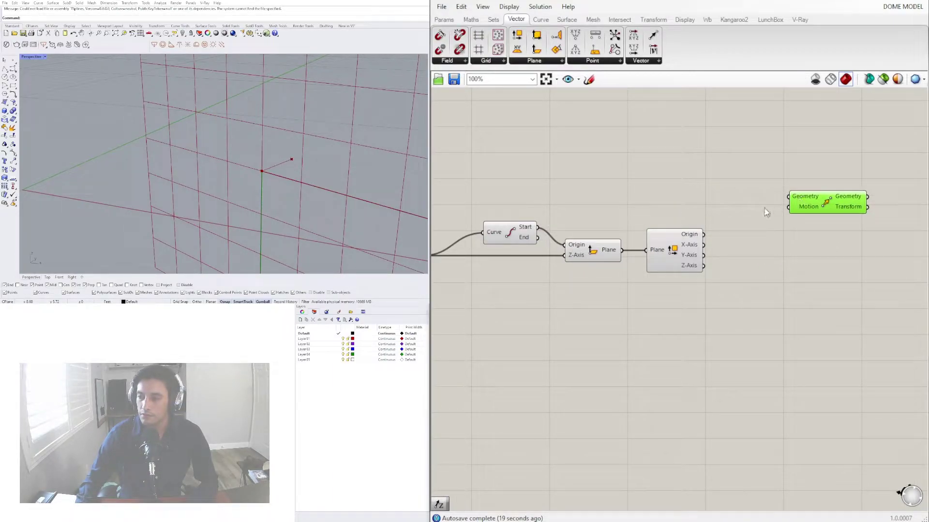
left_click_drag(539, 226, 789, 198)
Add an Amplitude component fed by the plane's X-Axis, wire its vector into the Move's Motion, and tidy the component layout
double_click(767, 285)
type("AMPL")
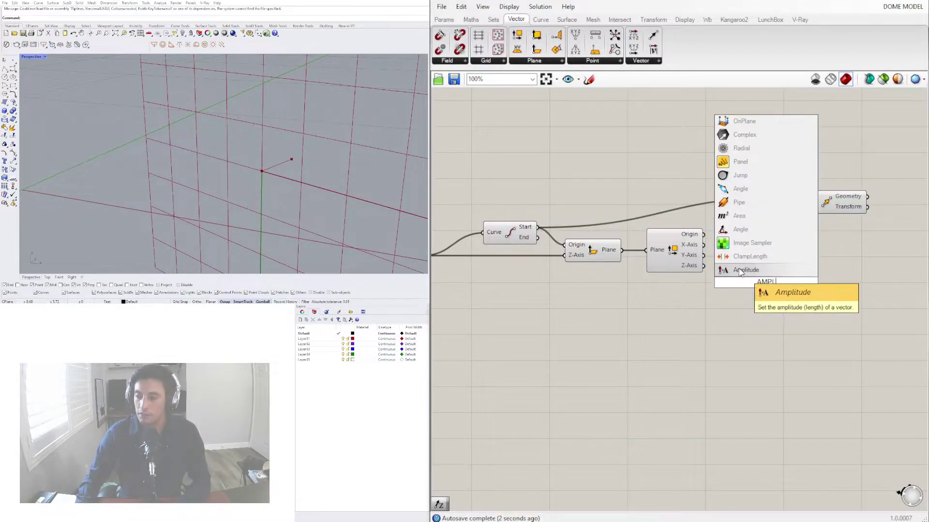
left_click(748, 270)
left_click_drag(744, 283, 769, 263)
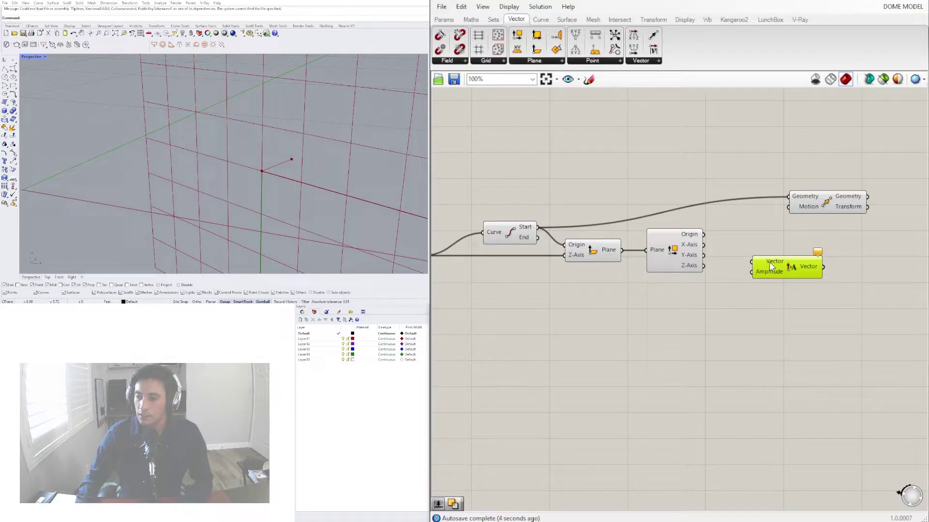
left_click_drag(705, 245, 779, 284)
left_click_drag(793, 201, 869, 234)
left_click(822, 283)
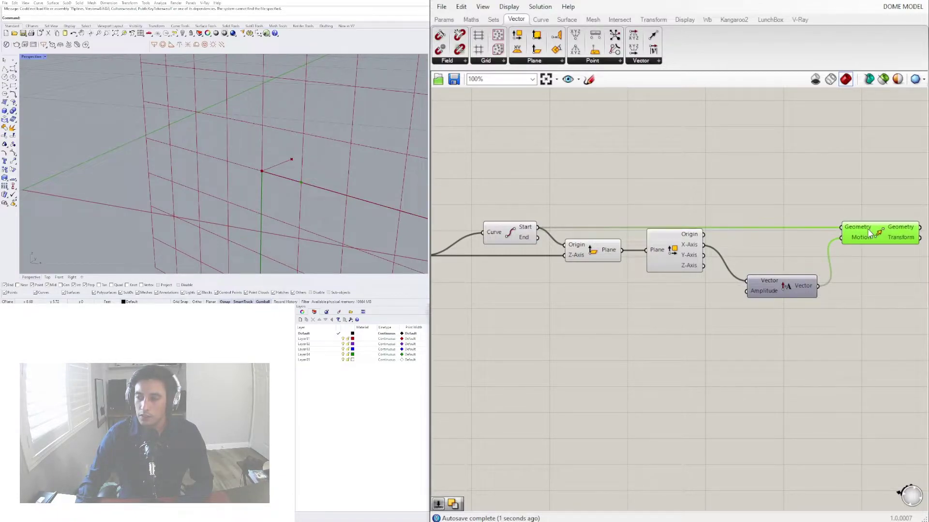
left_click_drag(519, 236, 519, 222)
left_click_drag(871, 237, 875, 228)
left_click_drag(768, 280, 753, 273)
Add a number slider set to 1.5 and connect it to the Amplitude input of the X-axis vector
left_click(618, 315)
double_click(618, 308)
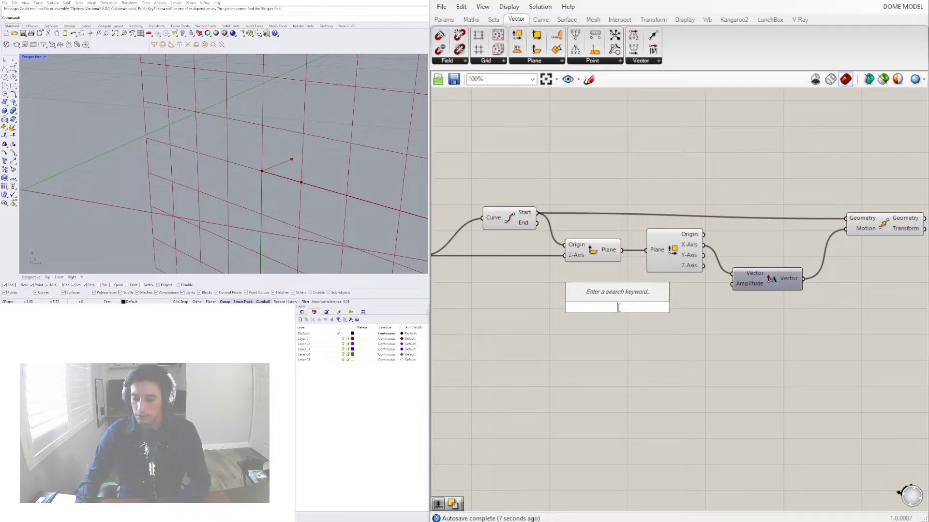
key("Return")
left_click_drag(671, 308, 735, 285)
right_click_drag(784, 282, 703, 300)
left_click(801, 243)
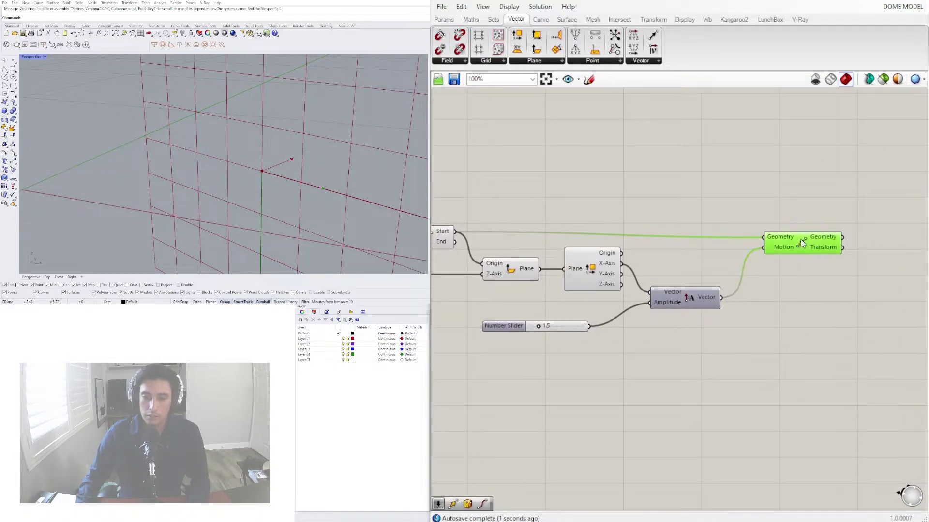
Add a second Move component that takes the first Move's Geometry output as its geometry
scroll(800, 304, "down", 3)
double_click(706, 288)
type("MO")
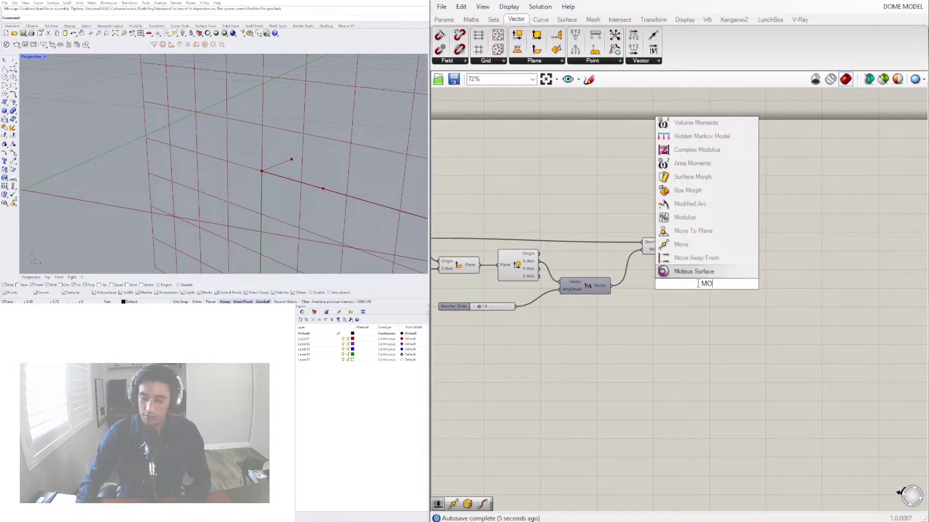
left_click(687, 245)
left_click(671, 243)
left_click_drag(702, 248, 767, 269)
Add a second Amplitude component below the first Move
double_click(692, 287)
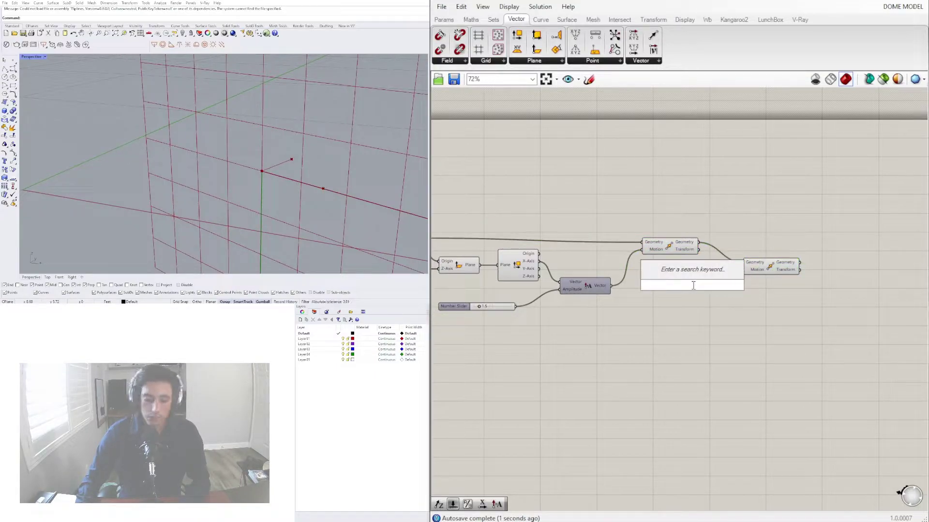
type("amp")
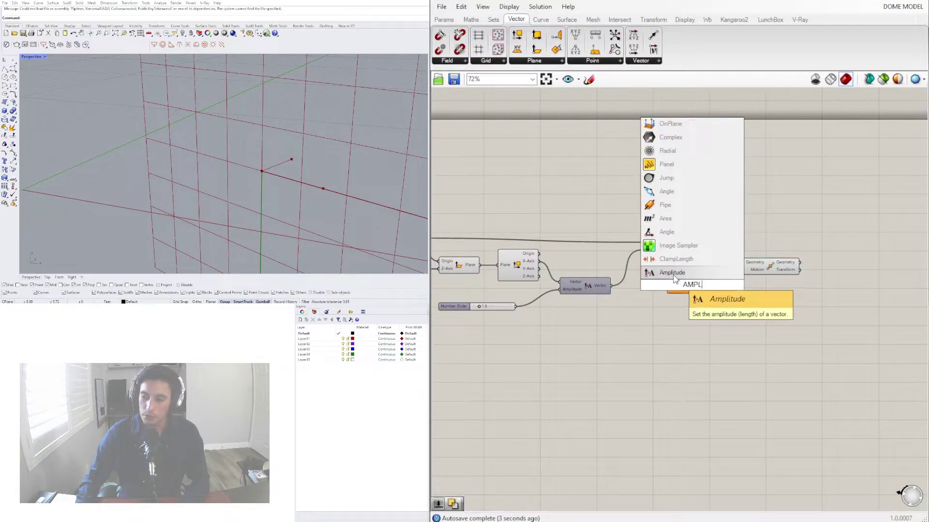
key("Return")
left_click_drag(677, 287, 657, 276)
left_click(678, 313)
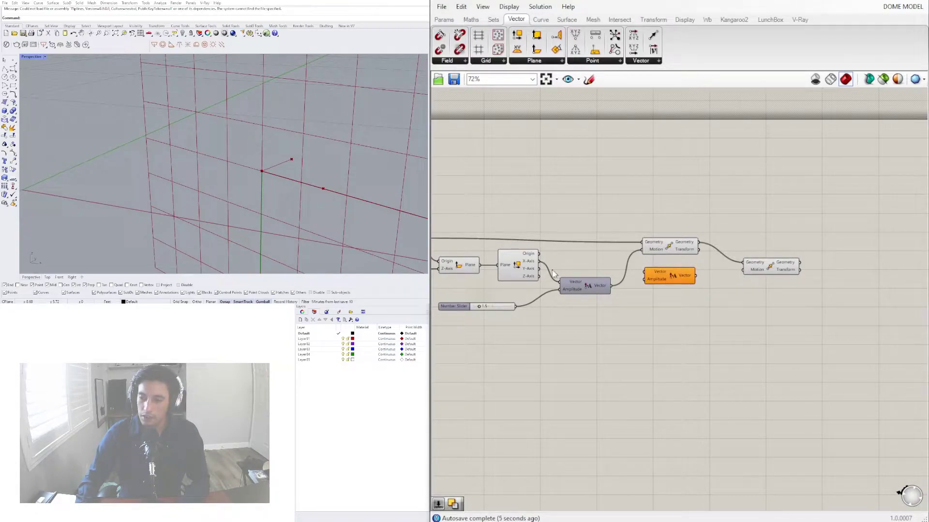
Wire the plane's Y-Axis into the second Amplitude and its vector into the second Move's Motion
left_click_drag(539, 269, 739, 274)
left_click(662, 282)
mouse_move(682, 308)
left_mouse_down()
mouse_move(681, 297)
mouse_move(691, 305)
left_mouse_up()
left_click(767, 313)
left_click(759, 272)
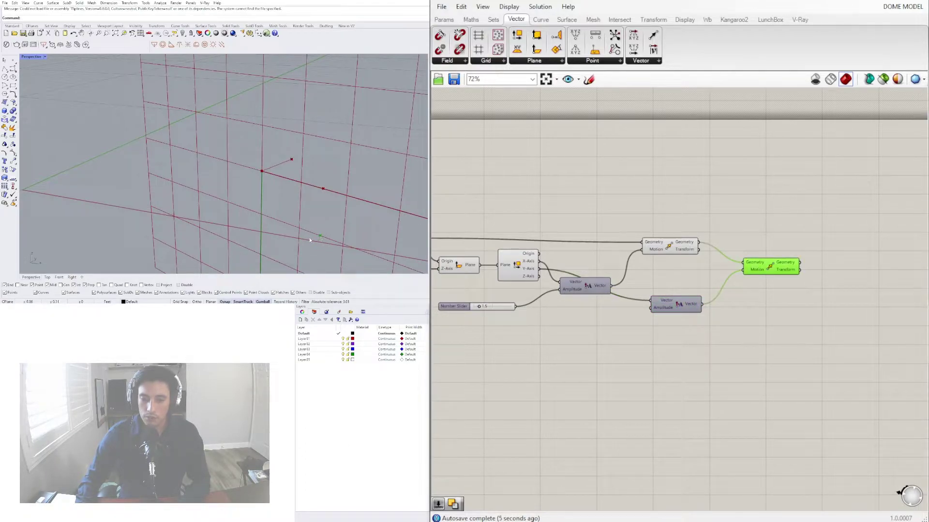
Duplicate the number slider and connect the copy to the Y-axis vector's Amplitude input
scroll(460, 307, "up", 2)
left_click(481, 307)
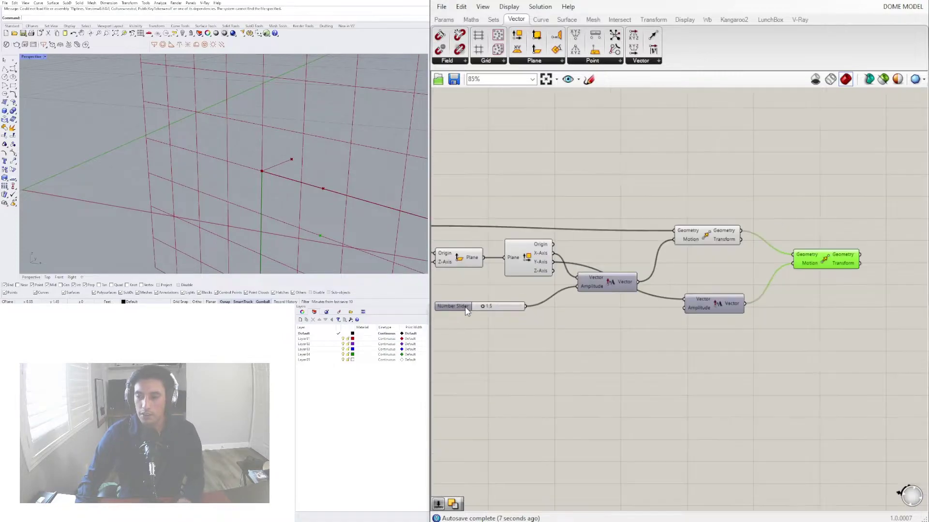
left_click_drag(454, 312, 685, 308)
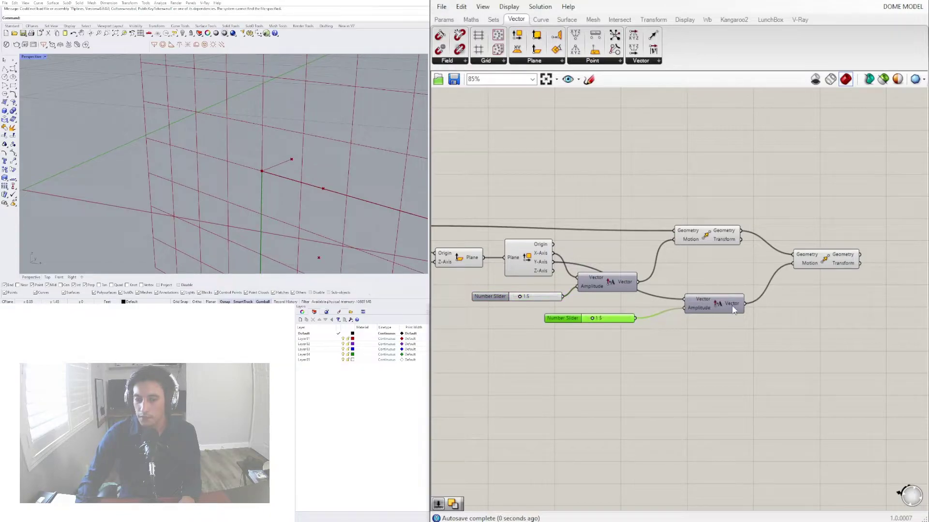
left_click(700, 311)
Set the Y-axis amplitude slider to 0.5, keeping the X-axis slider at 1.5
scroll(591, 317, "up", 5)
left_click_drag(596, 320, 581, 320)
scroll(589, 328, "down", 5)
scroll(535, 294, "up", 5)
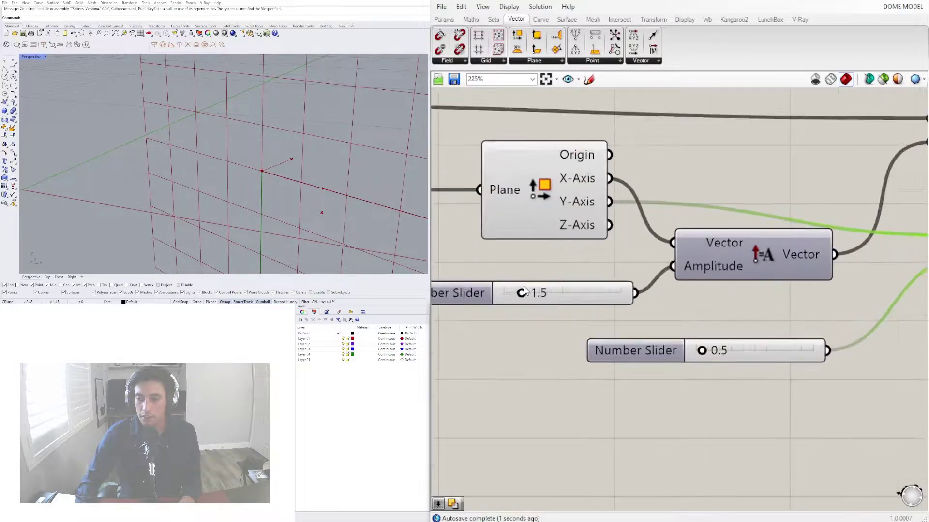
mouse_move(518, 295)
left_mouse_down()
mouse_move(529, 300)
mouse_move(519, 300)
left_mouse_up()
scroll(649, 327, "down", 5)
left_click(730, 292)
scroll(735, 315, "down", 3)
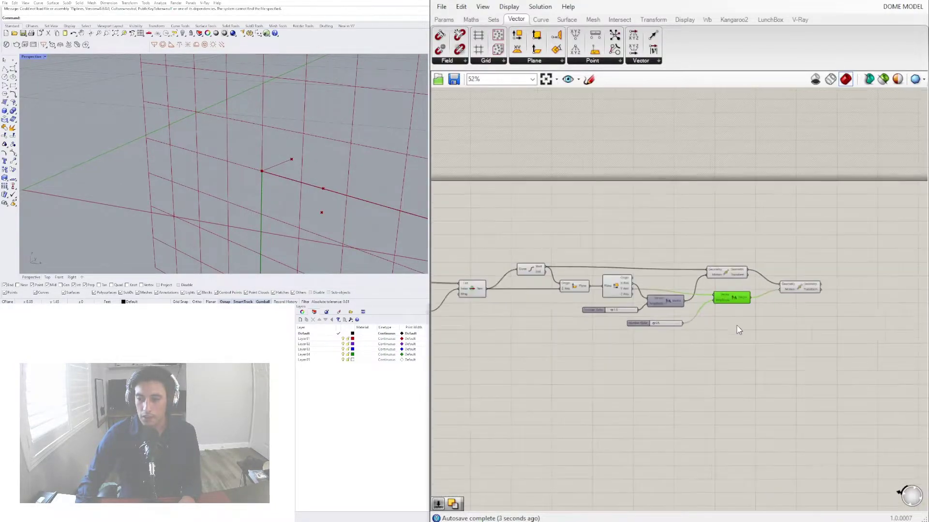
Check the points produced by the two Move components in the viewport
left_click(799, 278)
left_click(798, 284)
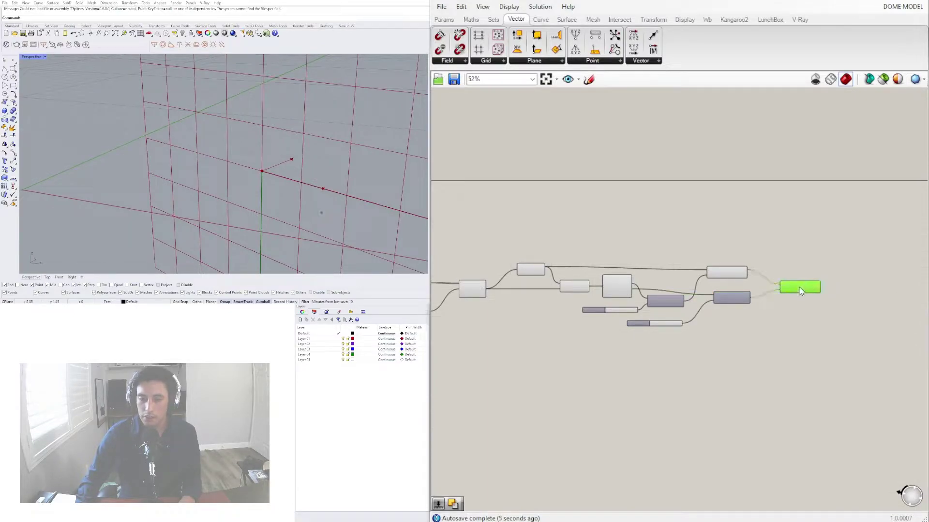
scroll(803, 286, "up", 3)
left_click(719, 301, "shift")
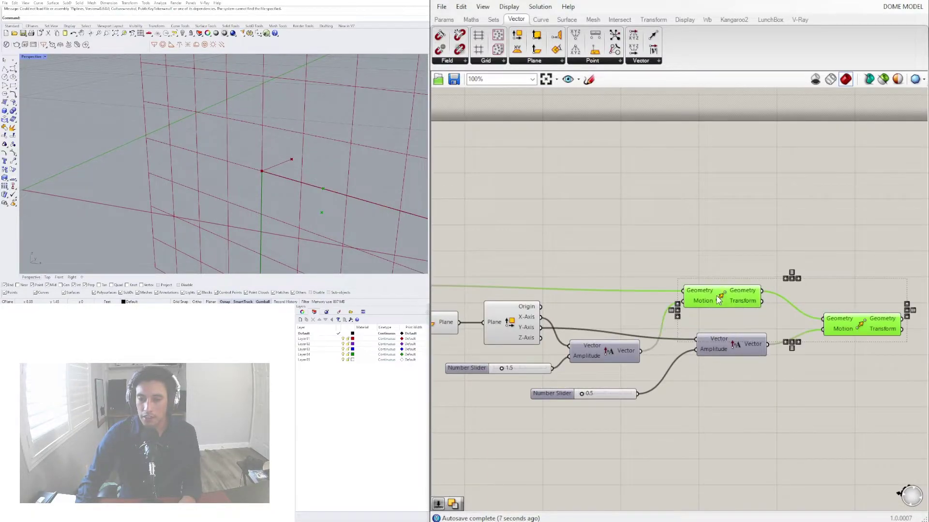
scroll(719, 301, "down", 2)
right_click_drag(811, 315, 759, 326)
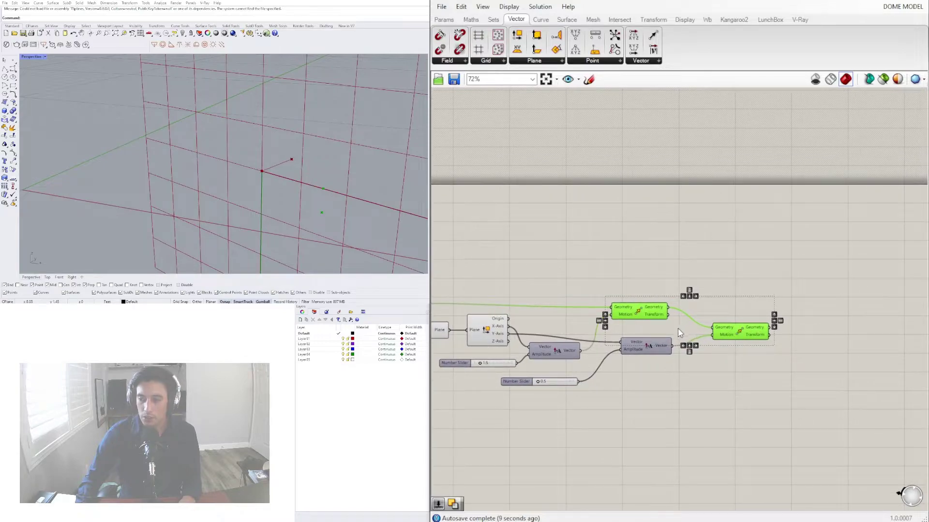
Duplicate the two chained Move components with their input wires and place the copies above the originals
left_click(655, 325)
left_click(651, 315)
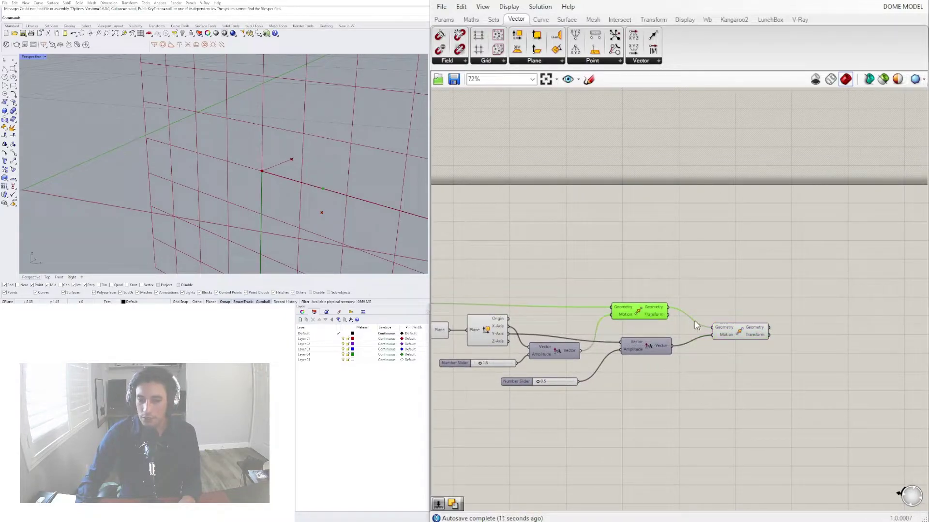
left_click(733, 334, "shift")
left_click_drag(644, 316, 747, 253)
left_click(737, 284)
left_click(651, 345)
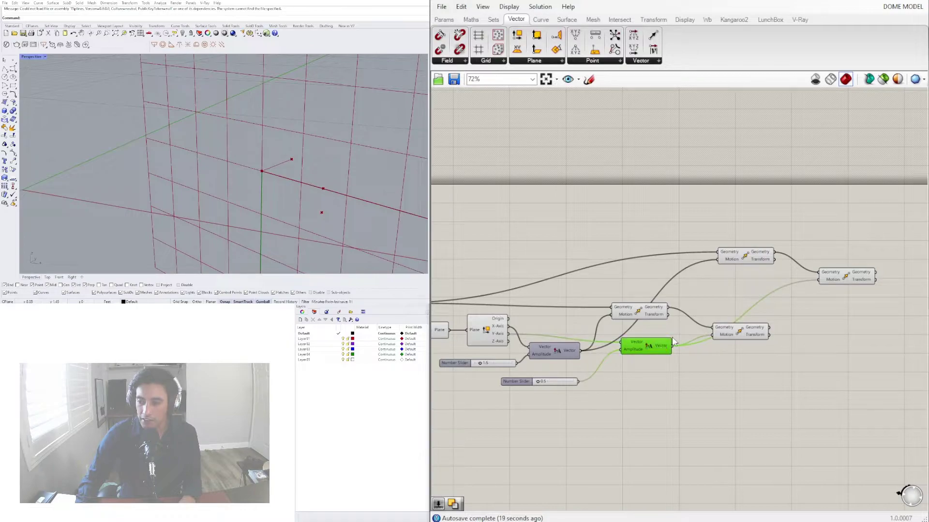
left_click_drag(844, 275, 848, 280)
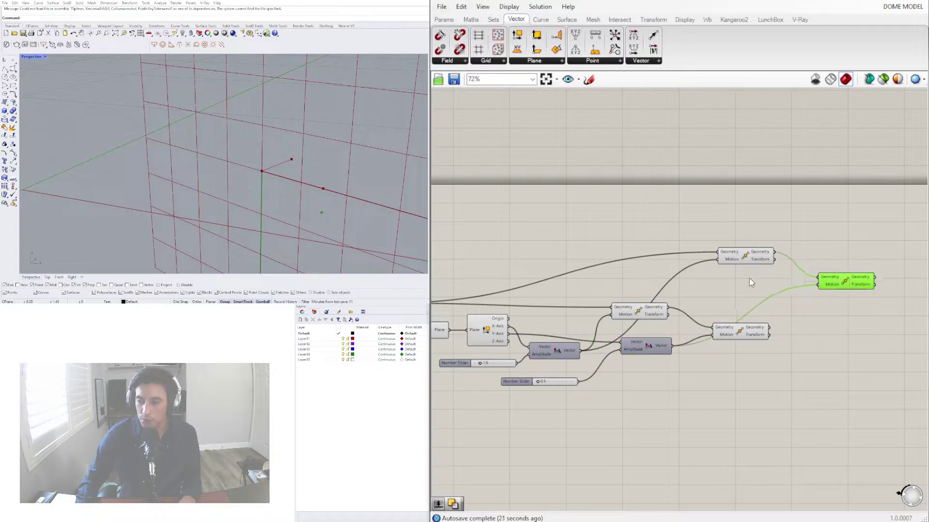
left_click(749, 261)
left_click(710, 300)
Add a Negative component and route the X-axis amplitude vector through it into the first duplicated Move's Motion
scroll(692, 291, "up", 4)
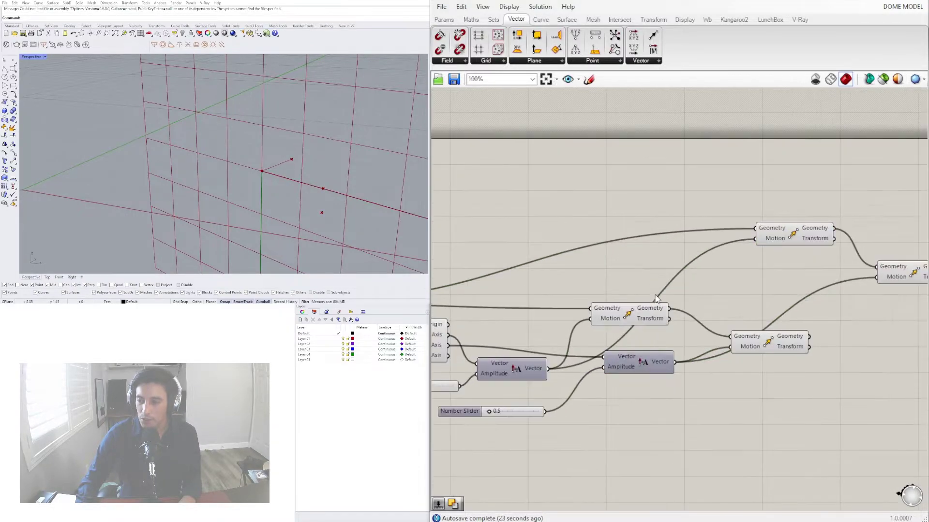
scroll(690, 286, "down", 3)
double_click(716, 274)
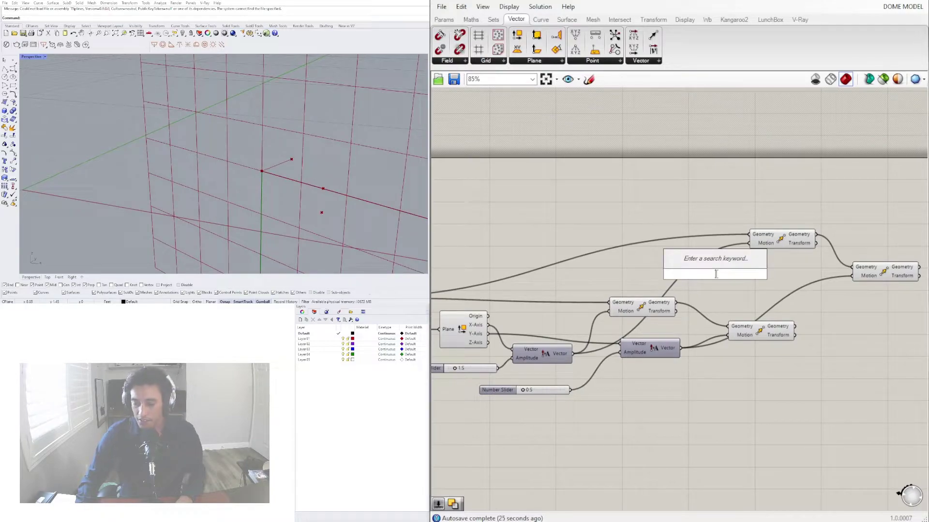
type("negative")
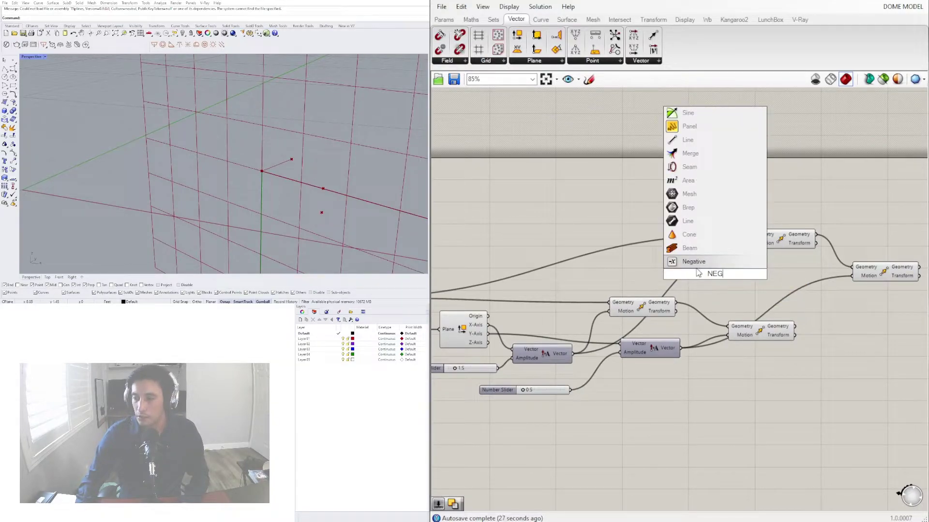
key("Return")
left_click_drag(727, 280, 720, 276)
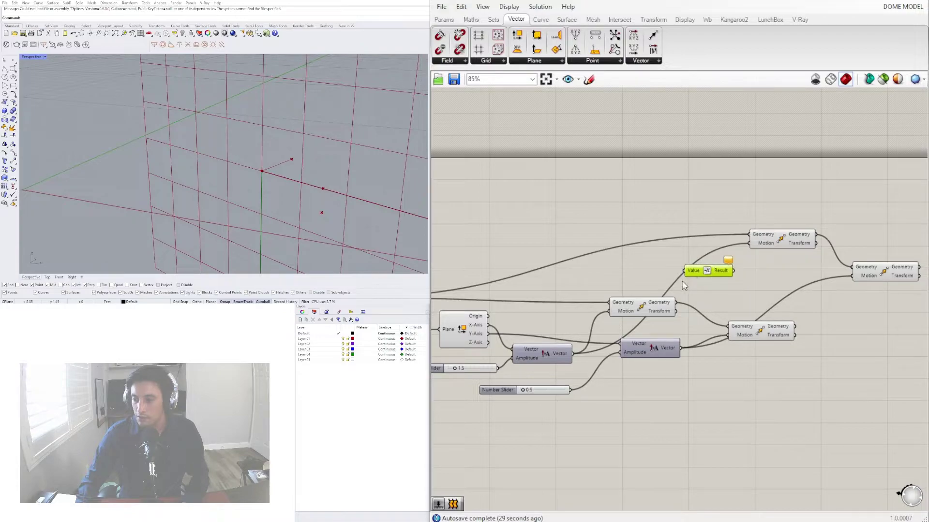
left_click_drag(576, 355, 749, 244)
right_click_drag(821, 275, 749, 243)
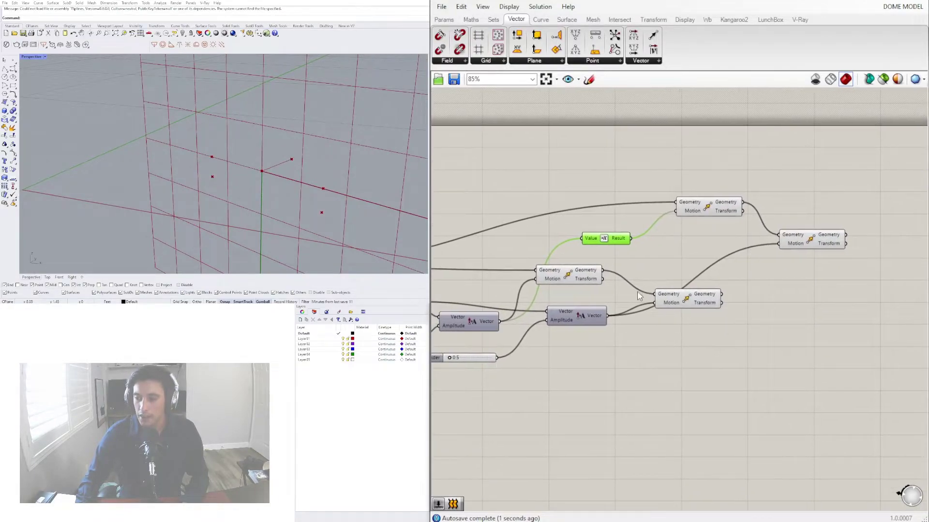
Add another Negative component and route the Y-axis amplitude vector through it into the last duplicated Move's Motion
double_click(721, 248)
type("NEG")
left_click(695, 241)
left_click_drag(689, 303, 742, 301)
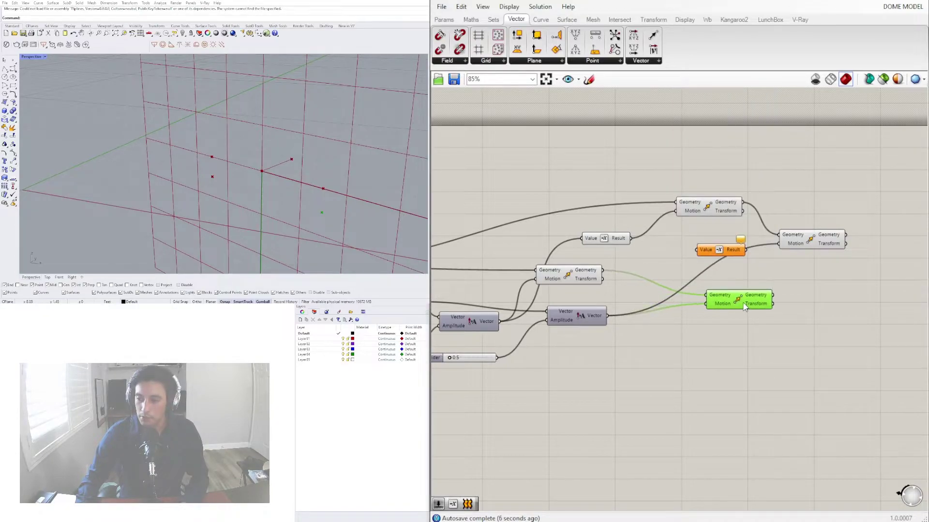
left_click_drag(607, 315, 779, 243)
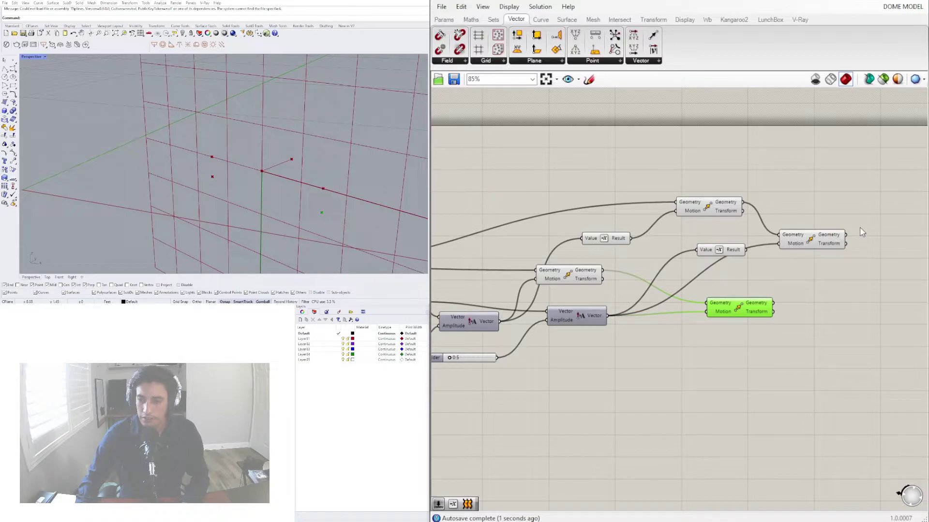
left_click_drag(813, 240, 807, 244)
mouse_move(727, 251)
left_mouse_down()
mouse_move(720, 240)
mouse_move(725, 250)
left_mouse_up()
left_click_drag(800, 248, 805, 225)
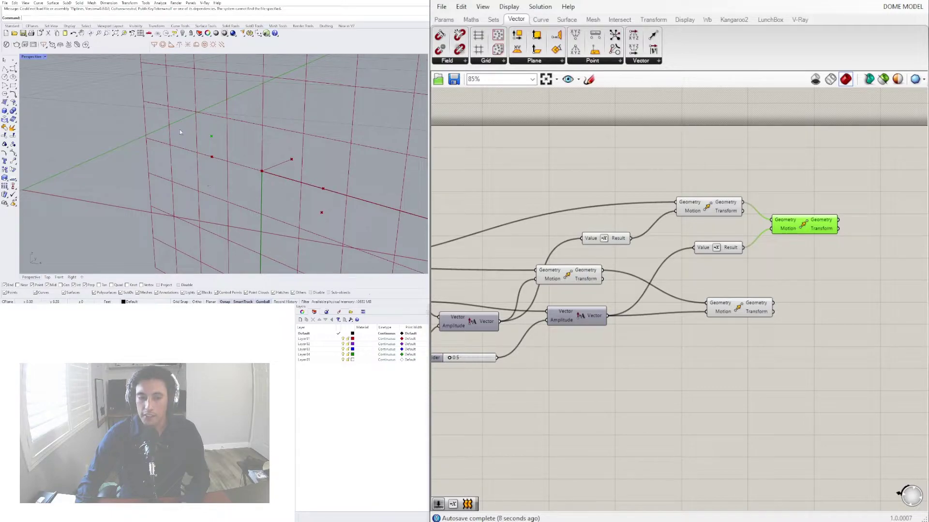
Check the two opposite corner points and add a Rectangle 2Pt component beyond the final Move components
left_click(733, 307)
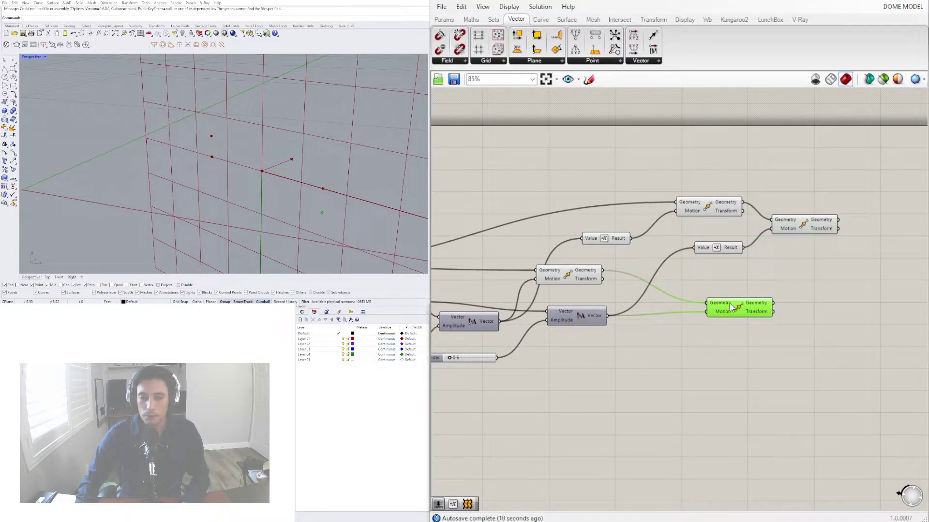
left_click(799, 269)
left_click(798, 231)
double_click(818, 272)
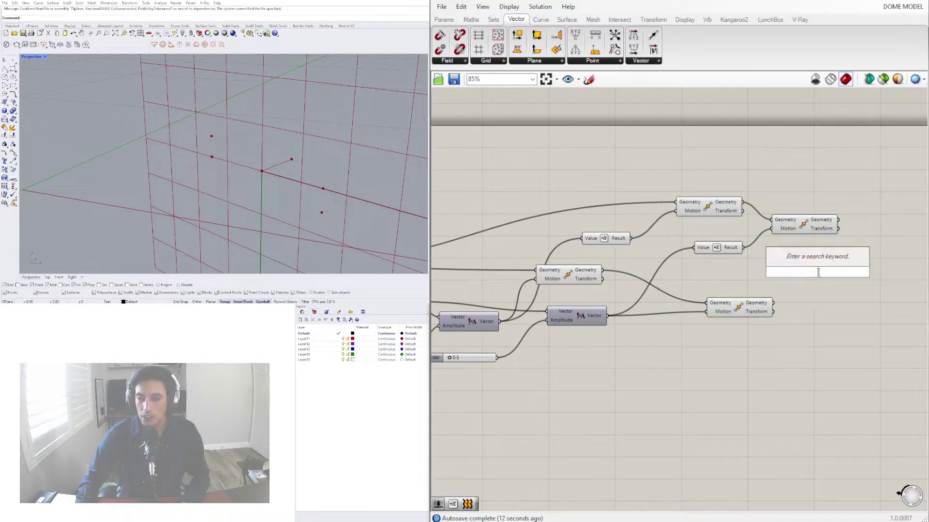
type("RECT")
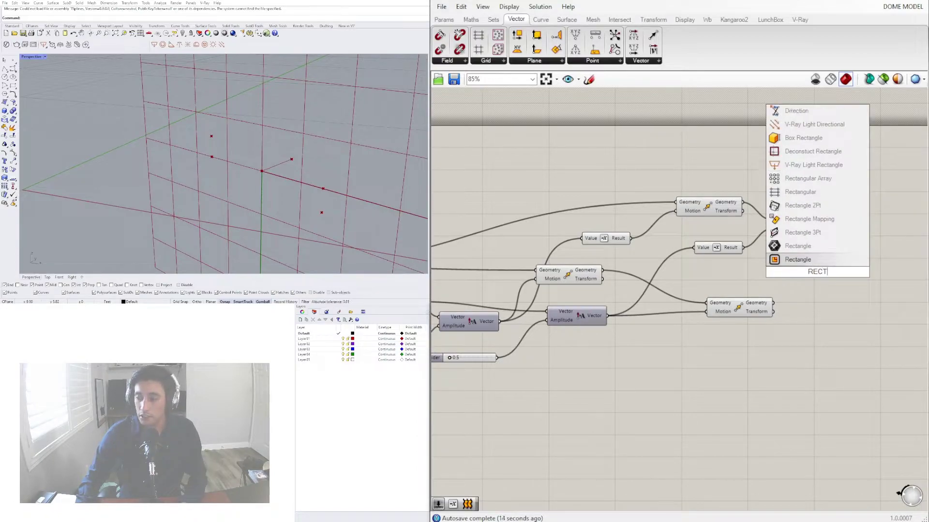
left_click(807, 205)
right_click_drag(831, 261, 771, 263)
left_click_drag(745, 275, 823, 274)
Connect the Plane output of the perpendicular plane component at the line's start to the Rectangle 2Pt's Plane input
scroll(763, 293, "up", 2)
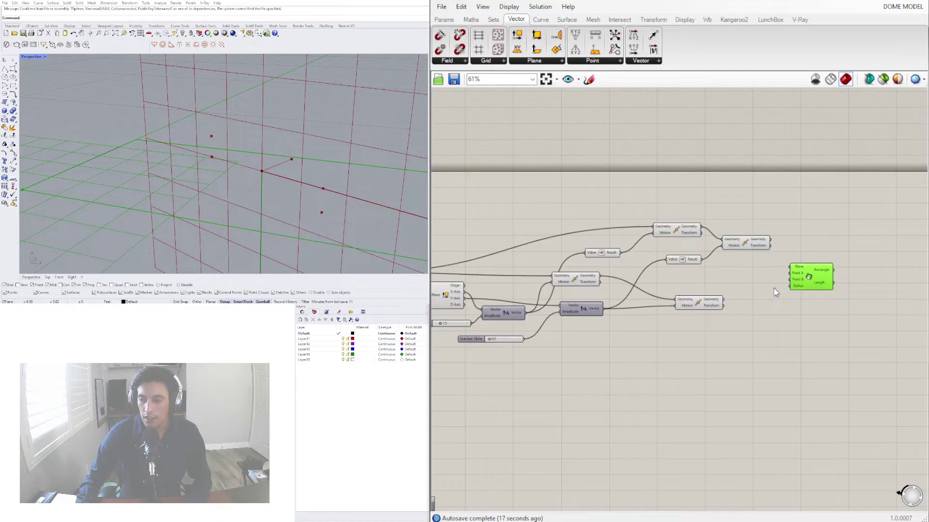
scroll(797, 254, "down", 8)
scroll(660, 295, "up", 7)
left_click(545, 293)
right_click_drag(545, 292, 518, 278)
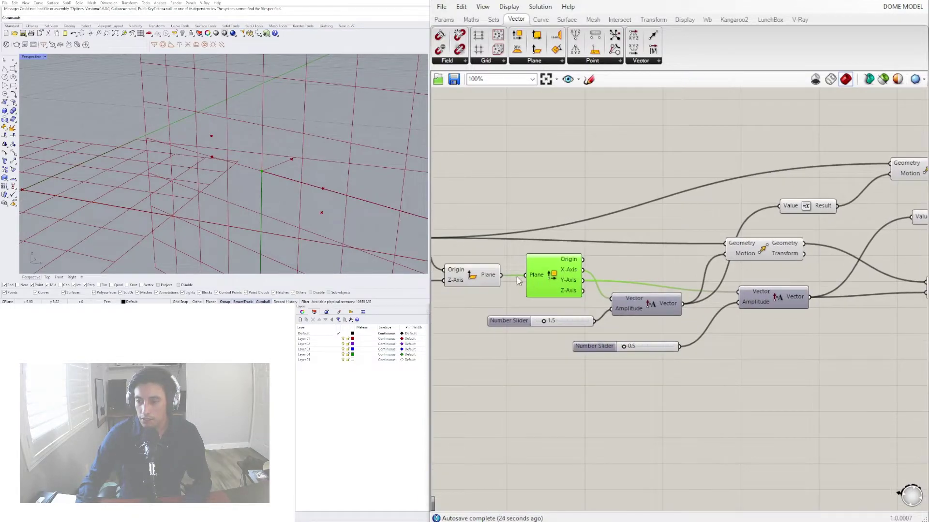
scroll(535, 276, "down", 5)
left_click_drag(531, 274, 677, 282)
scroll(755, 258, "up", 4)
right_click_drag(487, 322, 681, 326)
right_click_drag(531, 298, 628, 284)
left_click(517, 294)
scroll(562, 291, "down", 5)
scroll(784, 282, "up", 8)
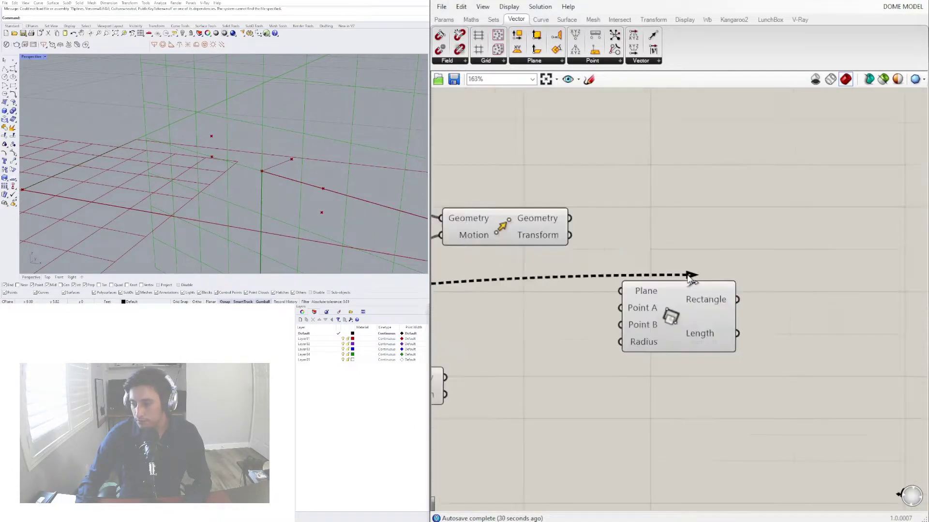
scroll(530, 335, "down", 3)
right_click_drag(531, 336, 683, 357)
scroll(684, 357, "up", 1)
left_click(752, 344)
Connect the upper final Move's Geometry to Rectangle 2Pt's Point A and the lower final Move's Geometry to Point B
right_click_drag(645, 273, 708, 254)
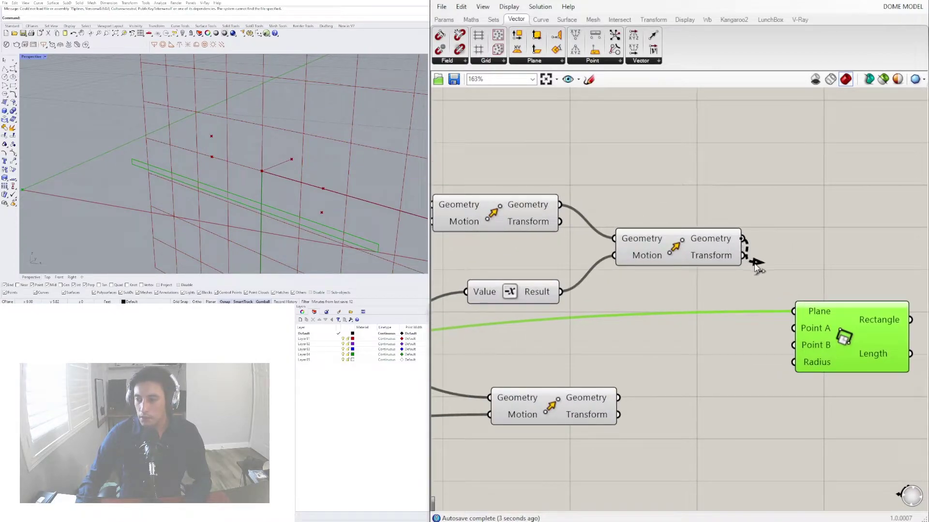
scroll(647, 231, "down", 1)
left_click(635, 234)
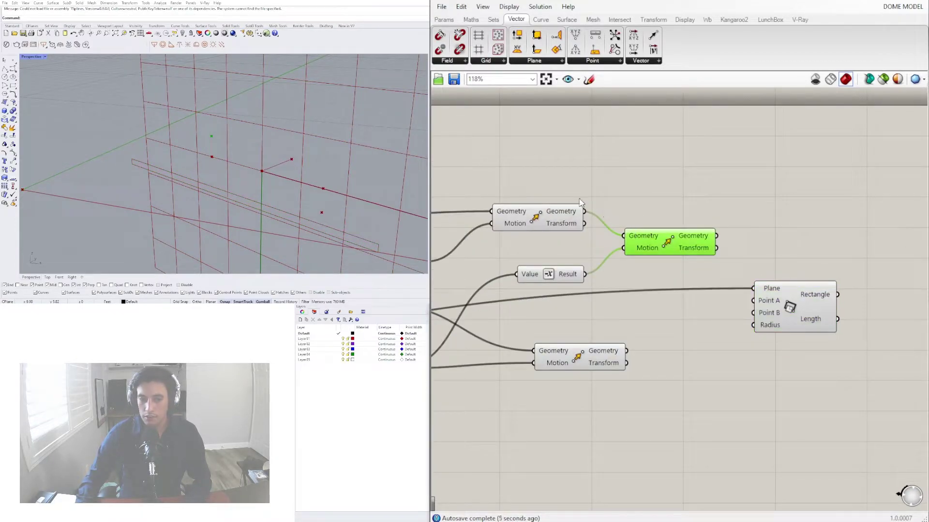
left_click(584, 358)
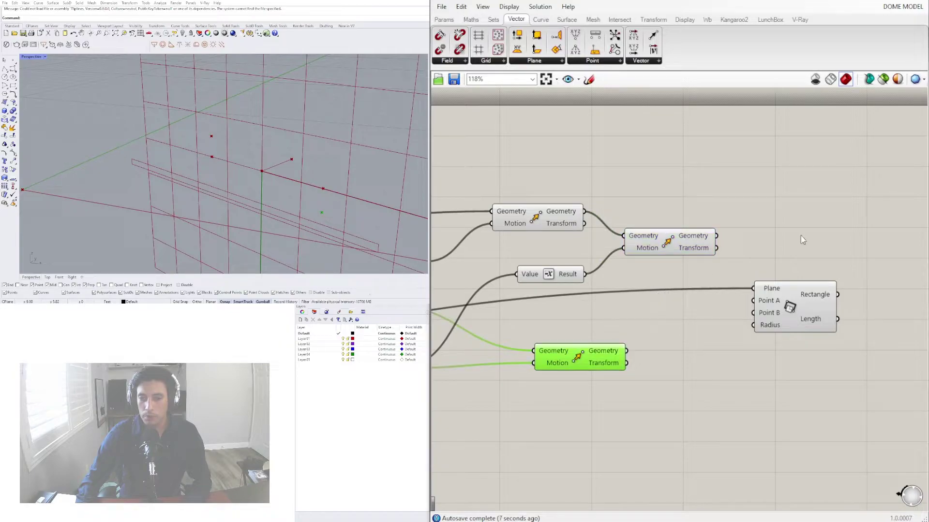
left_click_drag(721, 241, 753, 301)
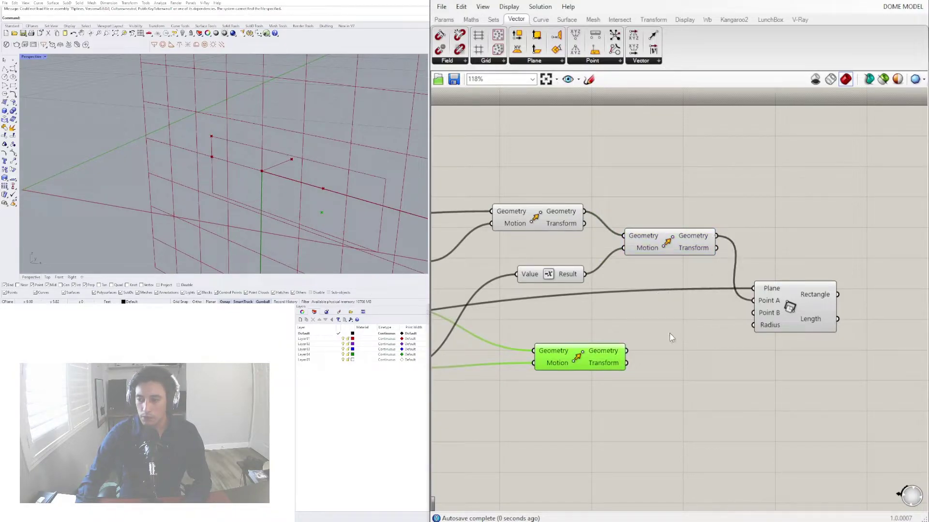
left_click_drag(627, 351, 766, 319)
left_click(774, 314)
Set the X-axis amplitude slider to 1.1 and the Y-axis amplitude slider to 0.9
scroll(304, 128, "down", 6)
right_click_drag(303, 128, 365, 107)
scroll(614, 312, "down", 5)
right_click_drag(593, 361, 661, 367)
scroll(503, 377, "up", 5)
scroll(502, 378, "up", 4)
mouse_move(565, 312)
left_mouse_down()
mouse_move(577, 312)
mouse_move(557, 312)
left_mouse_up()
mouse_move(858, 406)
left_mouse_down()
mouse_move(878, 405)
mouse_move(865, 405)
left_mouse_up()
right_click_drag(259, 170, 292, 193)
scroll(489, 333, "down", 4)
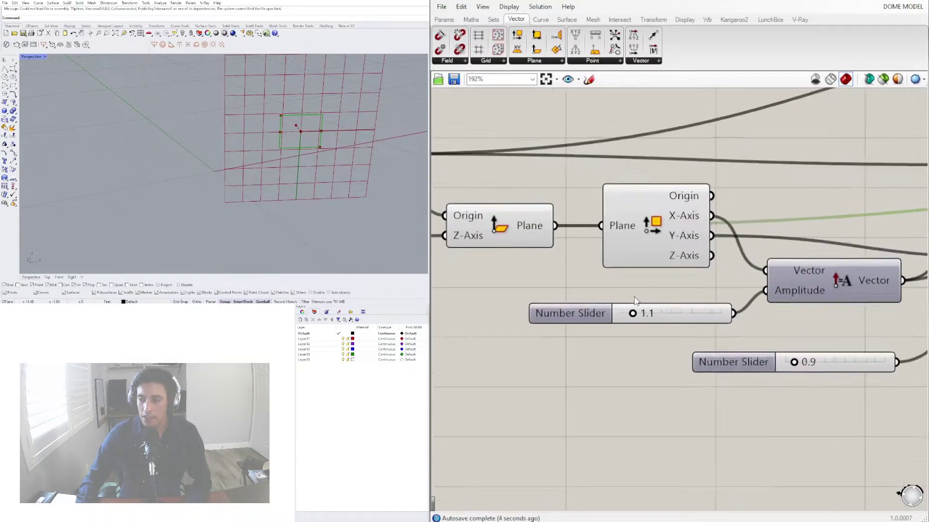
Move both amplitude sliders farther from the Amplitude components to make room for additional components
scroll(489, 334, "up", 2)
left_click(491, 329)
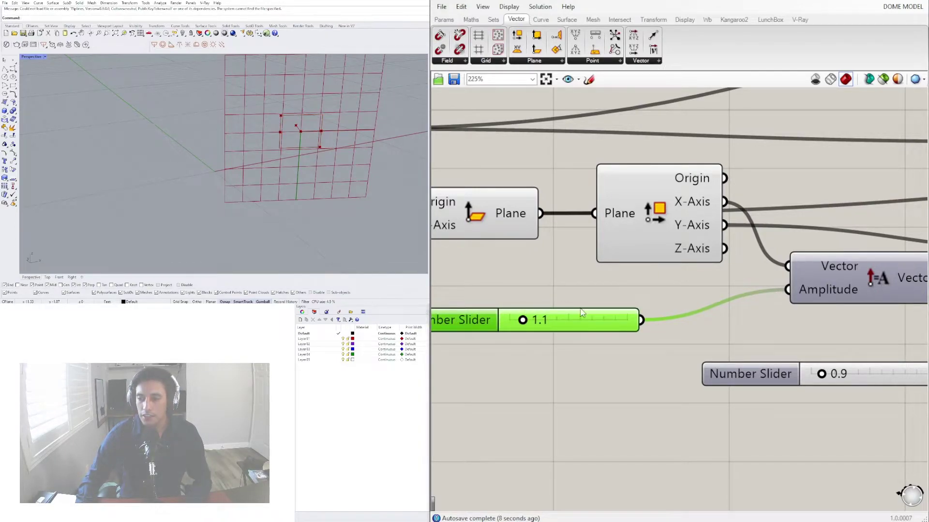
scroll(571, 308, "down", 3)
left_click_drag(684, 349, 659, 394)
right_click_drag(496, 322, 541, 319)
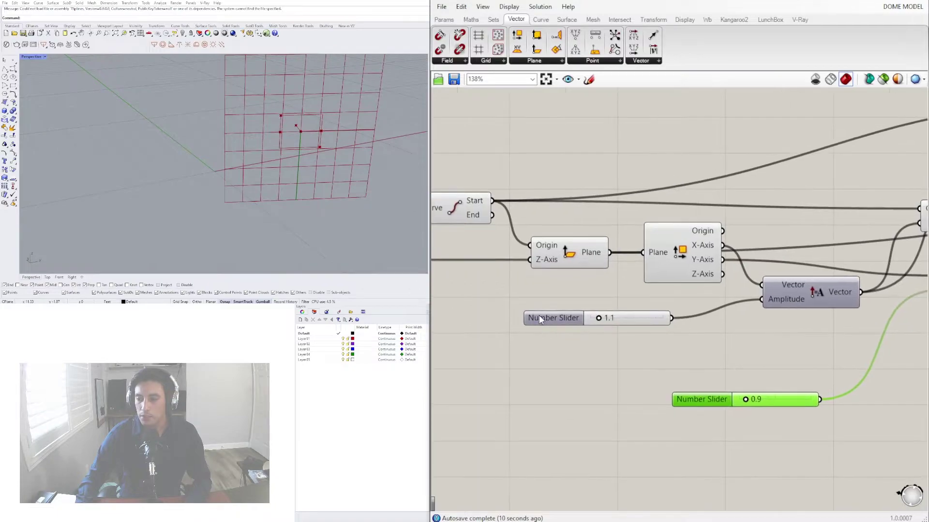
left_click_drag(541, 319, 491, 350)
left_click(692, 371)
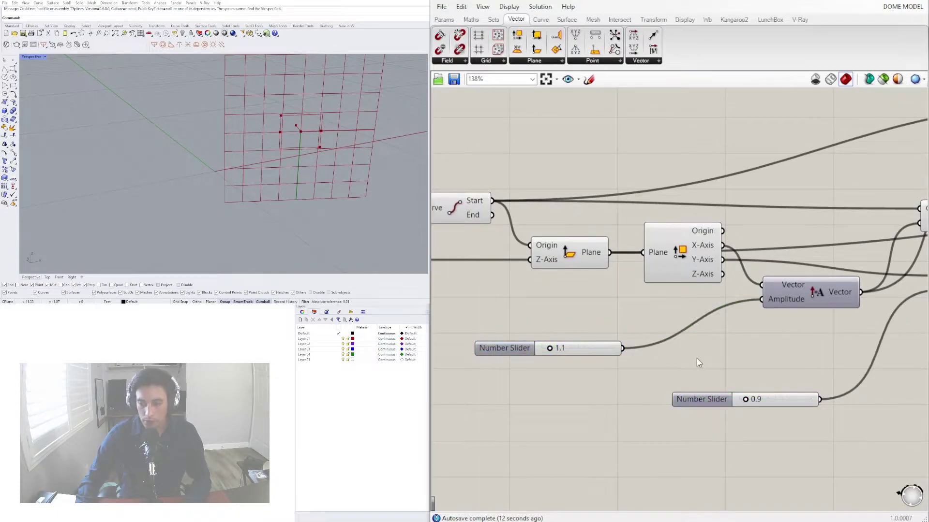
Add a Division component that halves the X-axis slider's value and feed its Result into the X-axis Amplitude input
double_click(698, 362)
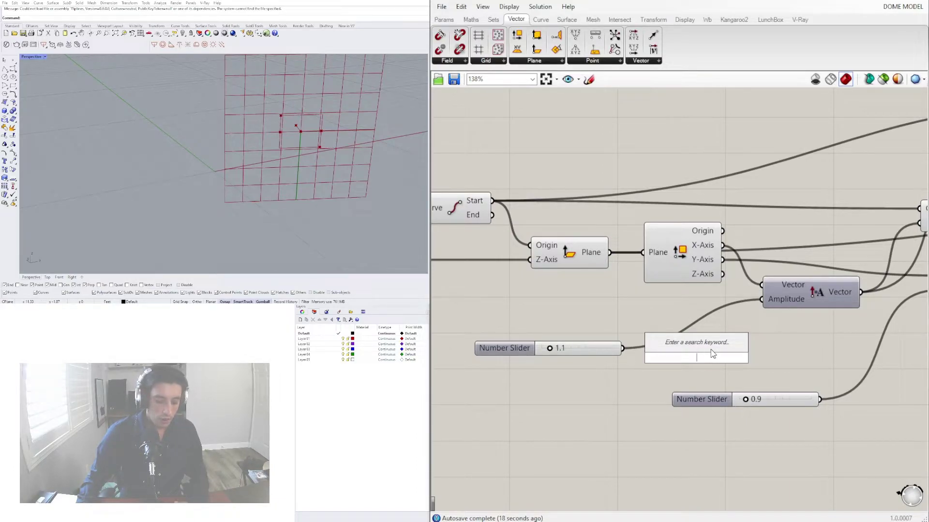
type("division")
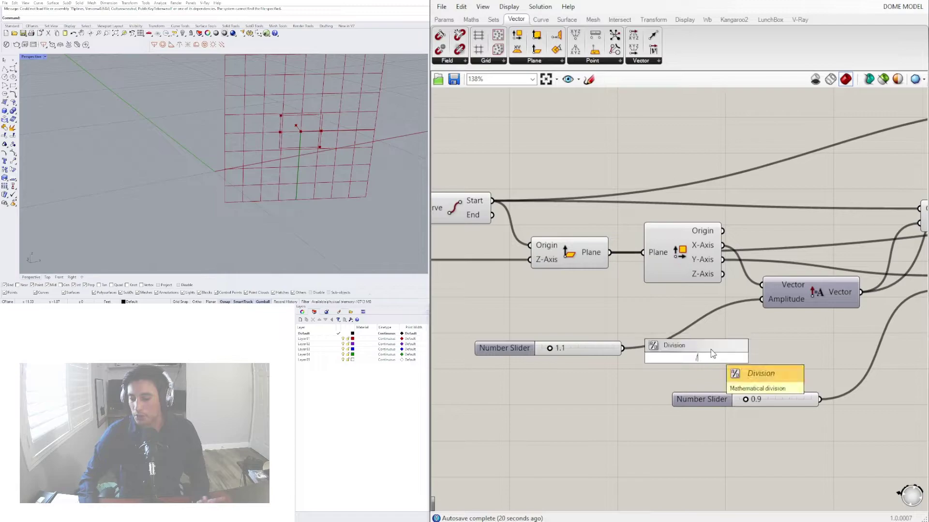
key("Return")
left_click_drag(624, 349, 664, 351)
left_click_drag(729, 358, 762, 299)
Duplicate the Division component and route the Y-axis slider through it into the Y-axis Amplitude input
left_click_drag(700, 362, 857, 377)
scroll(667, 360, "down", 2)
left_click_drag(782, 383, 818, 372)
right_click_drag(840, 379, 771, 360)
left_click_drag(804, 358, 816, 278)
left_click_drag(776, 355, 761, 361)
Create a temporary Division component with a preset divisor of 2, inspect its B input, and delete it
left_click(549, 421)
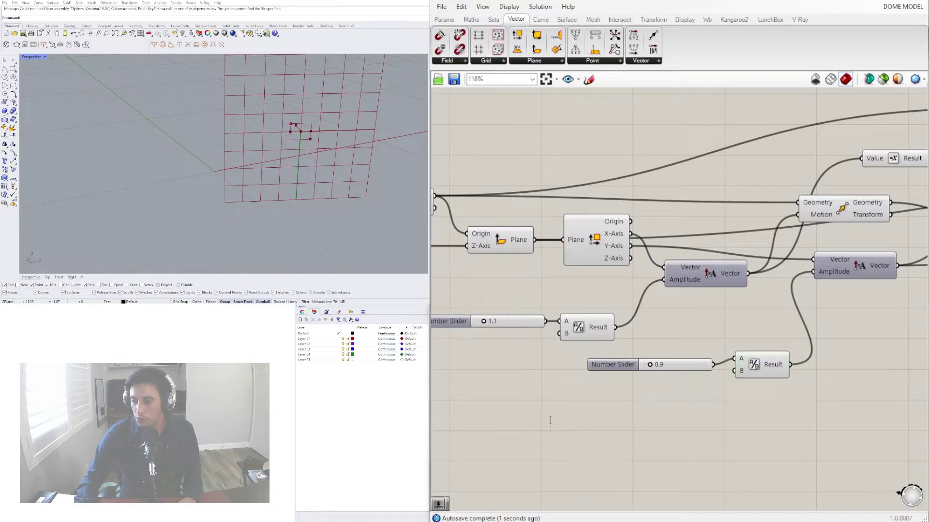
double_click(549, 421)
type("/2")
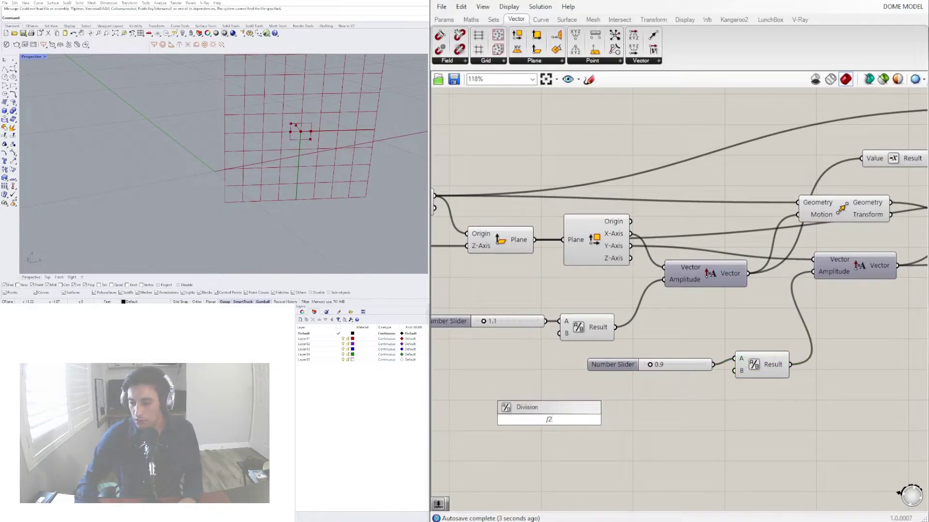
key("Return")
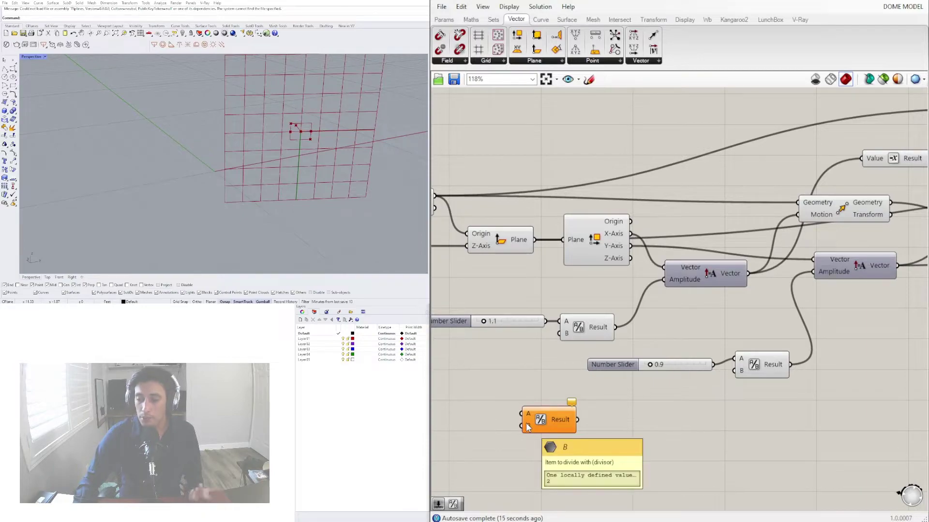
left_click(547, 420)
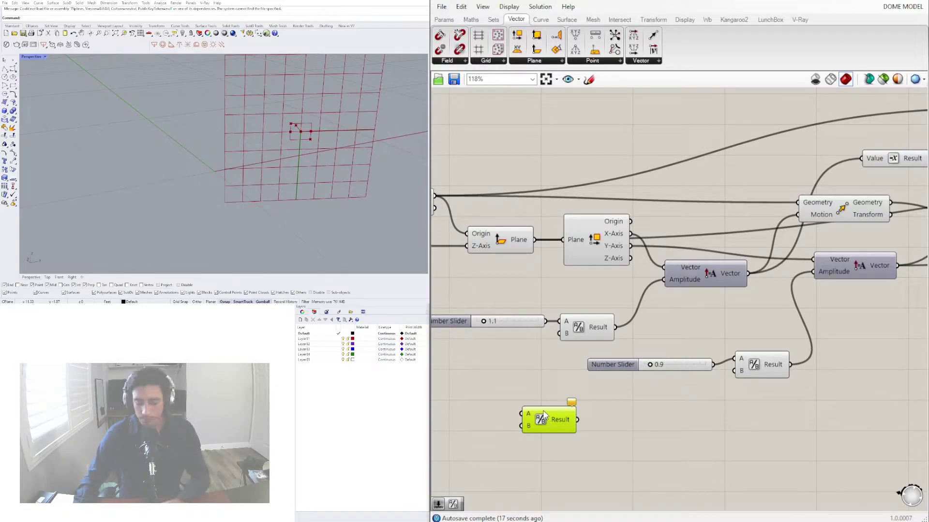
key("Delete")
Reposition the second Division component and set the X-axis slider to 1.7 and the Y-axis slider to 0.6
left_click_drag(754, 366, 731, 380)
scroll(610, 359, "up", 5)
right_click_drag(586, 302, 768, 310)
right_click_drag(443, 279, 600, 307)
scroll(588, 285, "up", 2)
mouse_move(565, 286)
left_mouse_down()
mouse_move(598, 286)
mouse_move(581, 287)
left_mouse_up()
Reposition the Rectangle 2Pt component and the lower final Move to tidy the wiring between them
scroll(581, 286, "down", 8)
right_click_drag(712, 272, 670, 288)
scroll(670, 288, "down", 2)
scroll(762, 279, "up", 4)
left_click_drag(856, 231, 888, 281)
left_click_drag(661, 260, 659, 265)
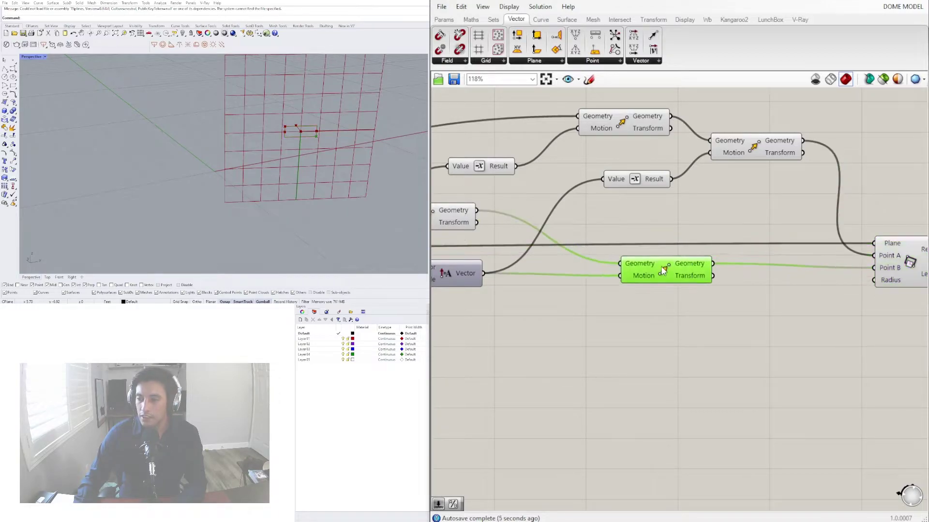
Add a number slider starting at 1.500 and connect it to Rectangle 2Pt's Radius input
left_click(709, 368)
double_click(709, 367)
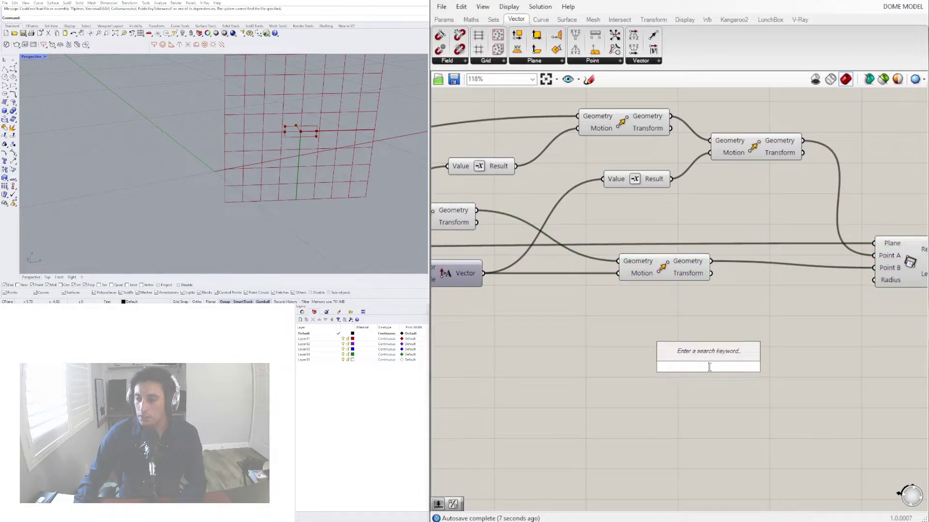
type("1.5")
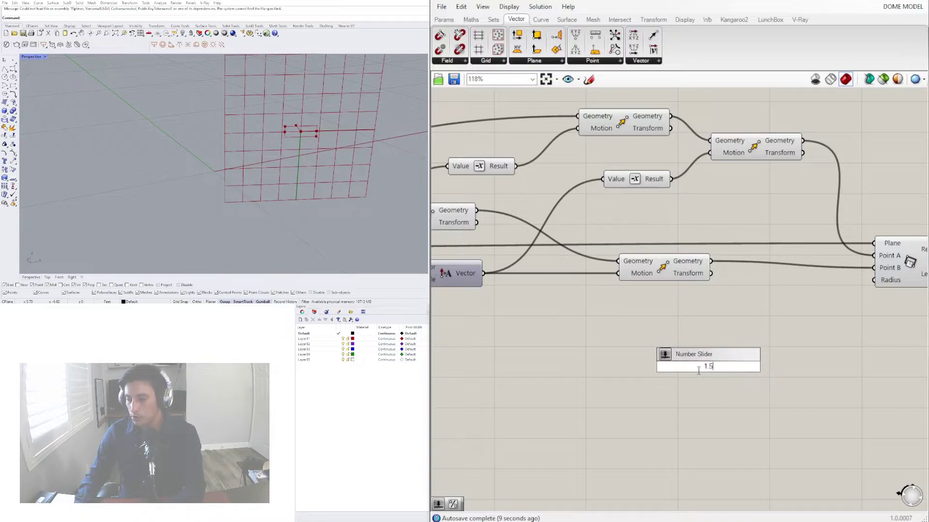
key("Return")
left_click_drag(777, 367, 873, 280)
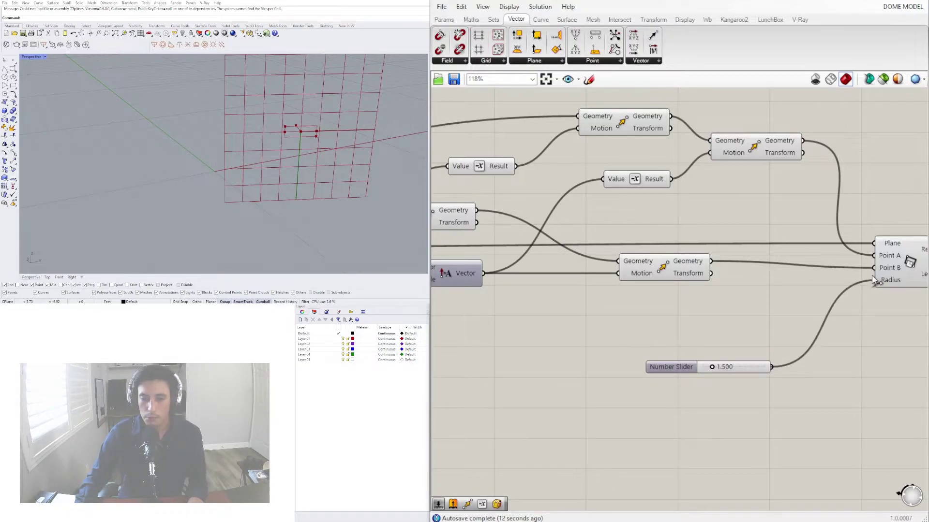
Place the radius slider close to Rectangle 2Pt and set it to 0.073 to round the profile's corners
left_click(677, 368)
scroll(776, 310, "up", 8)
left_click_drag(769, 269, 707, 274)
scroll(307, 125, "up", 2)
scroll(306, 125, "up", 3)
left_click_drag(710, 270, 705, 272)
scroll(766, 258, "down", 10)
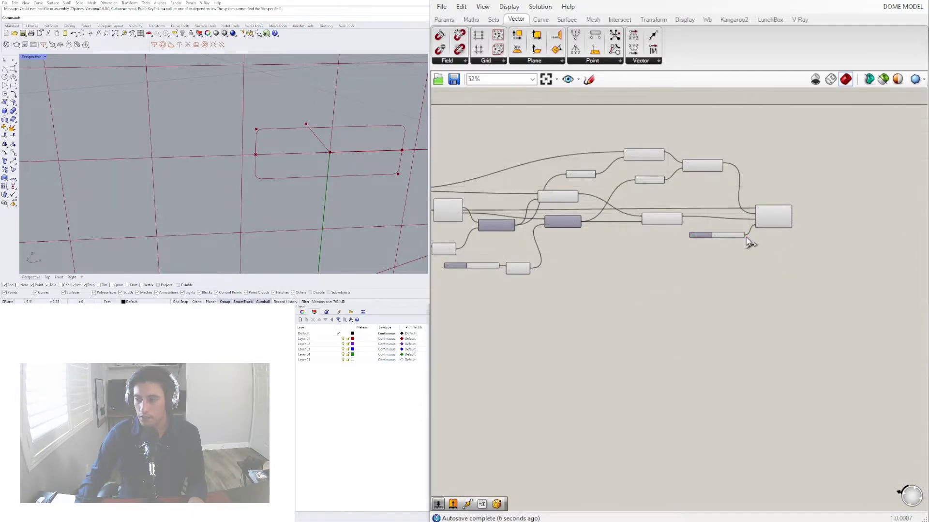
left_click_drag(777, 246, 780, 246)
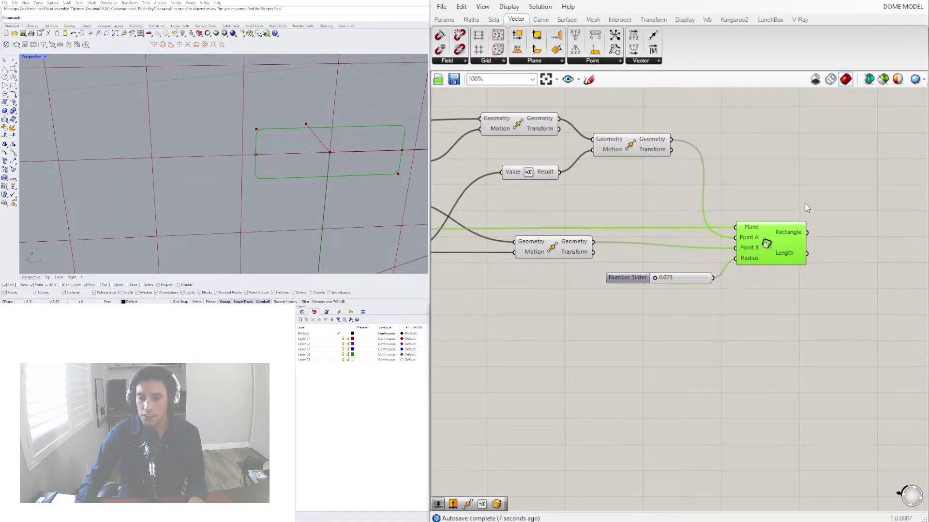
Add a Sweep1 component and place it beyond the Rectangle 2Pt component
double_click(839, 175)
type("Sweep")
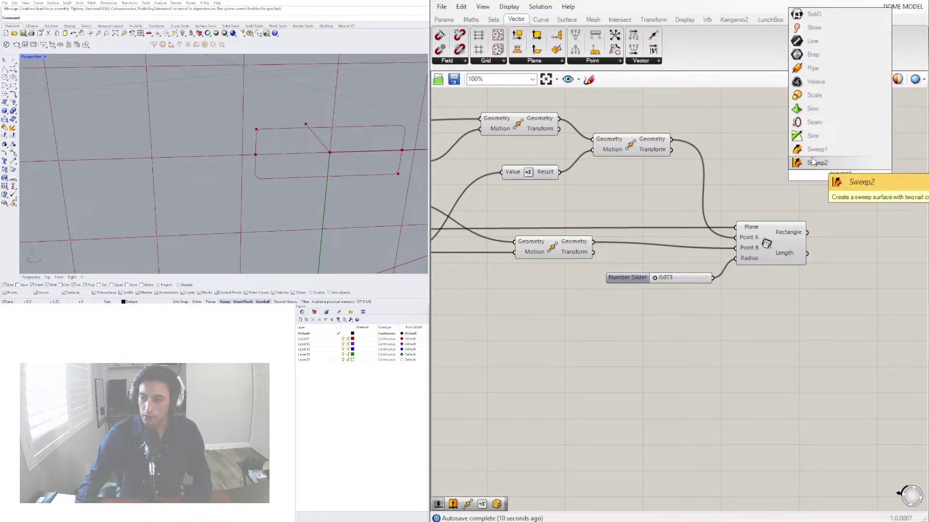
left_click(814, 159)
left_click_drag(834, 178, 862, 175)
Connect the line picked by the List Item component to Sweep1's Sections input
scroll(838, 180, "down", 3)
scroll(627, 202, "up", 2)
mouse_move(554, 222)
right_mouse_down()
mouse_move(615, 220)
mouse_move(552, 230)
right_mouse_up()
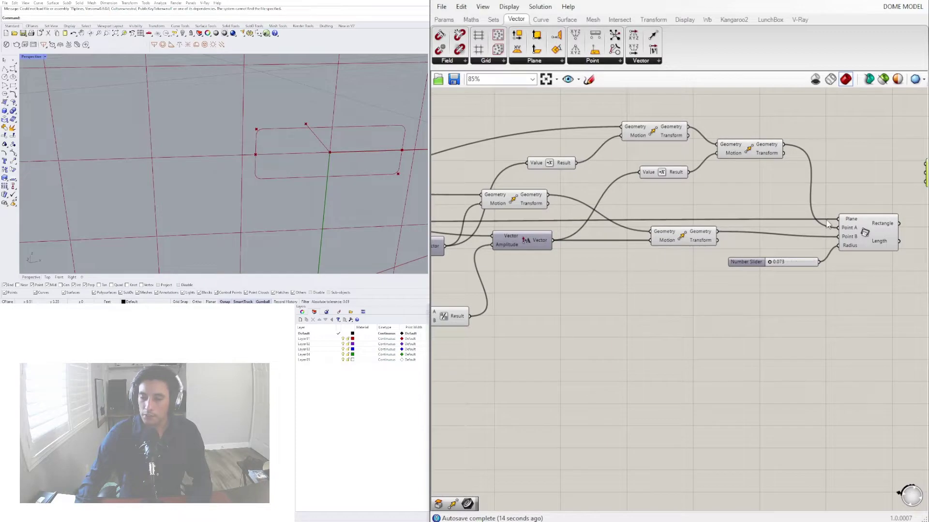
right_click_drag(870, 227, 905, 216)
scroll(624, 277, "down", 2)
right_click_drag(704, 246, 928, 236)
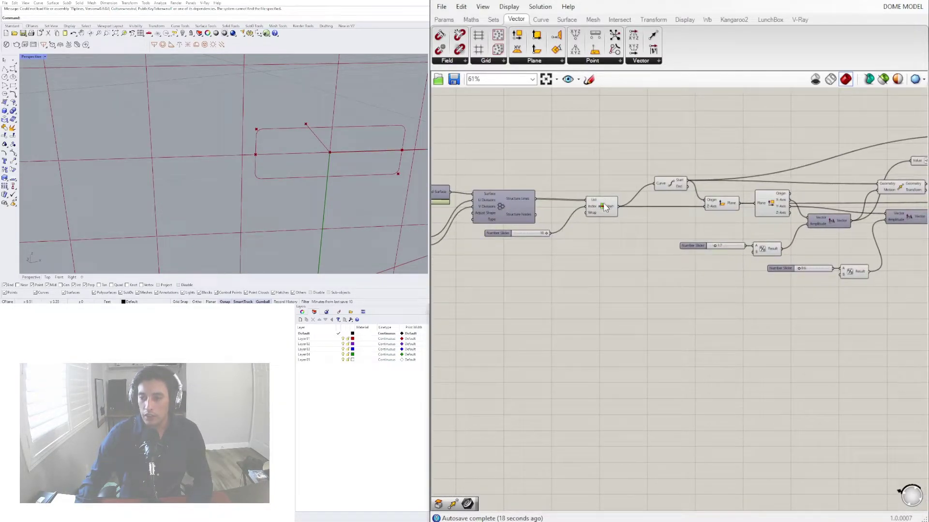
left_click_drag(638, 200, 837, 187)
scroll(629, 225, "down", 2)
scroll(631, 222, "down", 4)
scroll(798, 198, "up", 6)
scroll(691, 224, "up", 4)
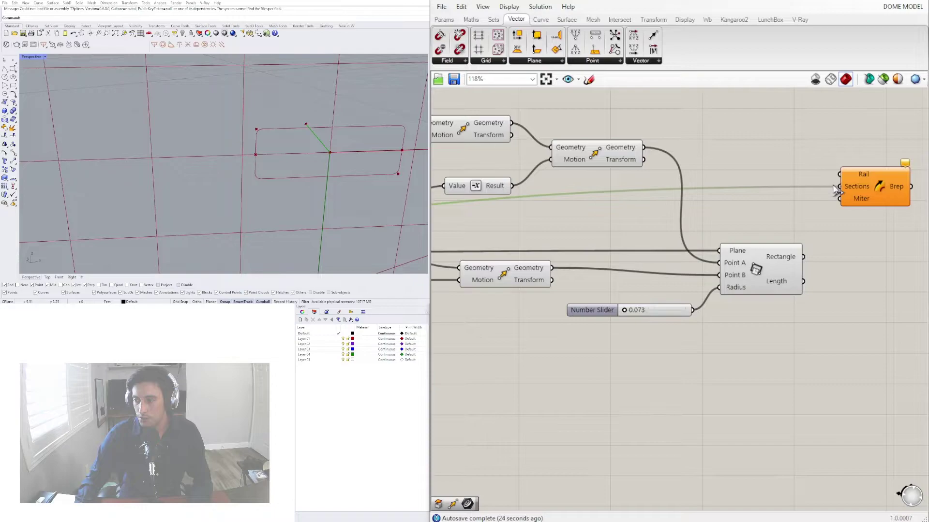
Move Sweep1 level with the Rectangle 2Pt component and check the rectangle profile
right_click_drag(804, 232, 746, 232)
left_click_drag(819, 197, 857, 239)
left_click(721, 257)
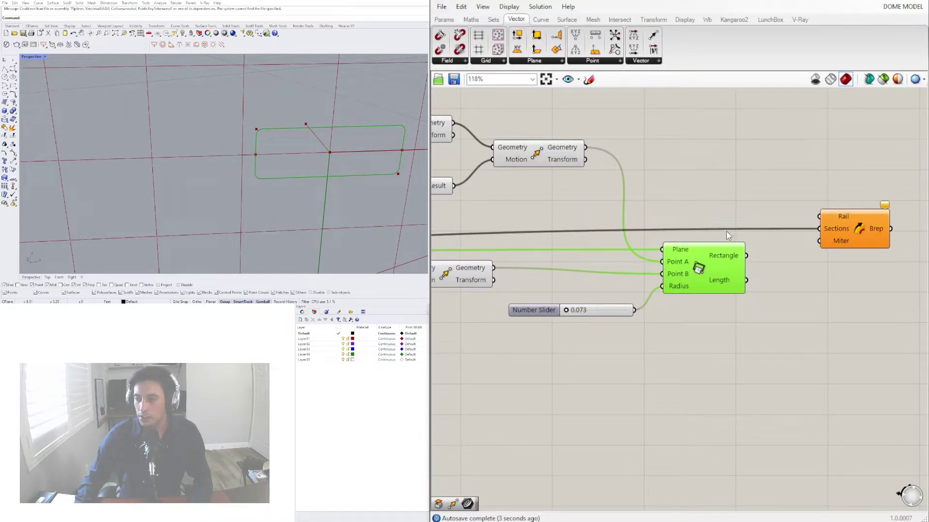
left_click_drag(847, 226, 839, 216)
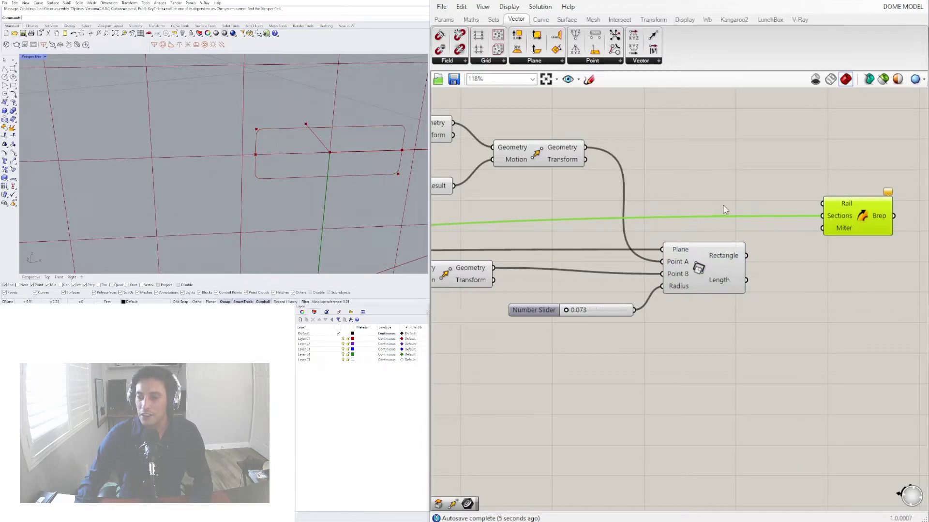
Rewire Sweep1 so that the List Item's line feeds Rail and the Rectangle output feeds Sections
double_click(711, 217)
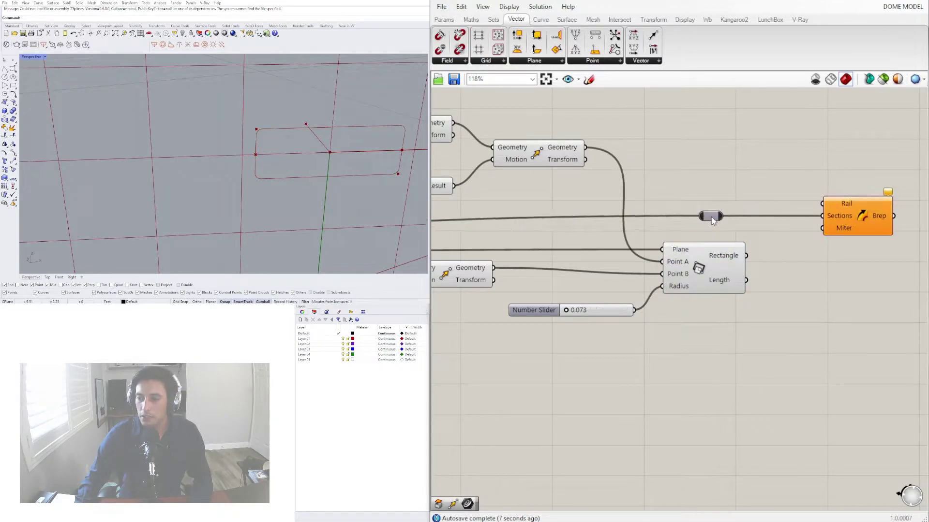
mouse_move(724, 216)
left_mouse_down()
mouse_move(829, 202)
mouse_move(710, 216)
left_mouse_up()
left_click(712, 219)
key("Delete")
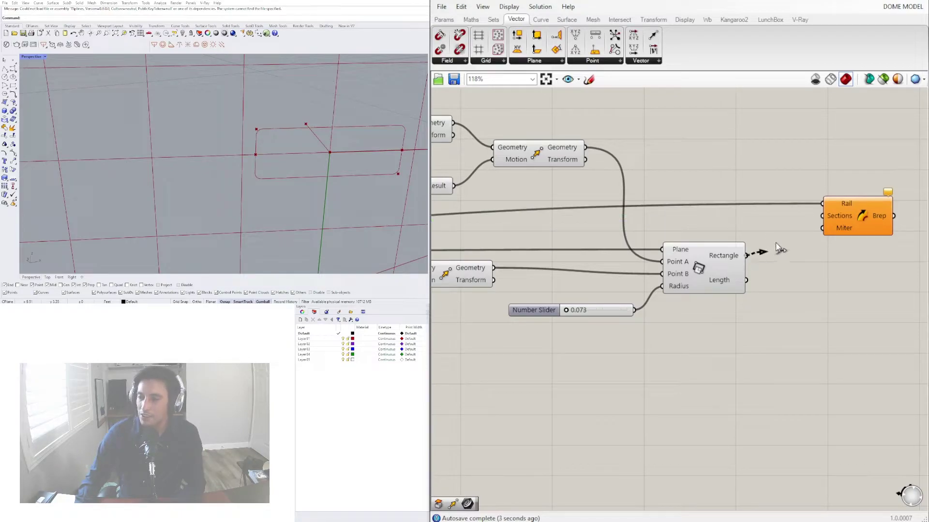
left_click_drag(820, 220, 823, 216)
left_click(847, 217)
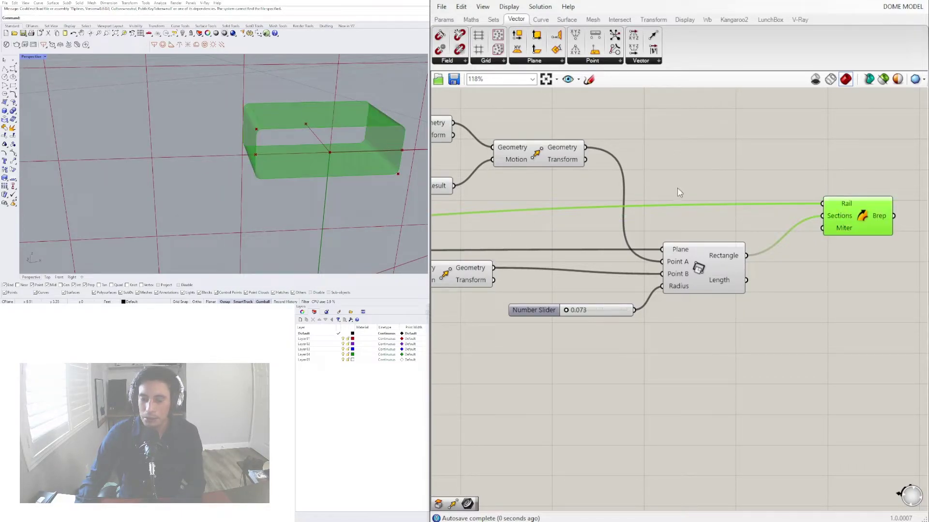
Set the X-axis amplitude slider to 0.2 to narrow the swept member
scroll(590, 329, "down", 5)
right_click_drag(542, 353, 758, 373)
scroll(769, 365, "up", 6)
right_click_drag(536, 404, 852, 347)
scroll(729, 352, "down", 4)
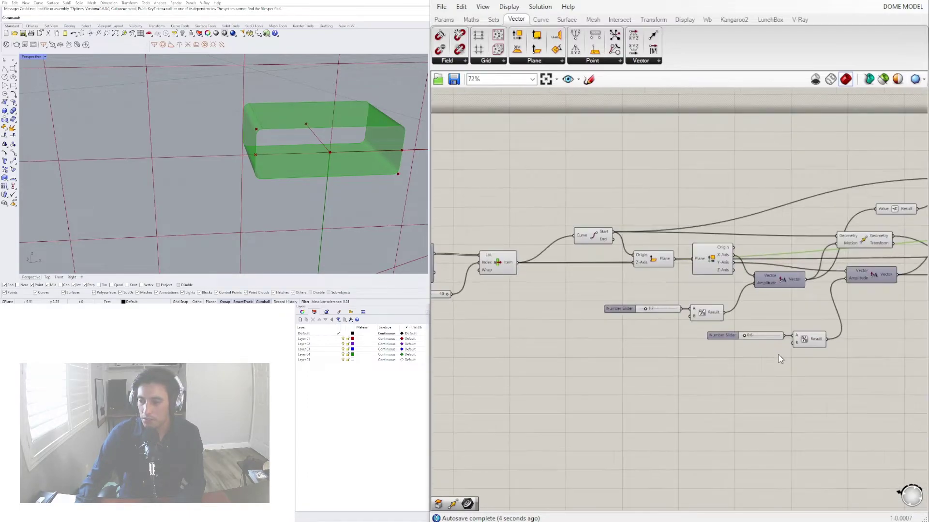
scroll(651, 349, "down", 5)
scroll(616, 343, "up", 20)
left_click_drag(668, 265, 576, 269)
Lower the Y-axis amplitude slider below 0.6 to make the swept member shallower
scroll(756, 357, "down", 10)
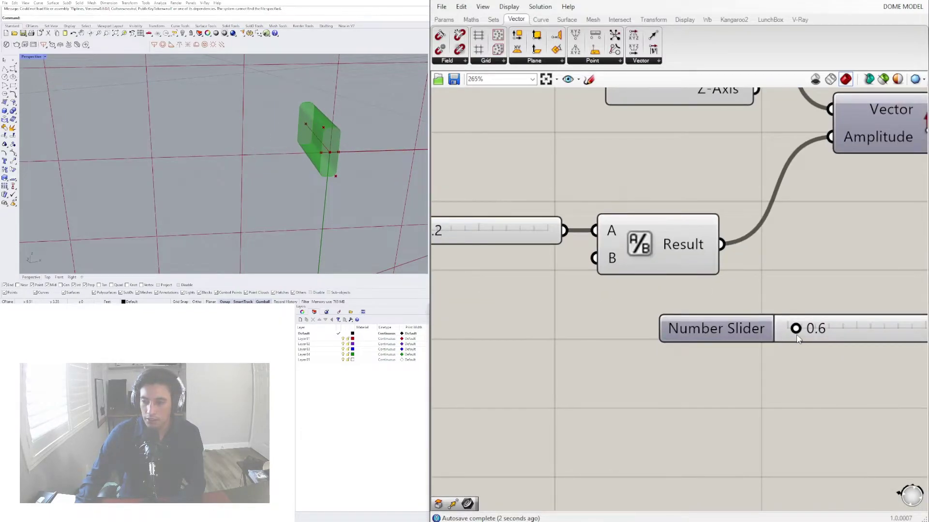
scroll(795, 330, "up", 9)
left_click_drag(764, 319, 743, 318)
scroll(662, 232, "down", 3)
scroll(672, 215, "down", 5)
scroll(824, 389, "up", 10)
mouse_move(810, 382)
left_mouse_down()
mouse_move(798, 381)
mouse_move(807, 381)
left_mouse_up()
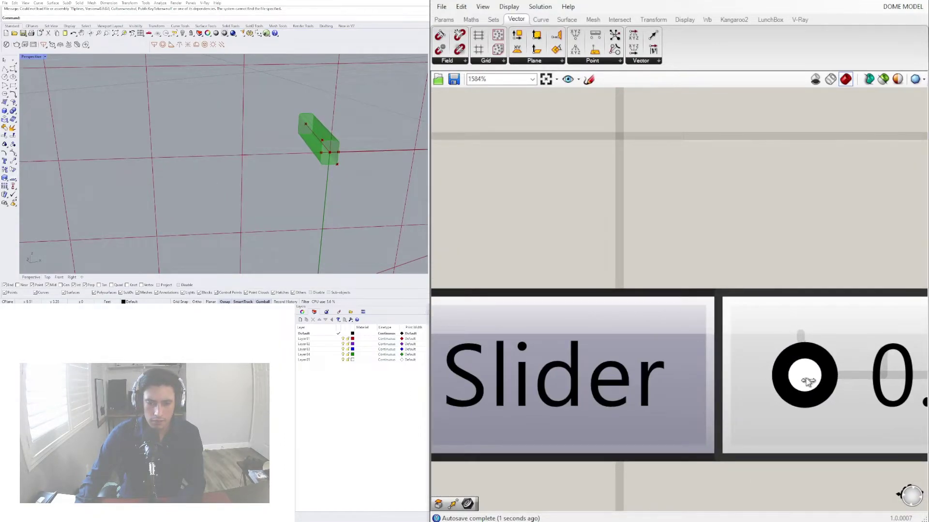
Graft the List input of the List Item component so that every structure line is processed
scroll(260, 161, "down", 4)
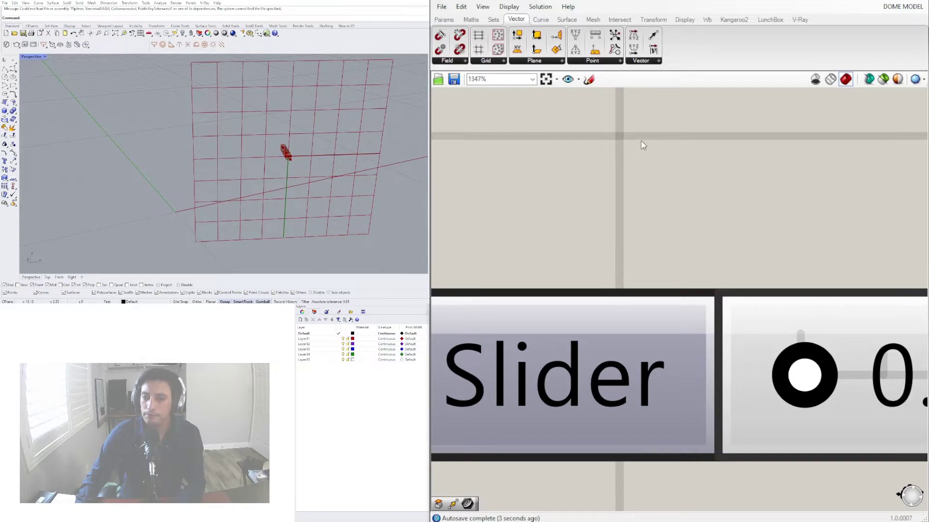
scroll(642, 142, "down", 8)
scroll(725, 319, "up", 4)
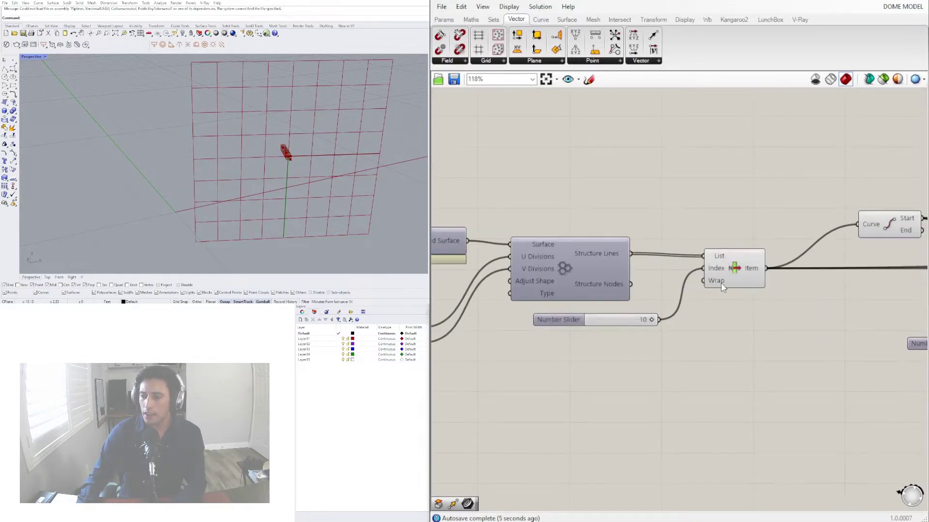
left_click(734, 274)
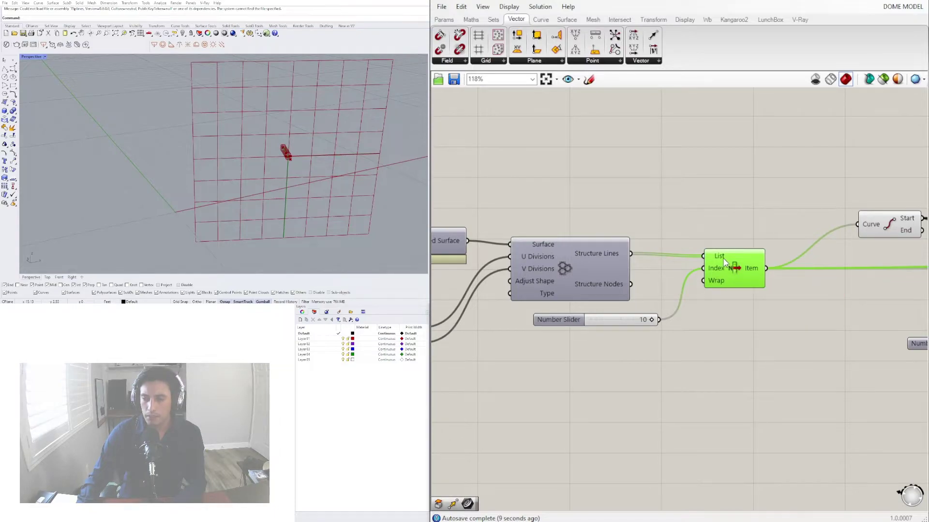
scroll(725, 262, "up", 4)
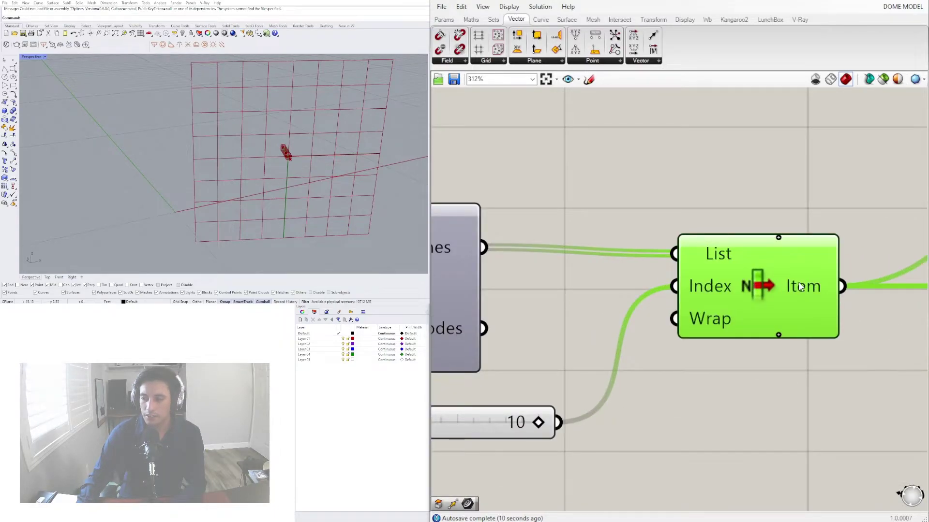
right_click_drag(799, 286, 670, 268)
right_click(597, 240)
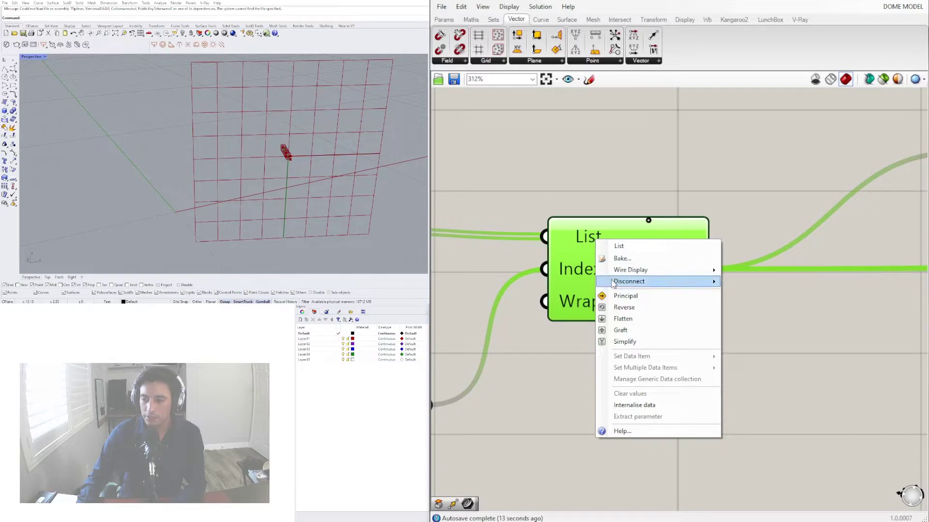
left_click(624, 331)
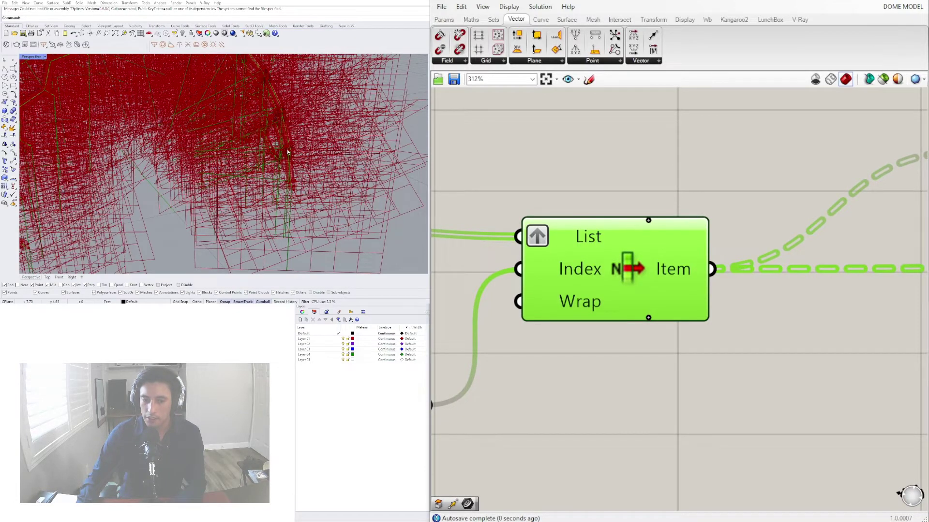
Turn off the preview of the End Points, Plane Normal and Deconstruct Plane components
scroll(691, 294, "down", 5)
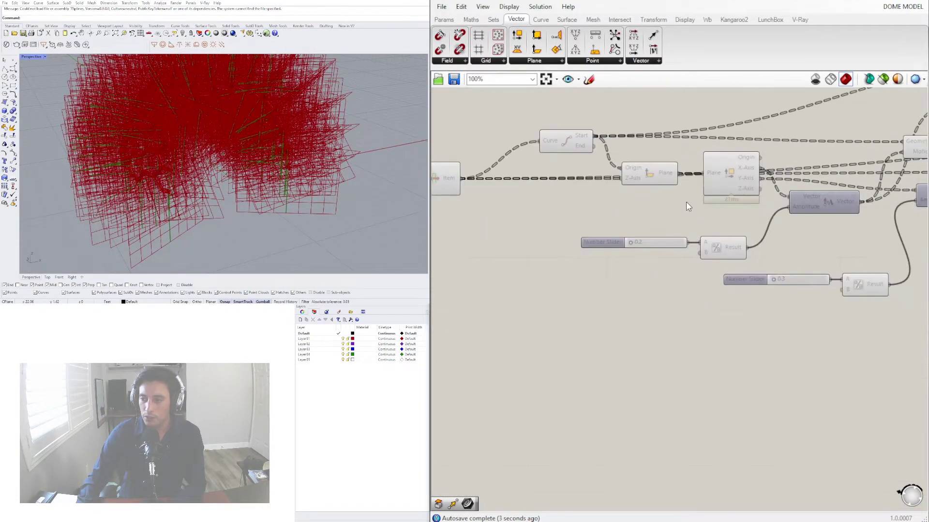
left_click_drag(743, 221, 573, 132)
scroll(581, 135, "up", 1)
key("space")
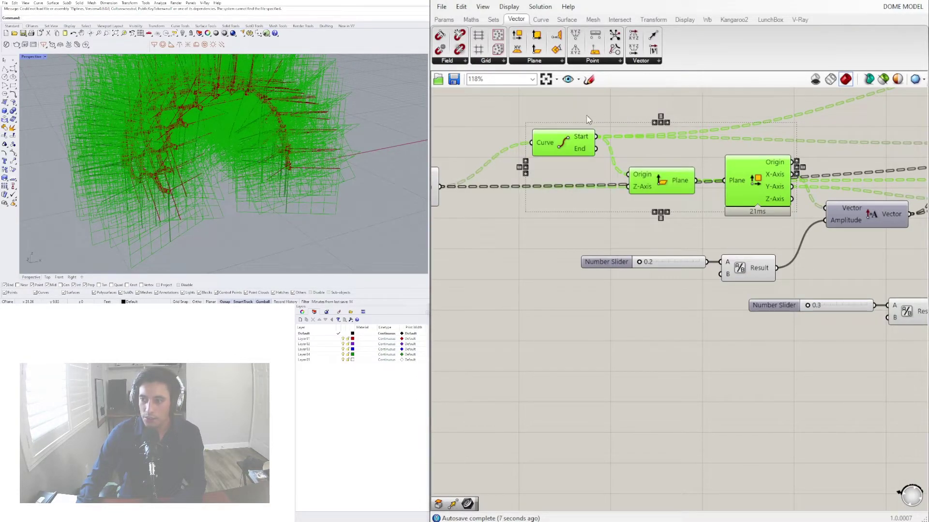
key("space")
left_click(624, 102)
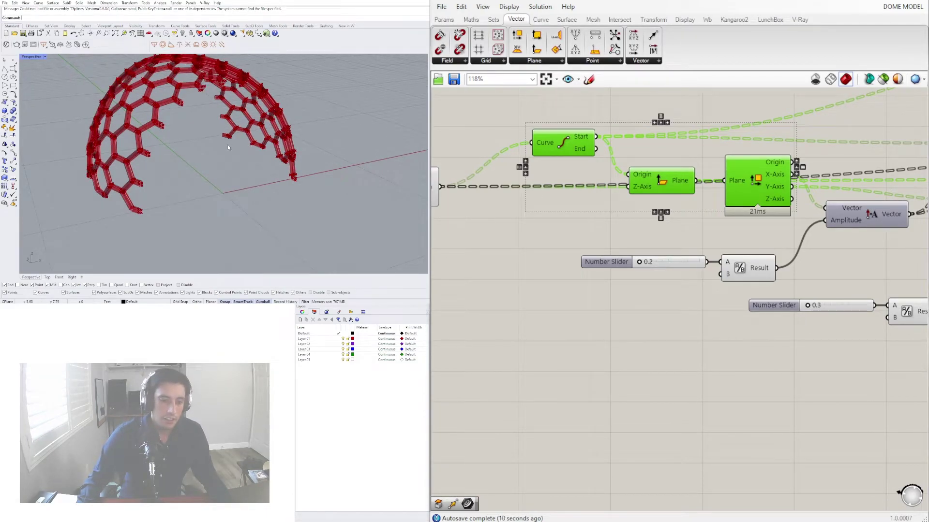
Examine how the swept members meet at the hexagon joints and look over the definition that generates them
scroll(111, 154, "up", 17)
right_click_drag(133, 155, 187, 154, "shift")
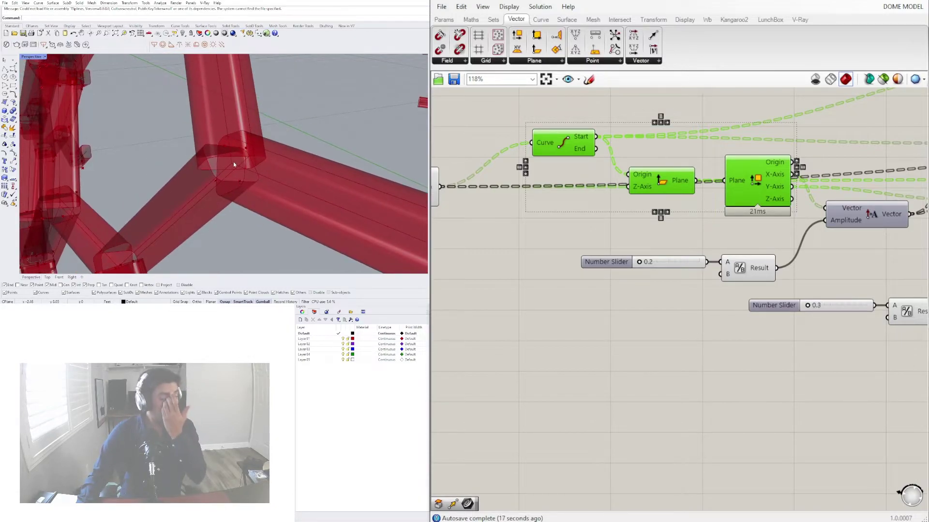
scroll(196, 196, "down", 5)
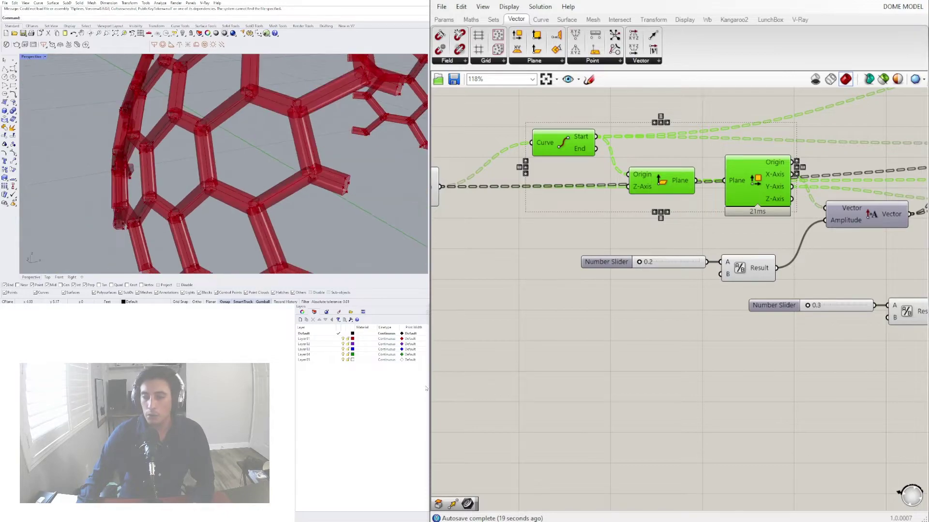
scroll(766, 238, "down", 1)
scroll(766, 238, "down", 6)
right_click_drag(722, 303, 356, 359)
scroll(675, 275, "up", 7)
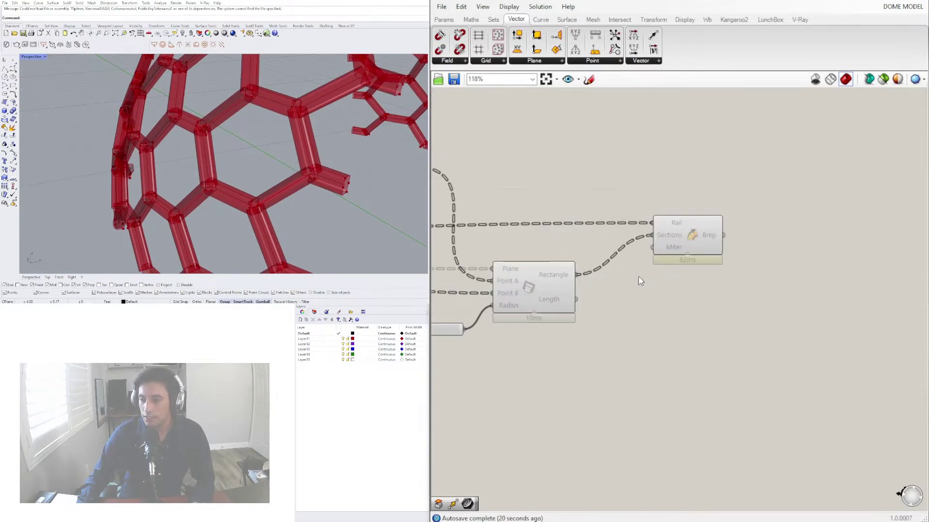
right_click_drag(557, 291, 721, 287)
scroll(626, 286, "down", 3)
right_click_drag(438, 285, 708, 238)
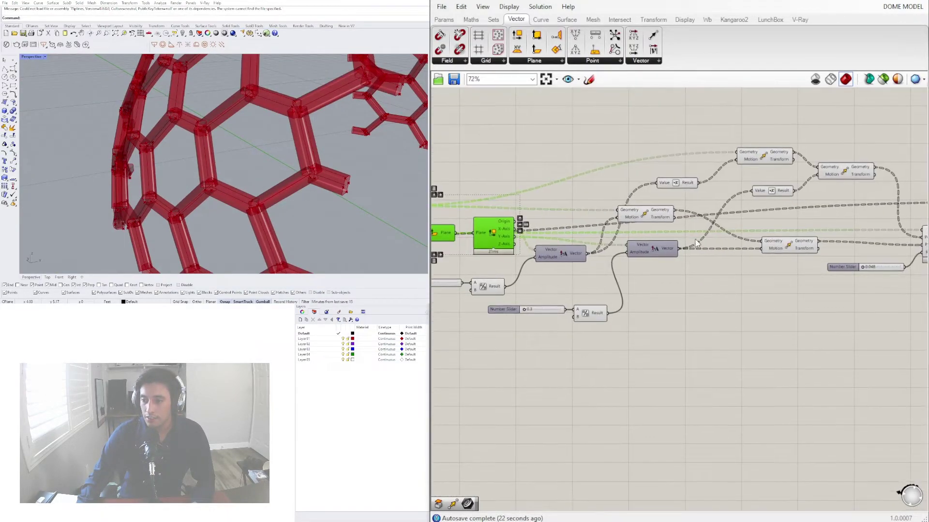
right_click_drag(501, 254, 724, 238)
Move all components downstream of List Item farther away from it to free space for a new component
left_click(500, 229)
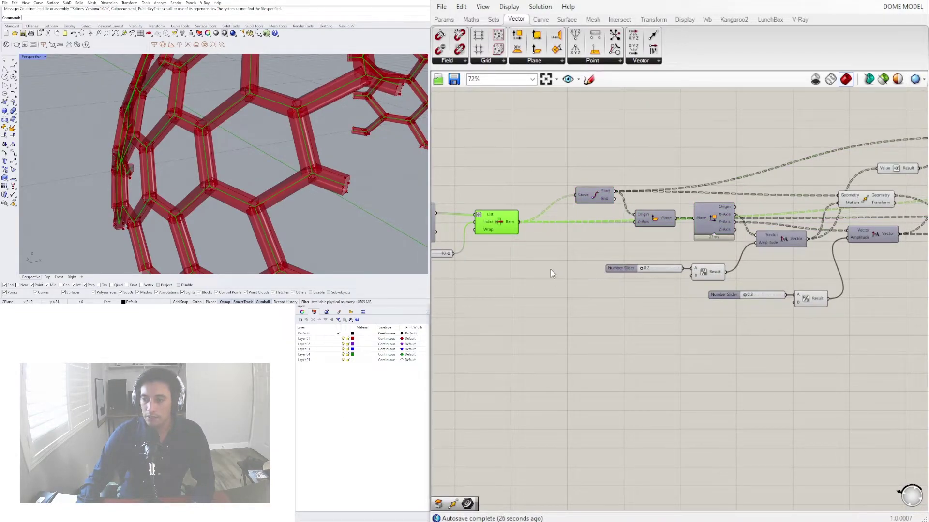
scroll(761, 318, "down", 5)
left_click_drag(854, 328, 540, 252)
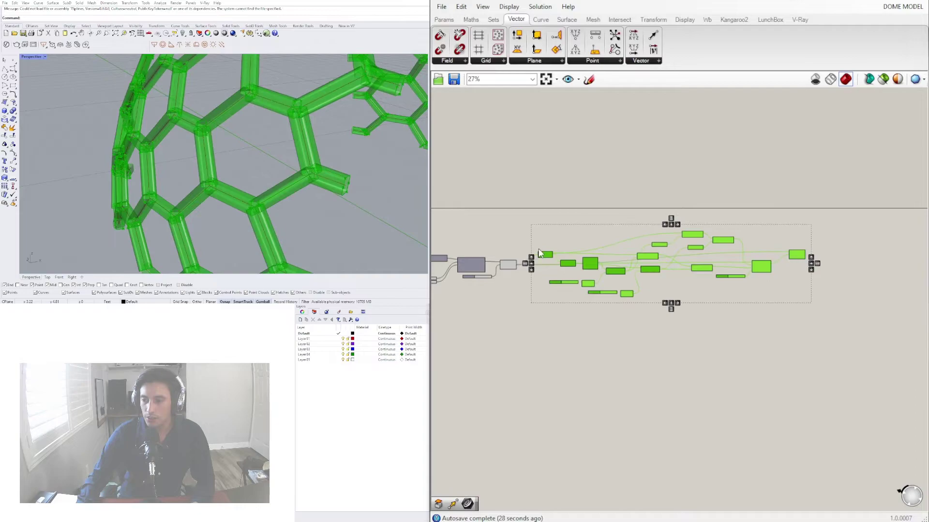
left_click(552, 263)
left_click_drag(836, 358, 543, 224)
scroll(537, 267, "up", 3)
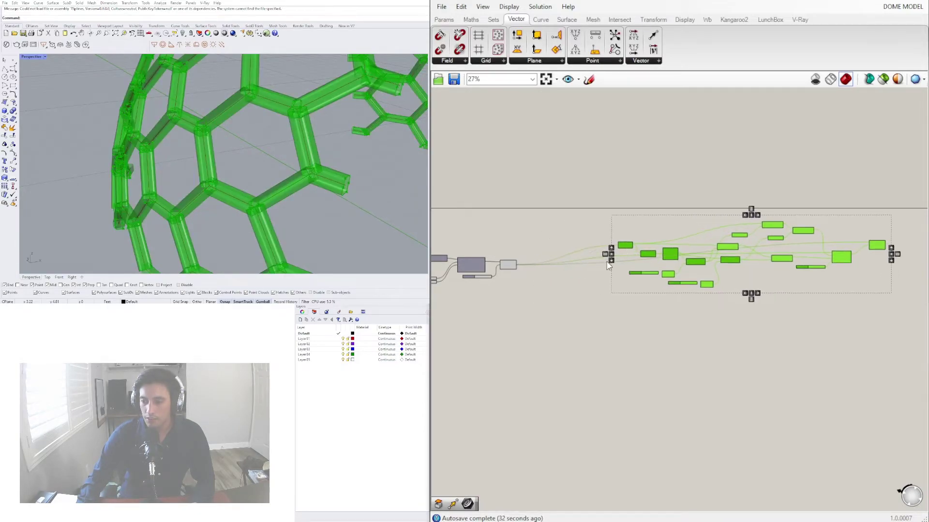
Add an Extend Curve component after List Item and feed the List Item's output into its Curve input
double_click(528, 273)
type("EX")
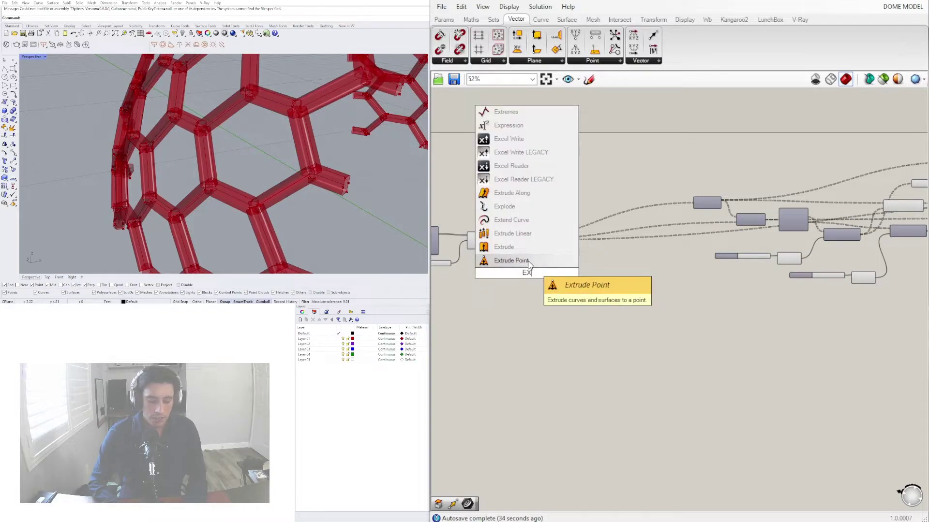
type("TEND")
key("Return")
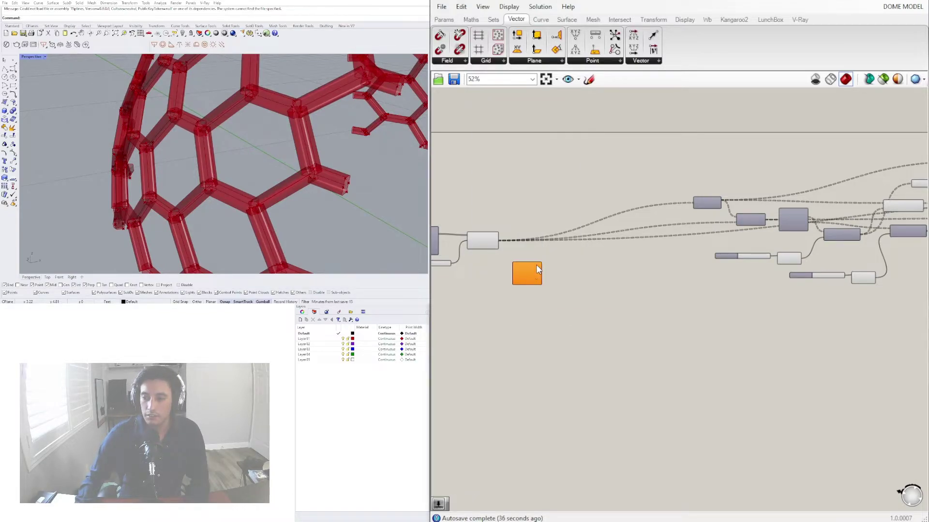
scroll(541, 288, "up", 2)
scroll(512, 279, "up", 2)
right_click_drag(487, 275, 745, 273)
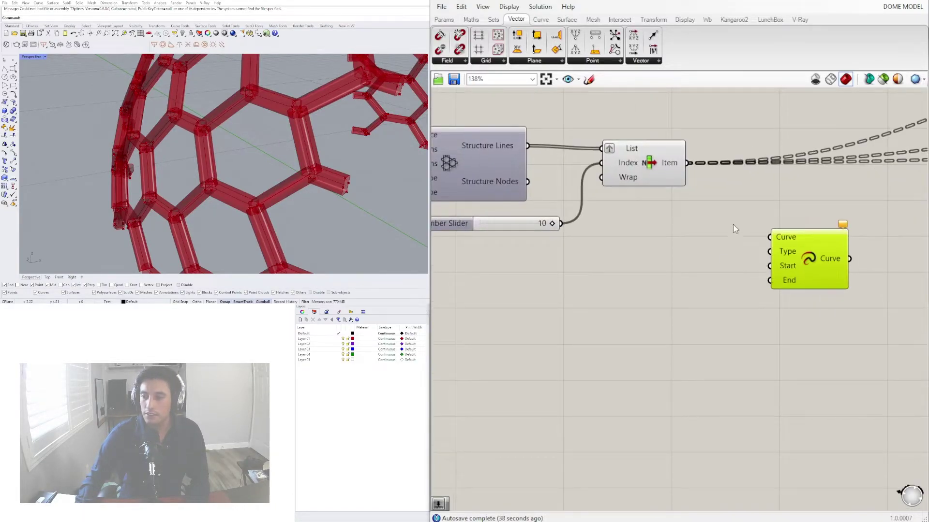
left_click_drag(759, 231, 772, 237)
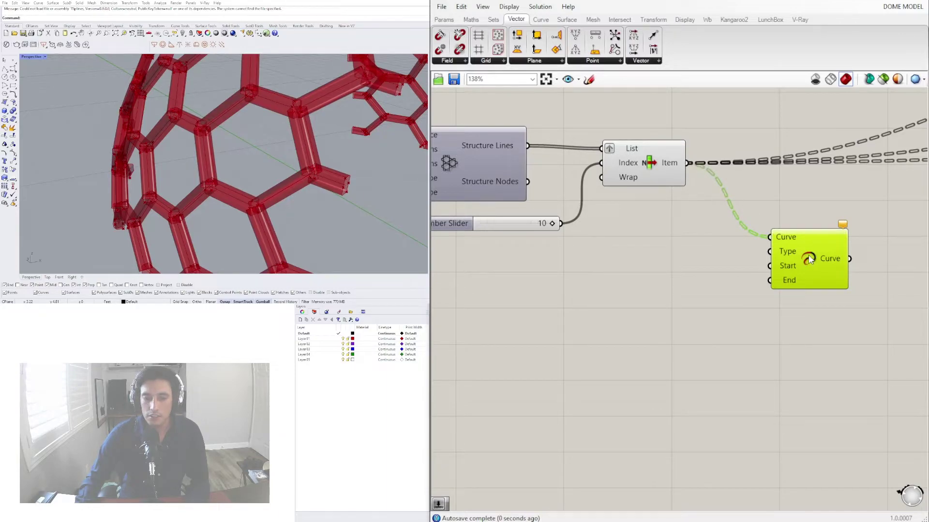
Add a number slider of 1.500 and connect it to both the Start and End inputs of Extend Curve
double_click(658, 288)
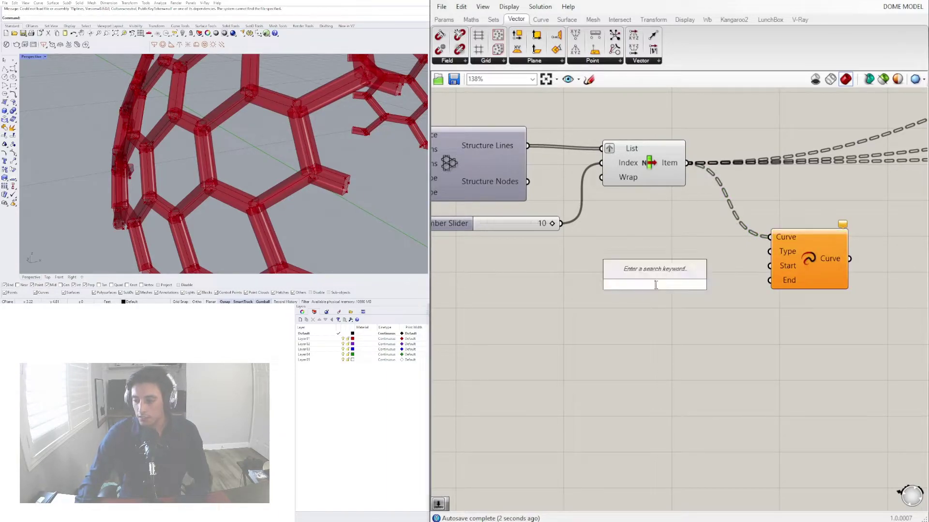
type("1.500")
key("Return")
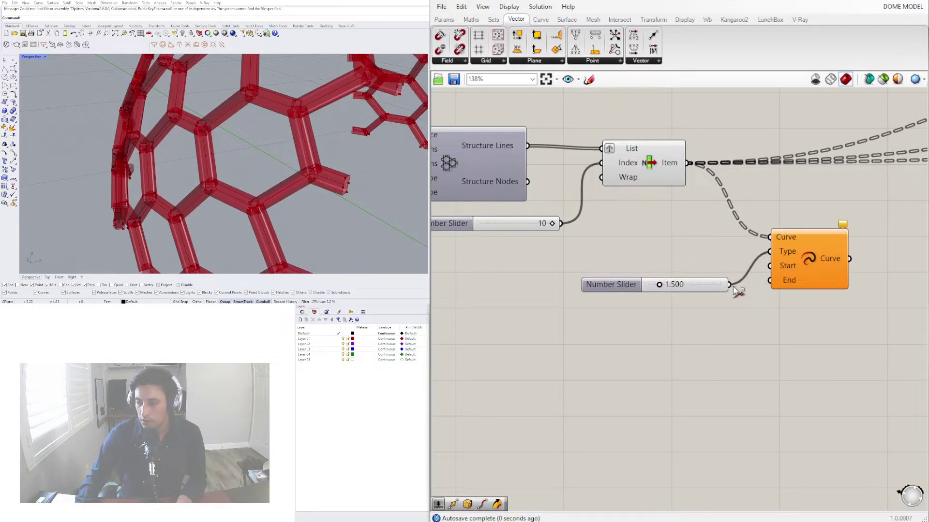
left_click_drag(731, 286, 775, 286)
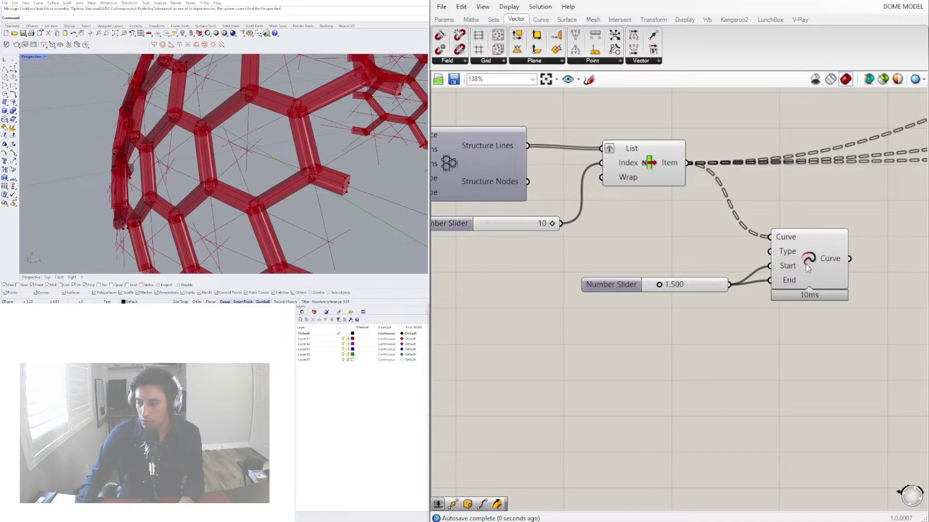
left_click(778, 287)
Lower the extension slider to 0.165 while viewing the hexagon joints up close
scroll(212, 163, "down", 8)
right_click_drag(211, 163, 256, 160)
scroll(256, 160, "up", 10)
scroll(658, 279, "up", 5)
left_click_drag(649, 290, 625, 296)
scroll(726, 266, "down", 10)
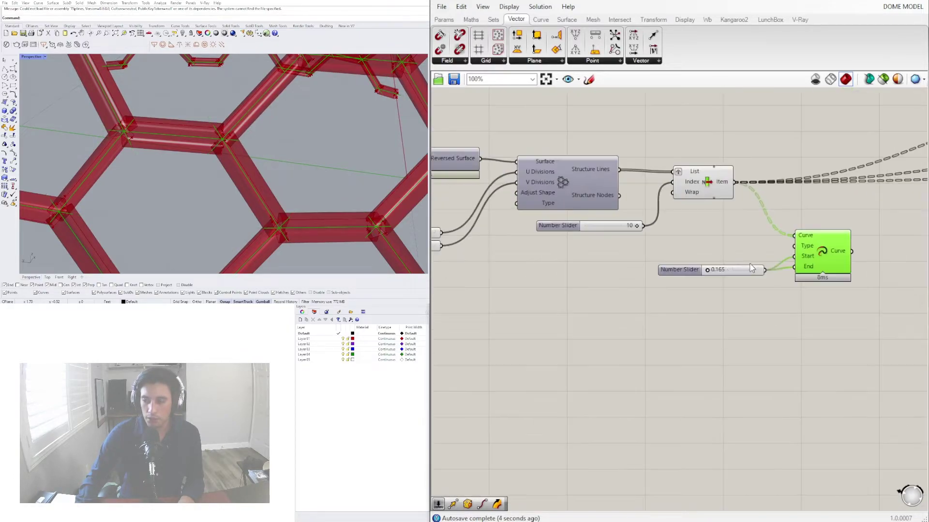
Trace the three wires leaving List Item's output and identify the components they feed, up to Sweep1
right_click_drag(755, 206, 669, 237)
scroll(669, 236, "up", 3)
right_click_drag(617, 273, 836, 274)
left_click_drag(835, 265, 826, 217)
right_click_drag(926, 229, 785, 227)
scroll(847, 228, "down", 3)
right_click_drag(872, 229, 687, 218)
scroll(757, 231, "up", 3)
left_click(760, 190)
left_click(818, 218, "shift")
scroll(687, 218, "down", 2)
right_click_drag(817, 237, 710, 246)
scroll(840, 211, "up", 3)
right_click_drag(840, 211, 689, 221)
scroll(688, 221, "down", 2)
right_click_drag(802, 228, 665, 238)
left_click(913, 216)
scroll(885, 213, "down", 6)
right_click_drag(599, 211, 789, 199)
scroll(757, 213, "up", 11)
right_click_drag(709, 316, 702, 265)
scroll(722, 284, "down", 2)
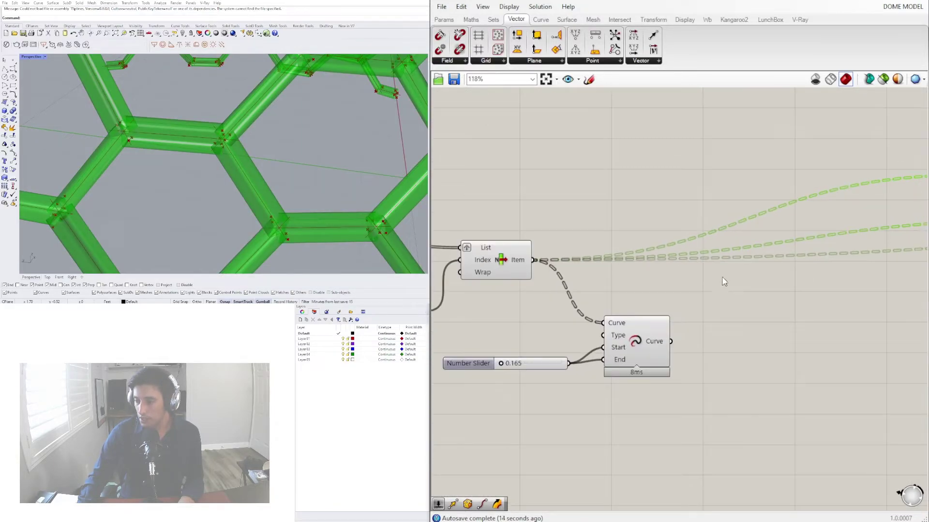
right_click_drag(789, 222, 730, 227)
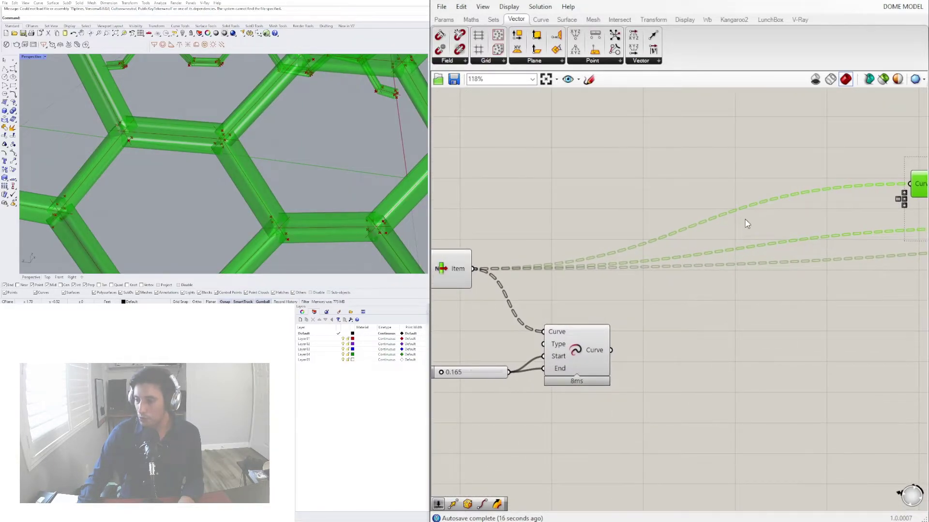
Insert a relay on each of the three wires running from List Item to the profile and sweep components
left_click(761, 207)
double_click(760, 203)
double_click(791, 240)
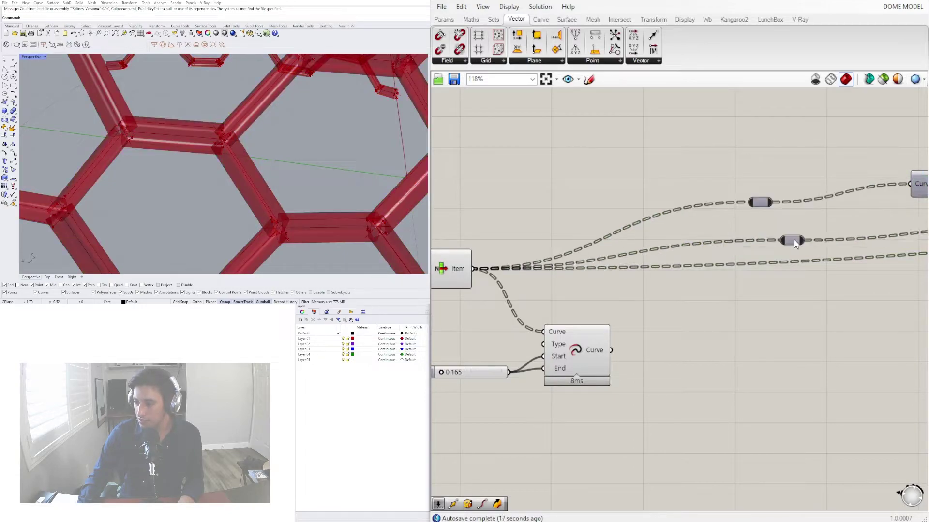
double_click(817, 261)
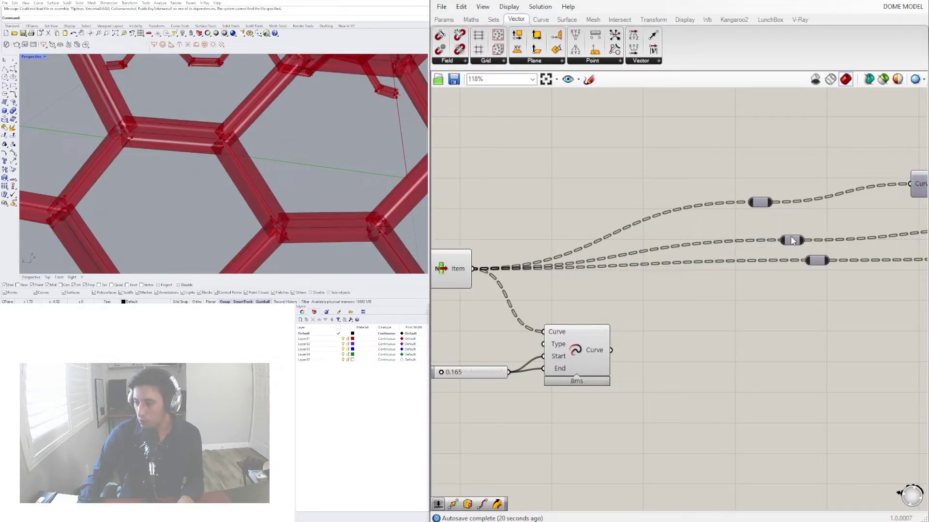
Feed the lower two relays from the first relay and replace that relay's source with Extend Curve's output
left_click_drag(782, 241, 816, 260)
scroll(526, 261, "down", 2)
left_click(697, 219)
left_click_drag(571, 319, 576, 295)
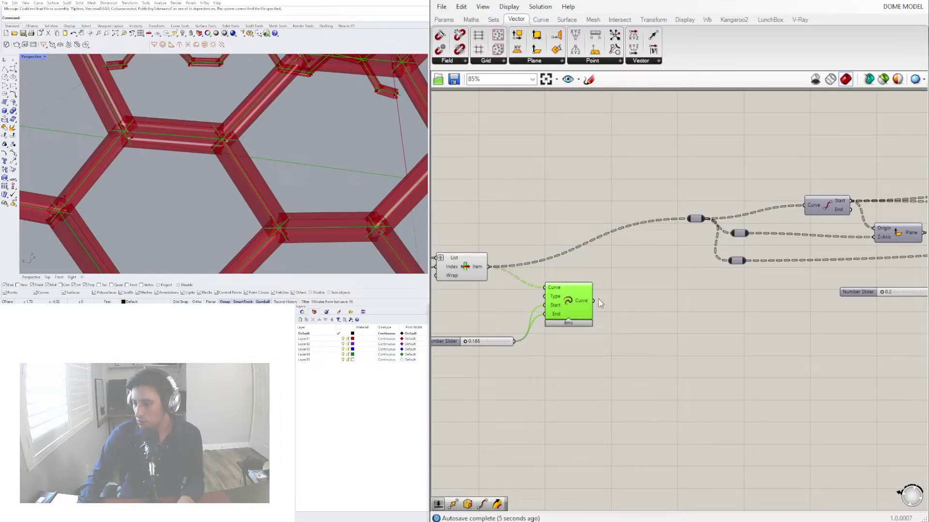
left_click_drag(643, 249, 685, 221)
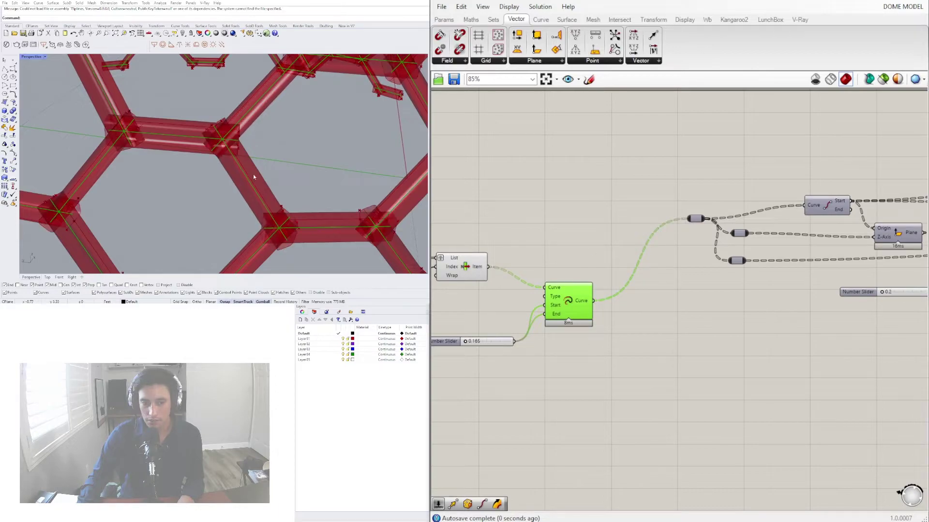
Try an extension value of 0.220 on the slider feeding Extend Curve
scroll(568, 328, "up", 6)
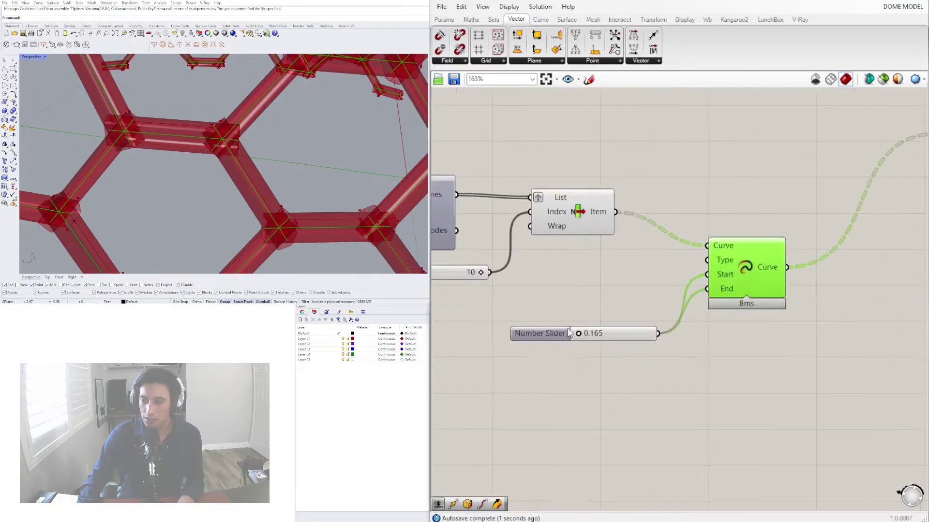
mouse_move(587, 338)
left_mouse_down()
mouse_move(619, 341)
mouse_move(598, 339)
left_mouse_up()
scroll(257, 190, "down", 5)
scroll(607, 333, "up", 3)
left_click_drag(595, 341, 579, 341)
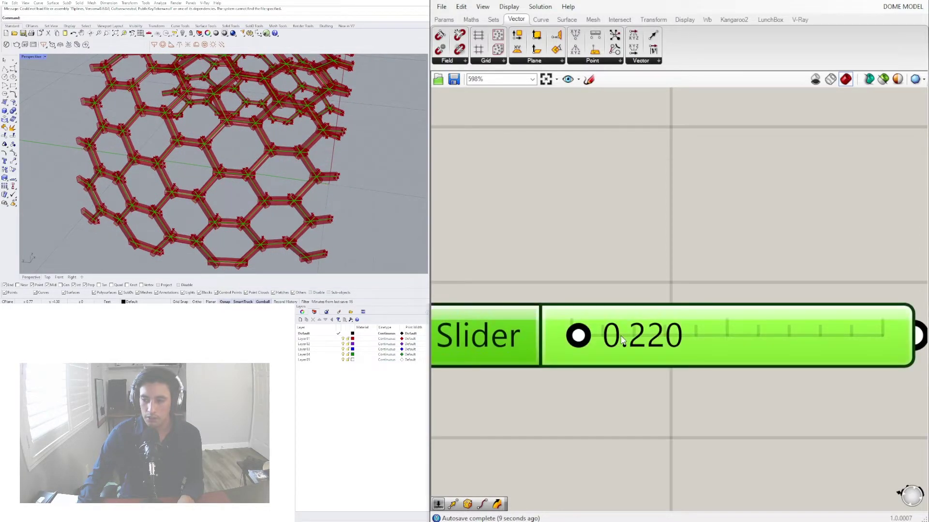
Set the extension slider to 0.1 and check the member joints across the dome
double_click(610, 326)
type(".1")
key("Return")
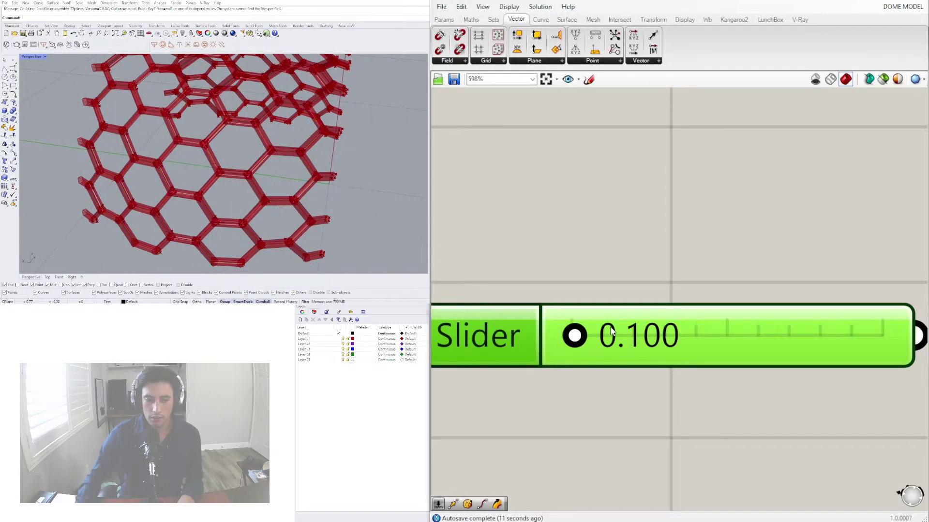
scroll(219, 105, "down", 5)
right_click_drag(183, 120, 216, 175, "shift")
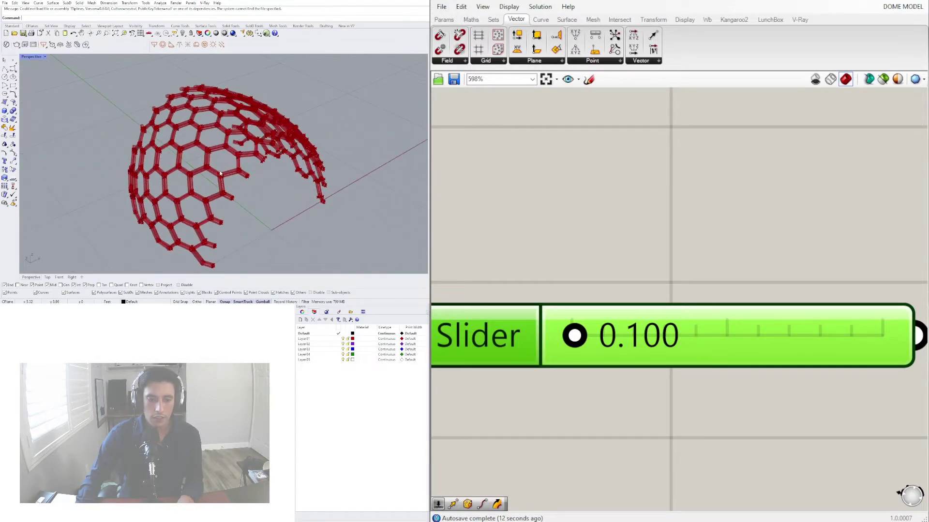
scroll(216, 175, "up", 9)
scroll(677, 278, "down", 8)
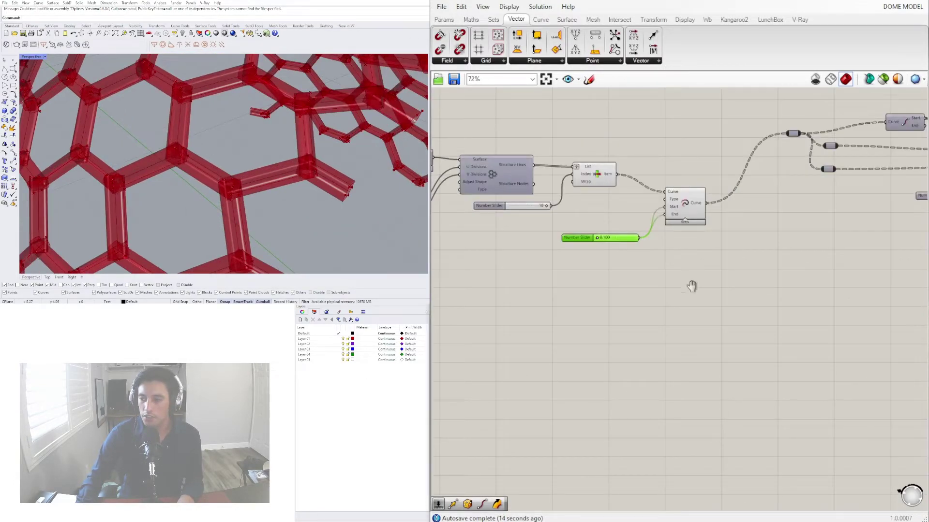
Set the slider feeding the rectangle profile's corner radius to 0.000
scroll(563, 241, "down", 4)
right_click_drag(871, 273, 689, 291)
scroll(680, 288, "up", 6)
scroll(631, 271, "down", 1)
right_click_drag(782, 286, 435, 360)
scroll(742, 311, "up", 6)
scroll(740, 310, "up", 2)
left_click_drag(718, 336, 675, 336)
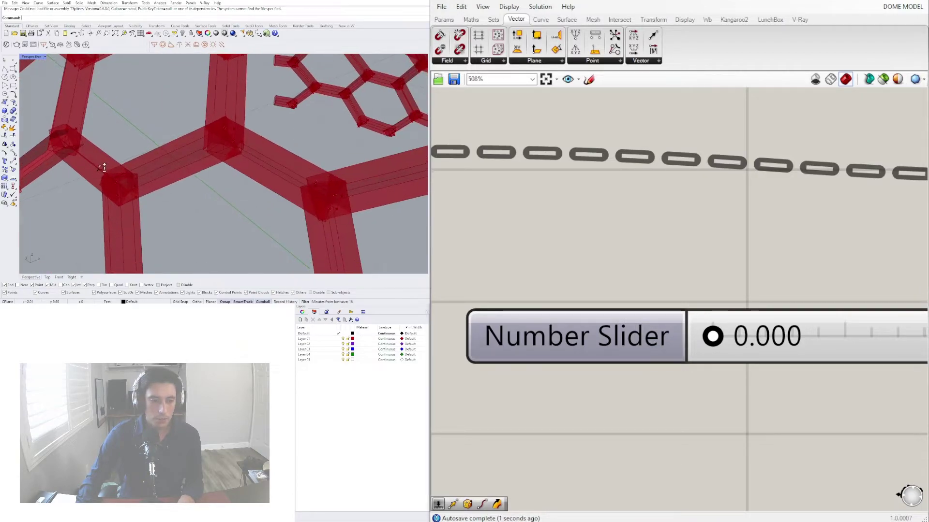
Examine the sharp-cornered members at the joints up close and across the dome, and look over the component chain
scroll(104, 174, "up", 3)
scroll(121, 186, "down", 10)
right_click_drag(121, 185, 299, 147)
scroll(677, 181, "down", 8)
scroll(714, 202, "down", 4)
right_click_drag(714, 203, 781, 272)
scroll(763, 267, "down", 2)
scroll(643, 288, "up", 2)
right_click_drag(596, 299, 767, 254)
scroll(803, 260, "down", 5)
scroll(791, 252, "up", 2)
scroll(614, 213, "up", 5)
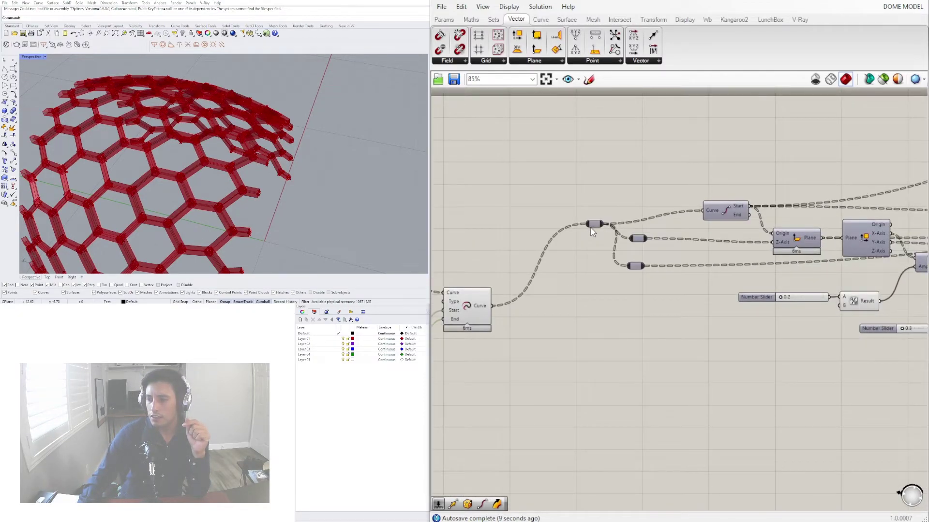
Move the first relay after Extend Curve up and further away from the two relays it feeds
left_click_drag(588, 230, 576, 172)
scroll(706, 218, "down", 6)
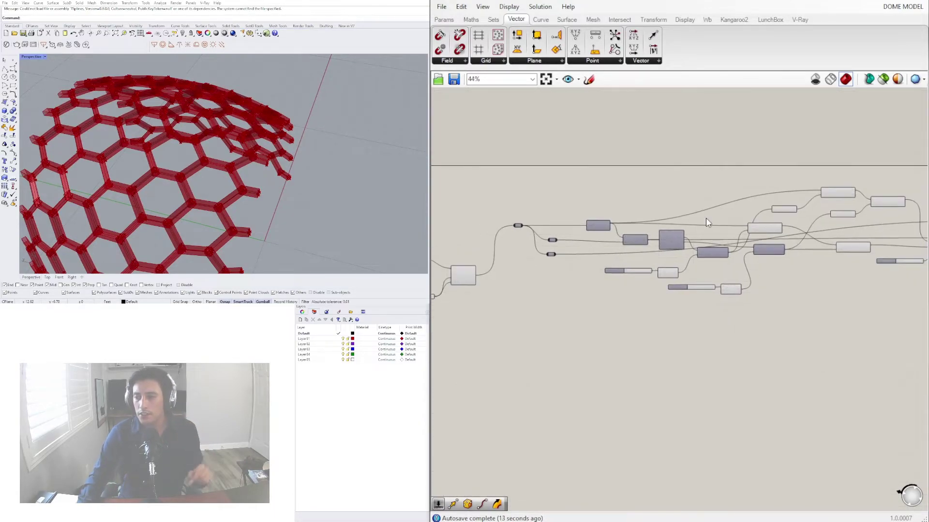
scroll(673, 258, "up", 5)
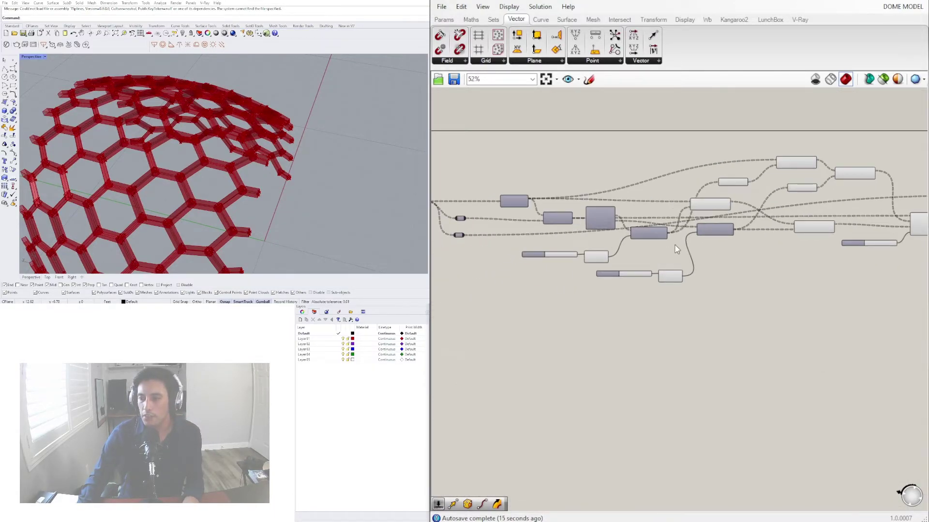
scroll(676, 259, "down", 1)
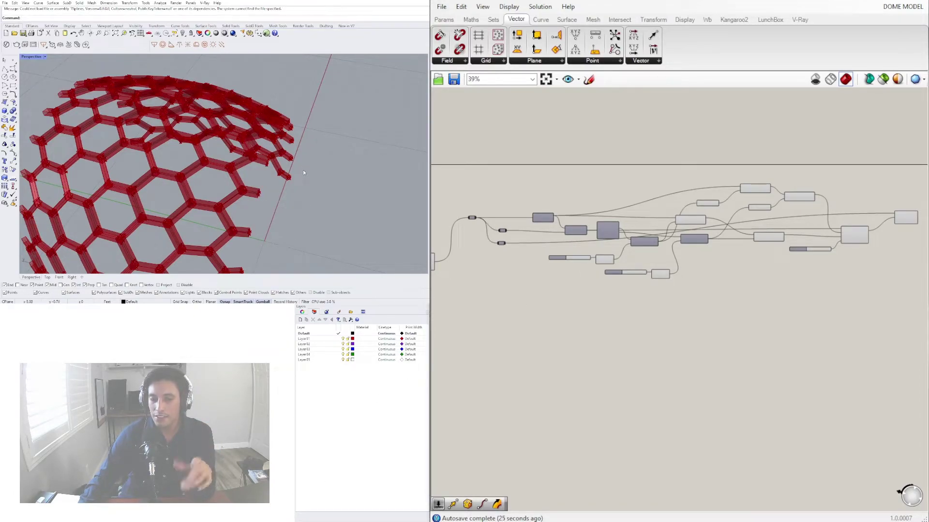
Review the rectangle profile's radius slider and inspect the swept dome from another angle
scroll(609, 273, "up", 8)
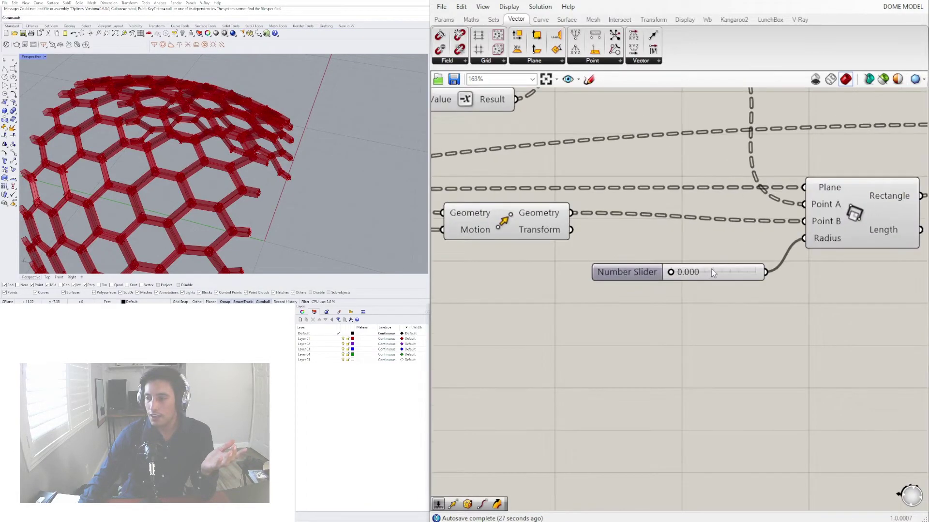
scroll(700, 281, "down", 6)
right_click_drag(358, 196, 174, 159)
scroll(208, 194, "up", 6)
scroll(213, 193, "down", 10)
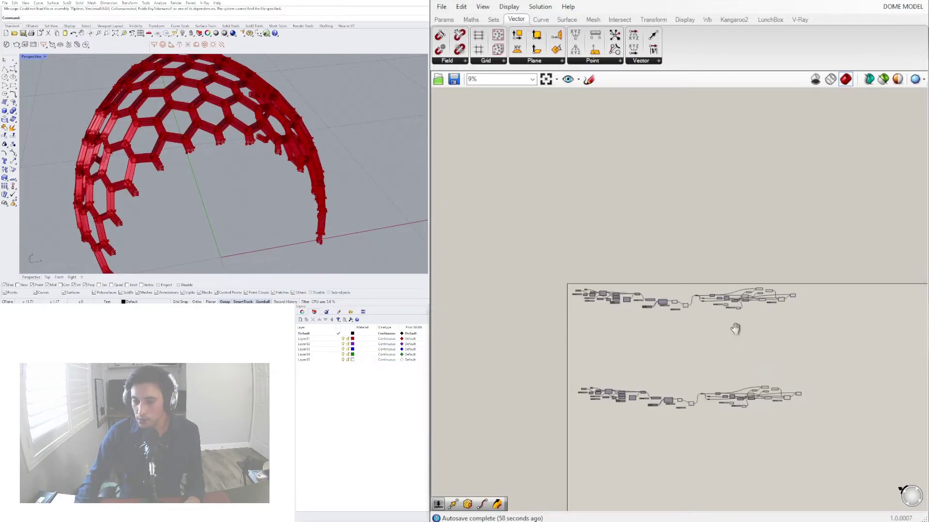
Disable all components in the lower copy of the dome definition
right_click_drag(736, 334, 717, 295)
left_click_drag(814, 411, 576, 345)
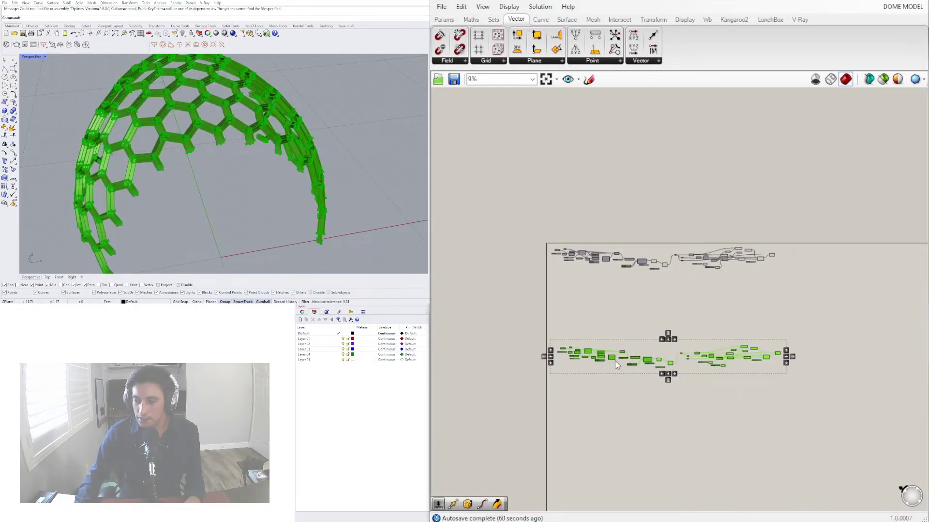
middle_click(615, 358)
left_click(667, 358)
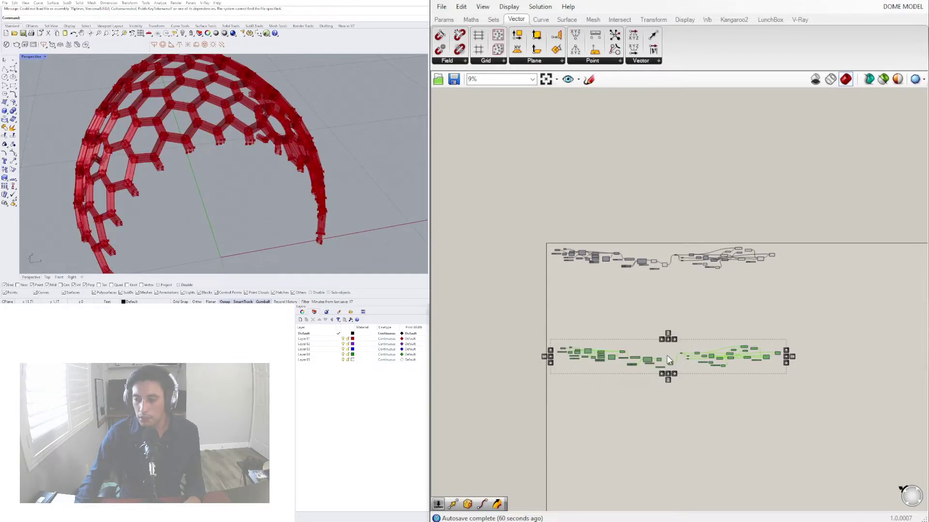
left_click(774, 341)
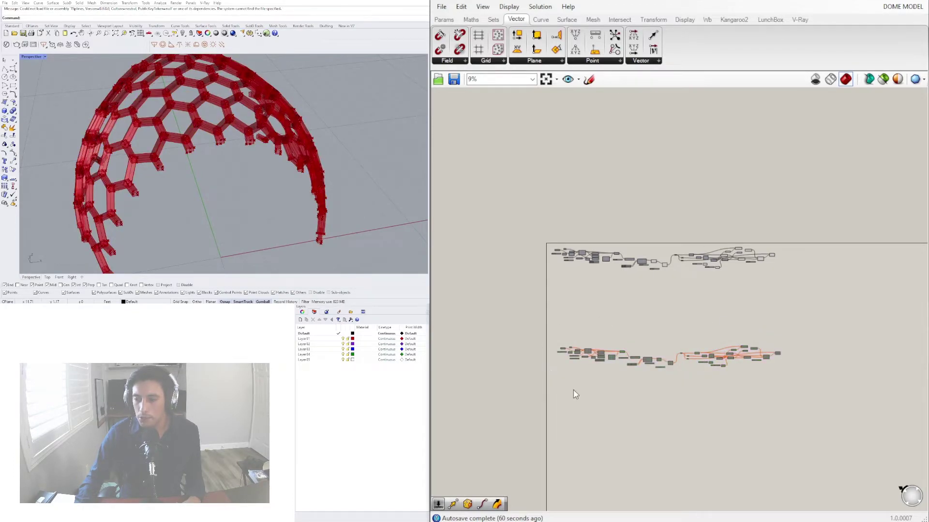
Delete the components after Plane Normal in the upper chain, from the plane deconstruction to the sweep, keeping the 0.2 slider
scroll(754, 243, "up", 10)
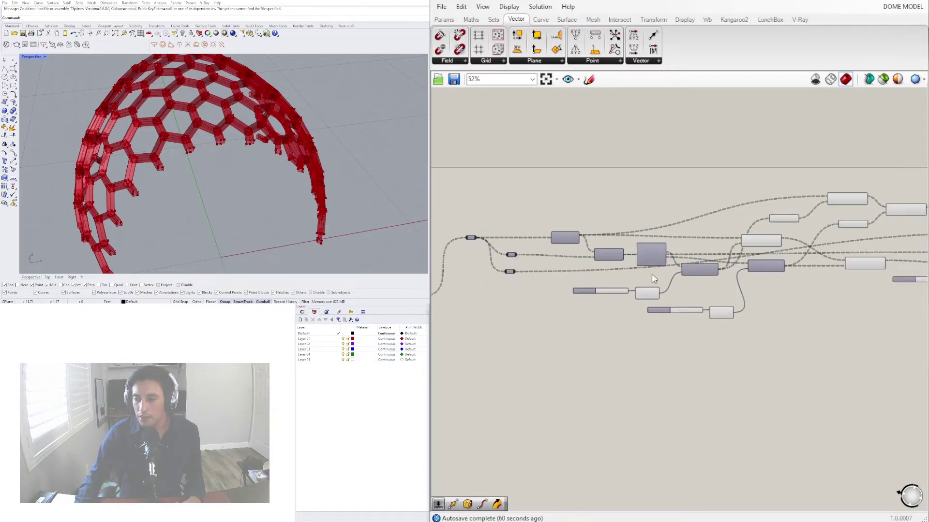
scroll(516, 234, "down", 5)
scroll(577, 236, "up", 5)
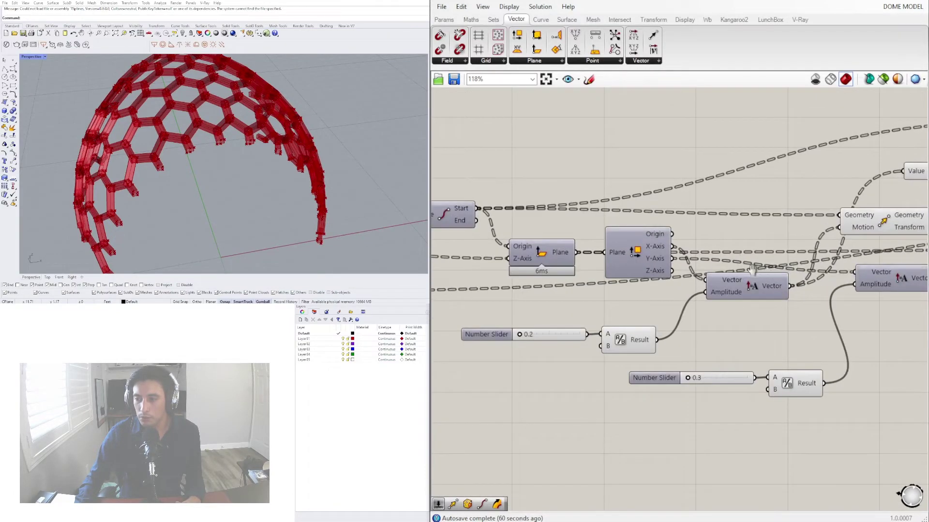
scroll(576, 233, "down", 5)
scroll(520, 247, "up", 3)
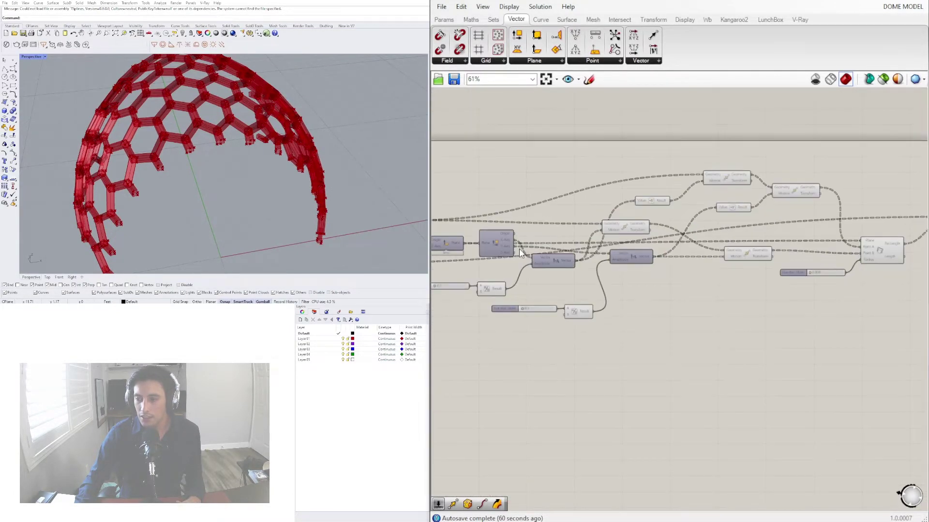
scroll(666, 253, "down", 3)
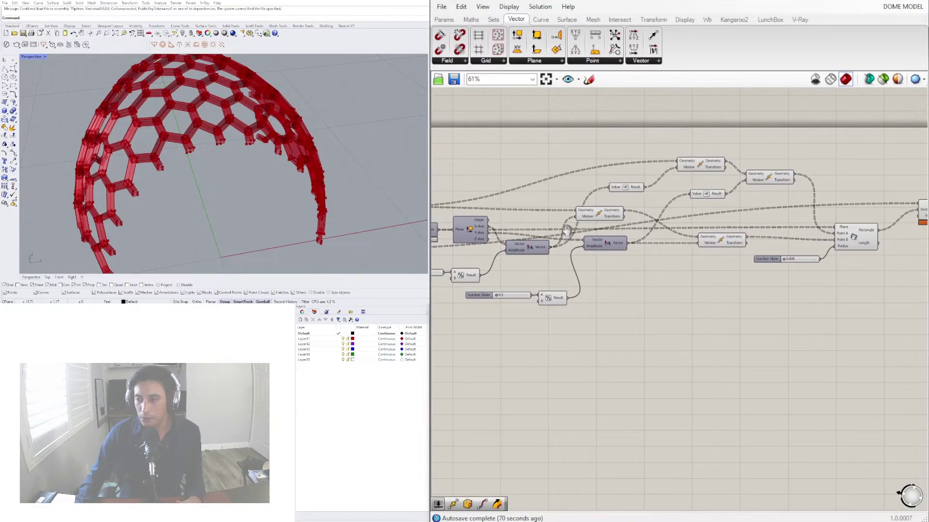
left_click_drag(846, 315, 510, 168)
scroll(487, 223, "up", 5)
right_click_drag(738, 242, 927, 244)
key("Delete")
Try previewing the planes from the Plane Normal component for all grid lines
left_click(683, 234)
right_click(682, 231)
left_click(689, 251)
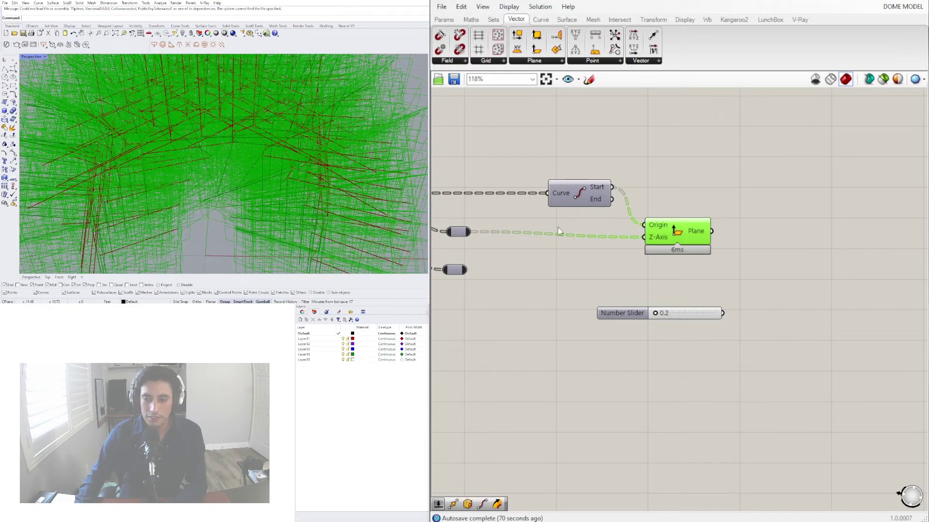
right_click(671, 229)
key("Escape")
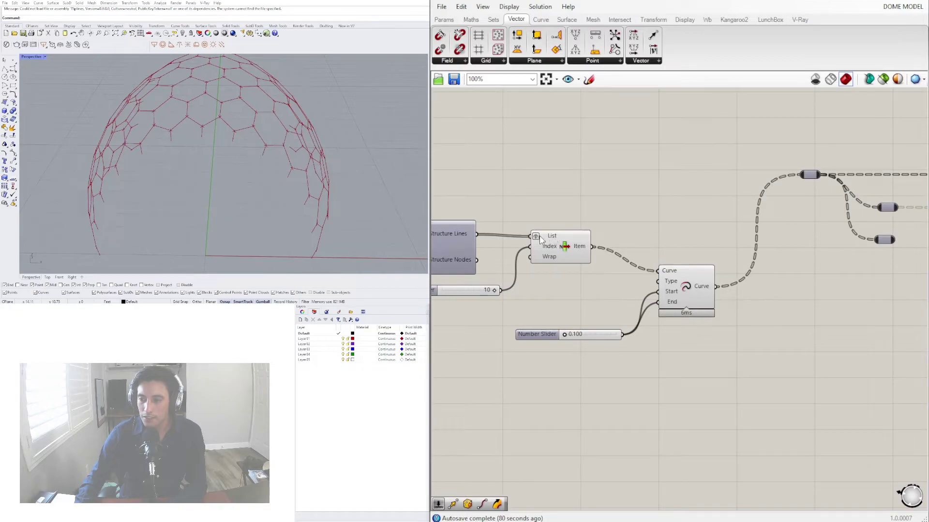
Switch List Item's List input from Graft to Flatten to isolate a single grid line
right_click(536, 237)
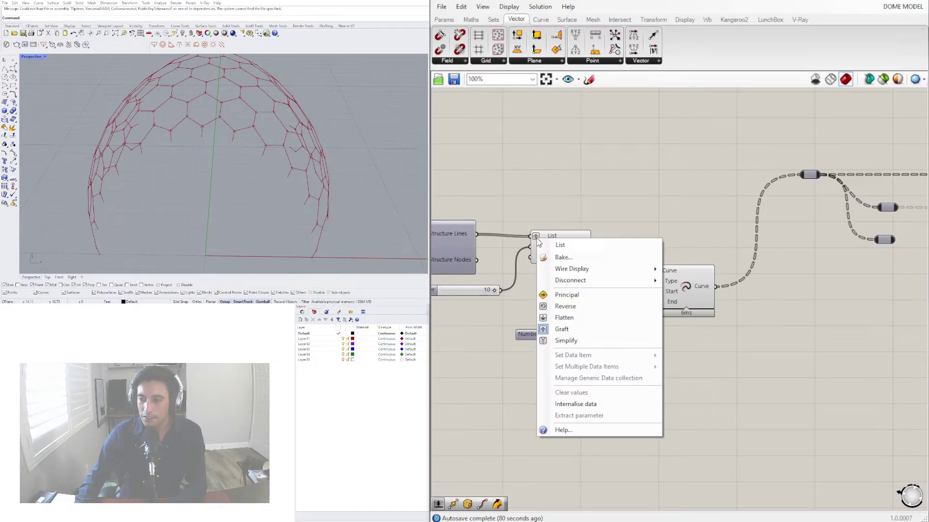
left_click(556, 322)
right_click_drag(700, 256, 574, 239)
right_click_drag(715, 235, 502, 240)
Turn on the preview of the Plane Normal component and view its plane at the line's start point
right_click(738, 199)
left_click(747, 221)
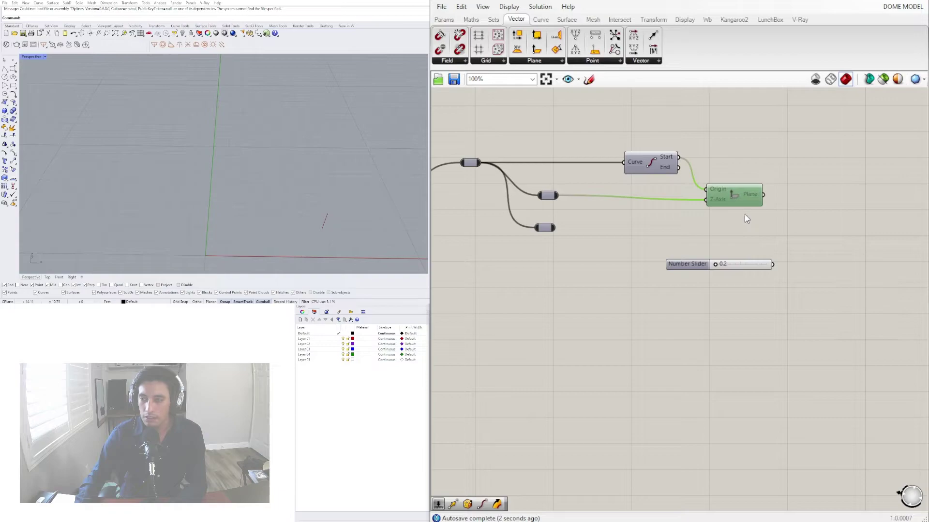
right_click(735, 206)
left_click(765, 233)
right_click(736, 192)
left_click(753, 210)
right_click_drag(336, 264, 320, 221)
left_click_drag(739, 192, 745, 191)
left_click(810, 202)
right_click_drag(809, 202, 762, 171)
double_click(801, 167)
type("POL")
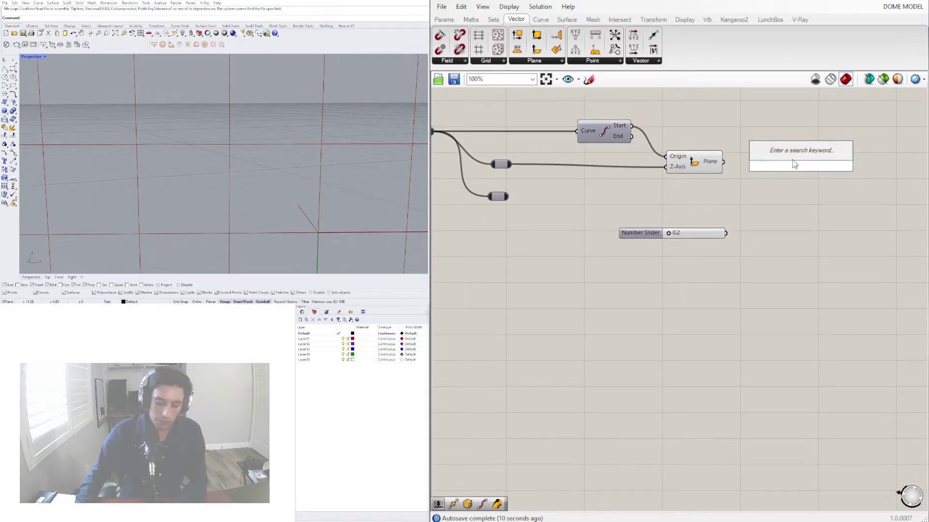
key("Escape")
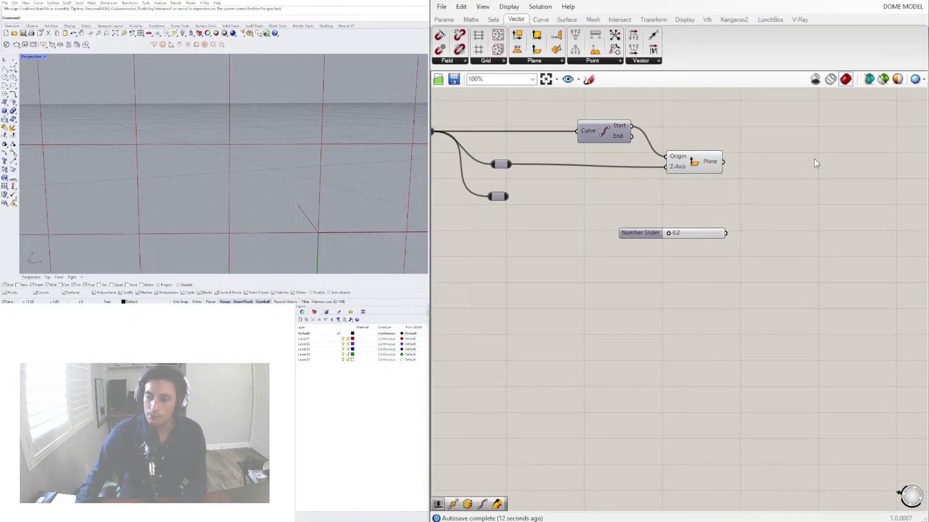
Add a Circle component on the Plane Normal output and use the 0.2 slider as its radius
double_click(815, 159)
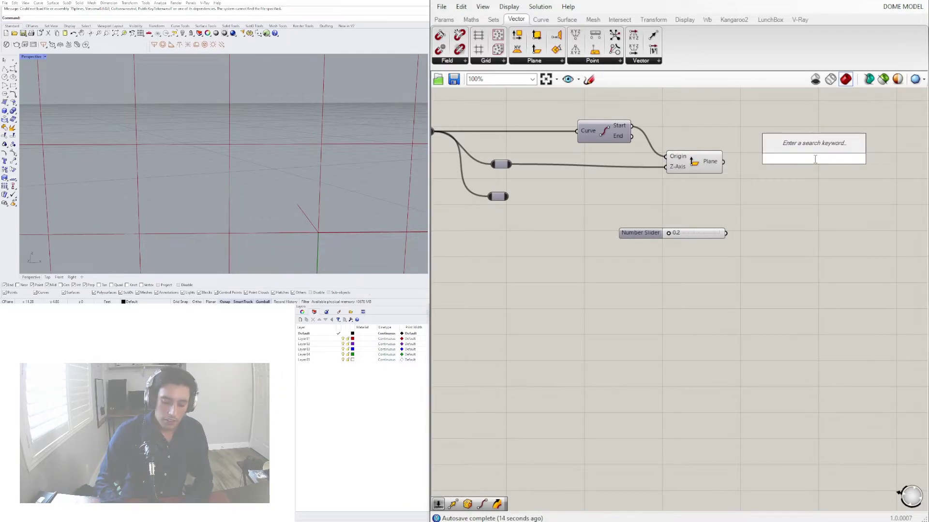
type("CIR")
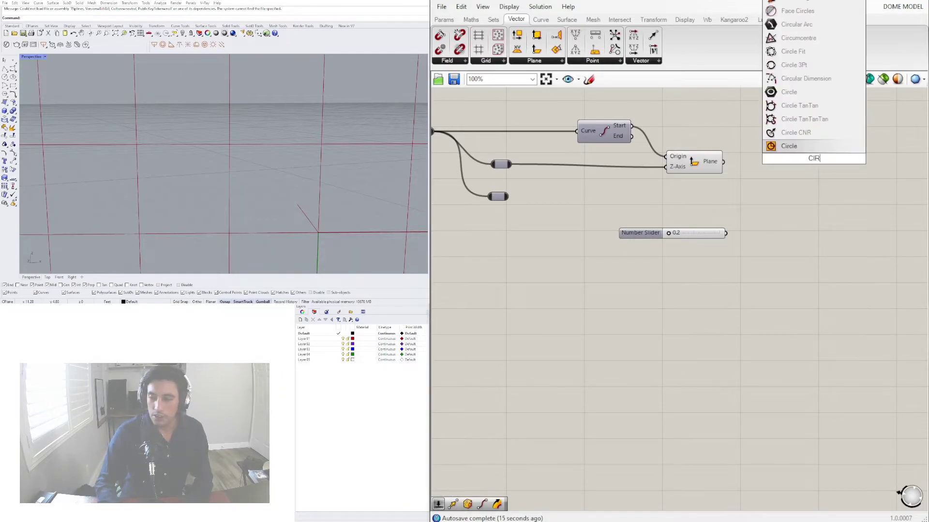
left_click(789, 146)
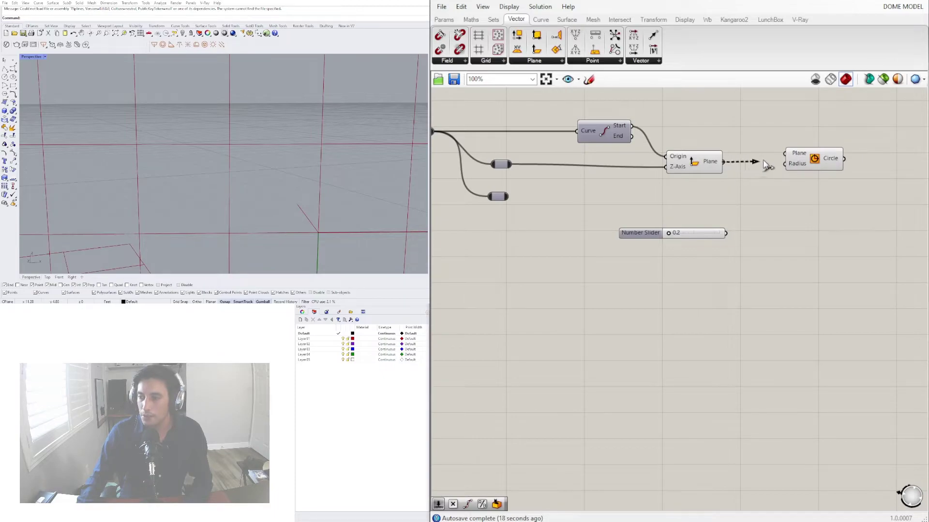
left_click_drag(792, 154, 792, 194)
scroll(747, 189, "up", 1)
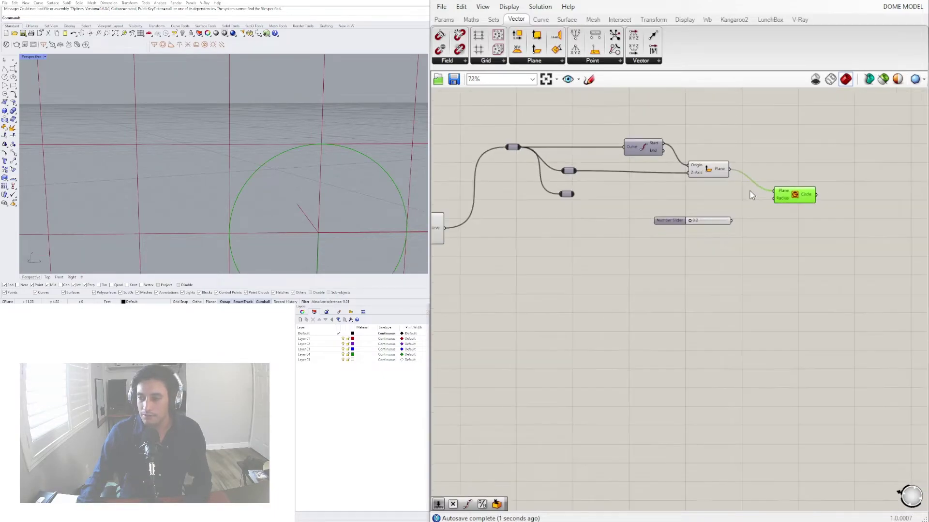
left_click_drag(691, 233, 758, 180)
left_click_drag(567, 227, 537, 220)
left_click(746, 185)
right_click_drag(747, 188, 584, 226)
Add a Divide Curve component and feed it the circle as its curve
double_click(743, 205)
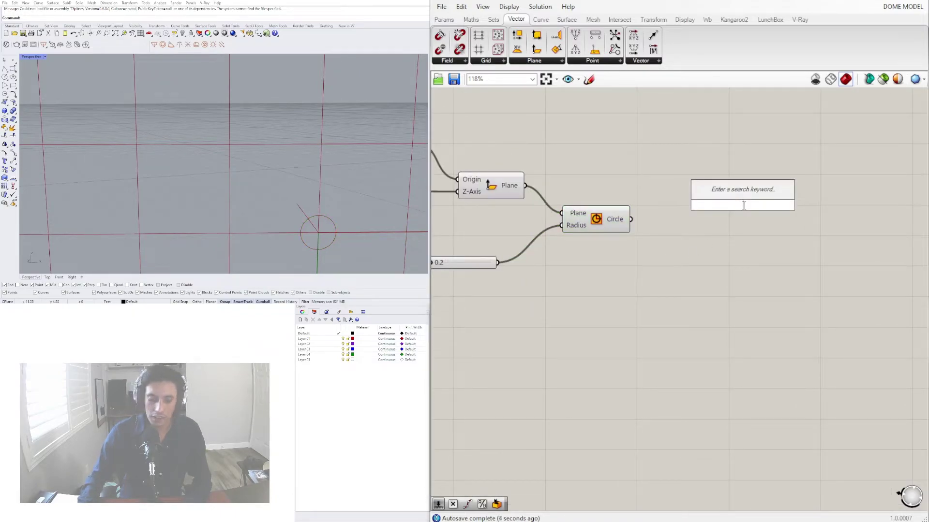
type("DIV")
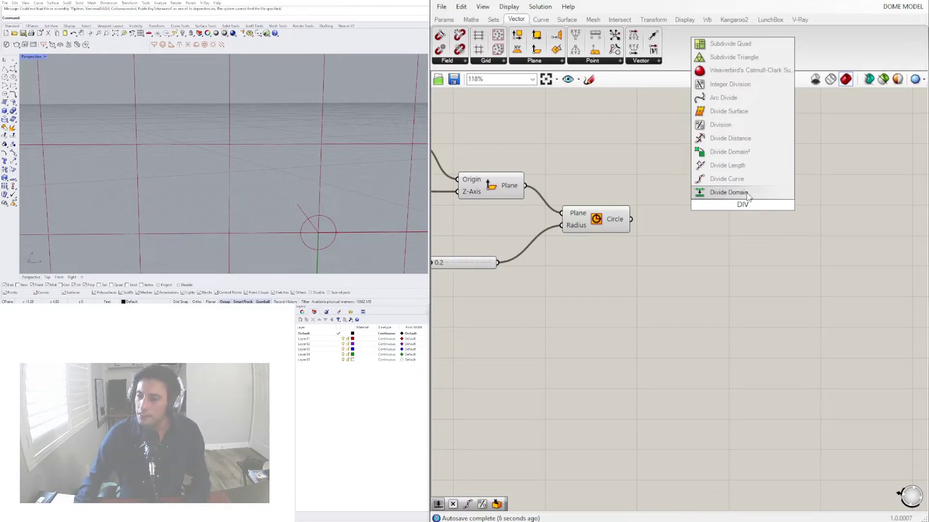
left_click(733, 179)
left_click(602, 220)
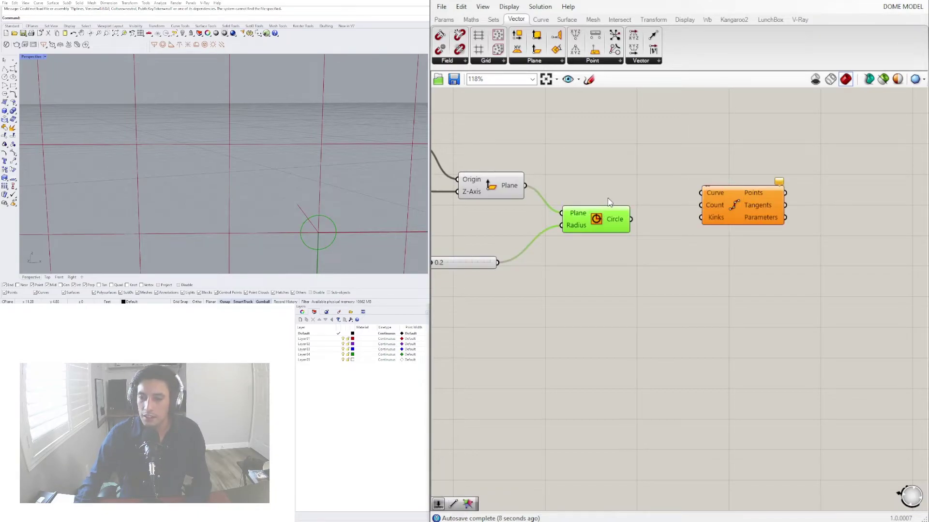
left_click_drag(696, 195, 721, 267)
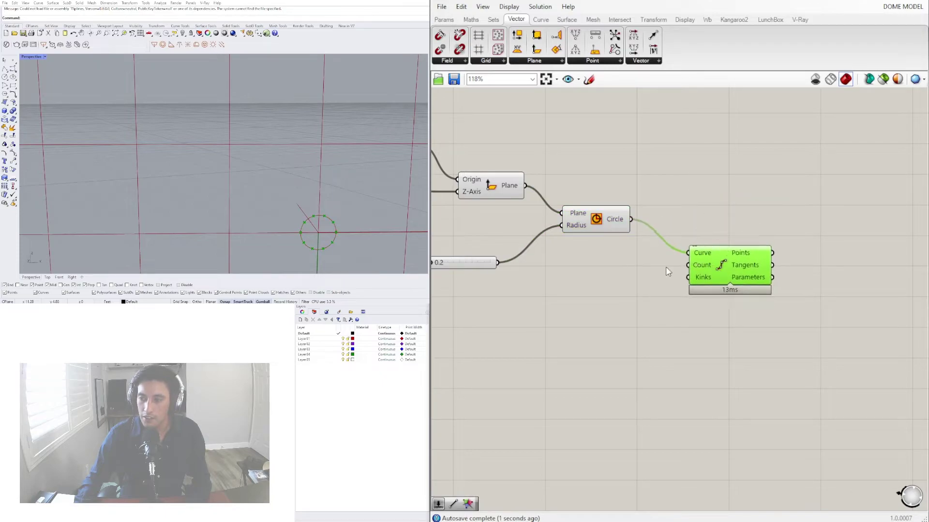
Create an integer slider from 2 to 9, connect it to Divide Curve's Count and set it to 3
double_click(615, 270)
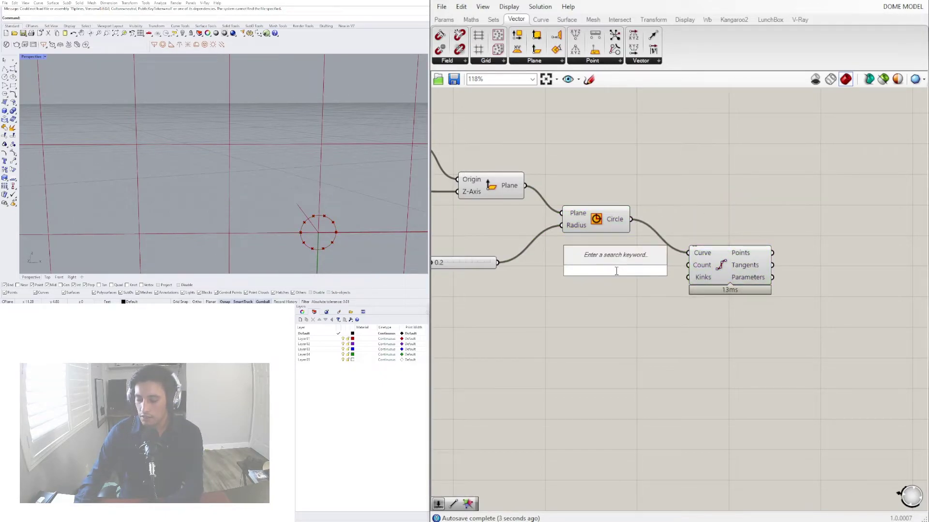
type("2<9")
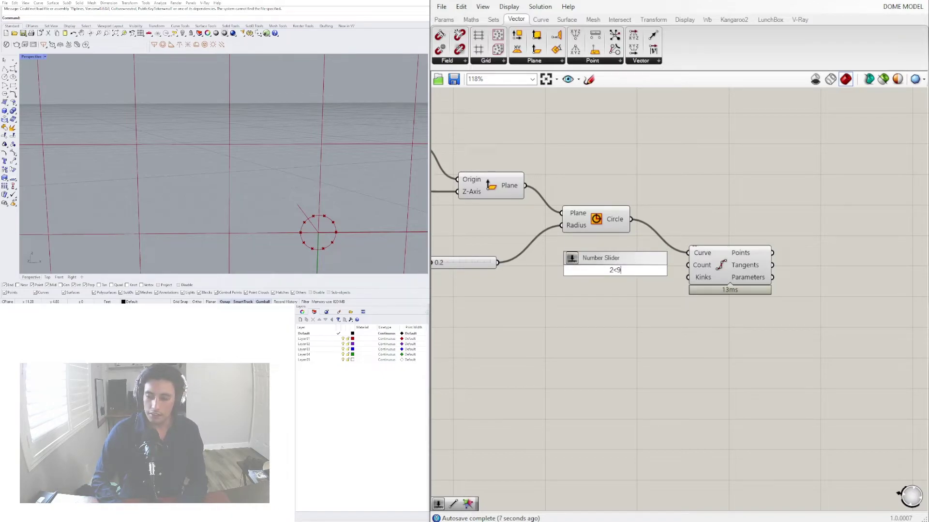
key("Return")
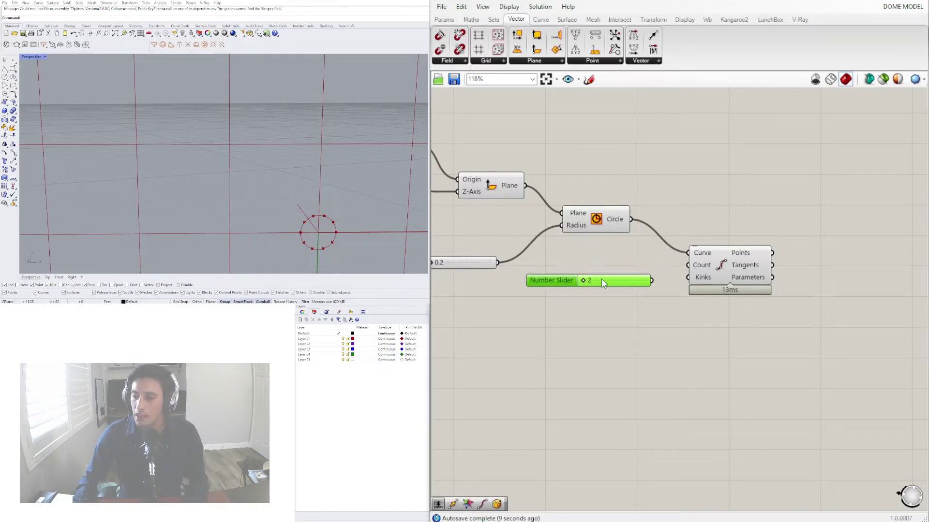
left_click_drag(684, 270, 688, 265)
scroll(604, 282, "up", 3)
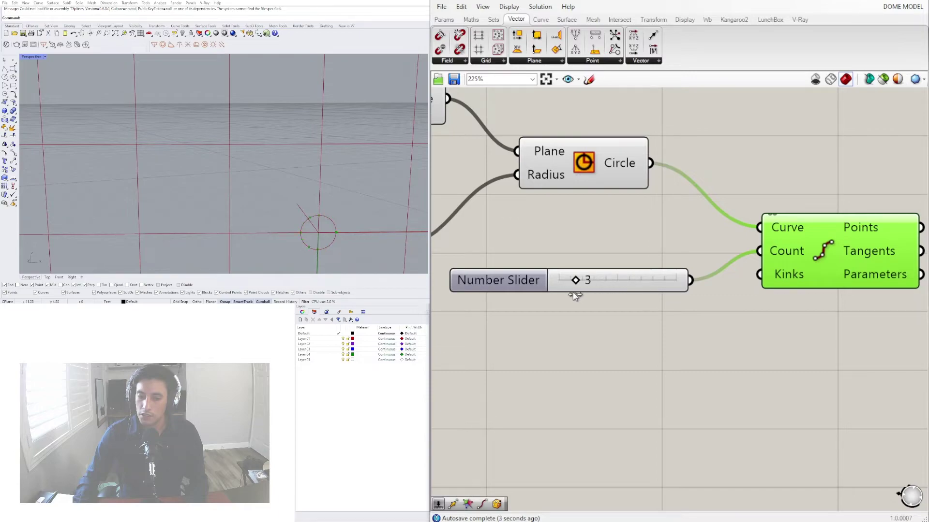
scroll(575, 295, "down", 2)
Add a PolyLine component through the division points and set its Closed input to True
right_click_drag(782, 287, 712, 286)
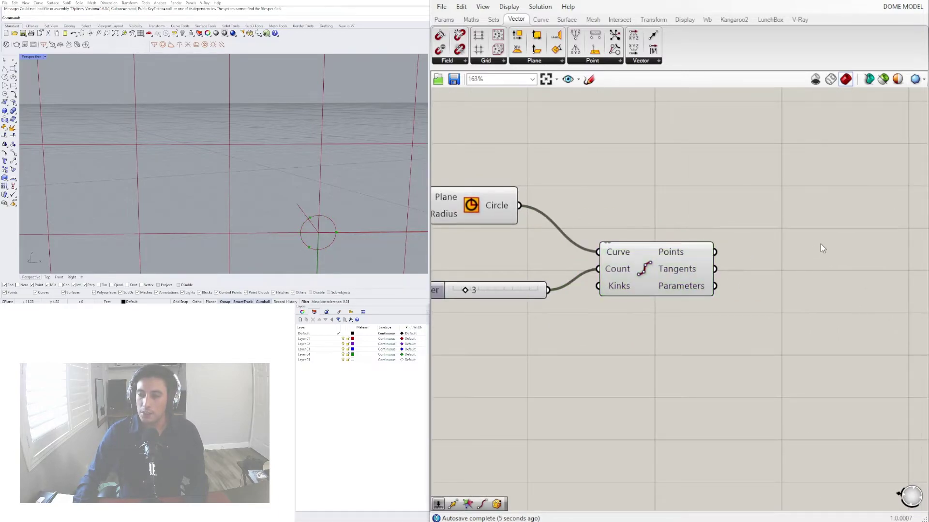
double_click(821, 244)
type("POL")
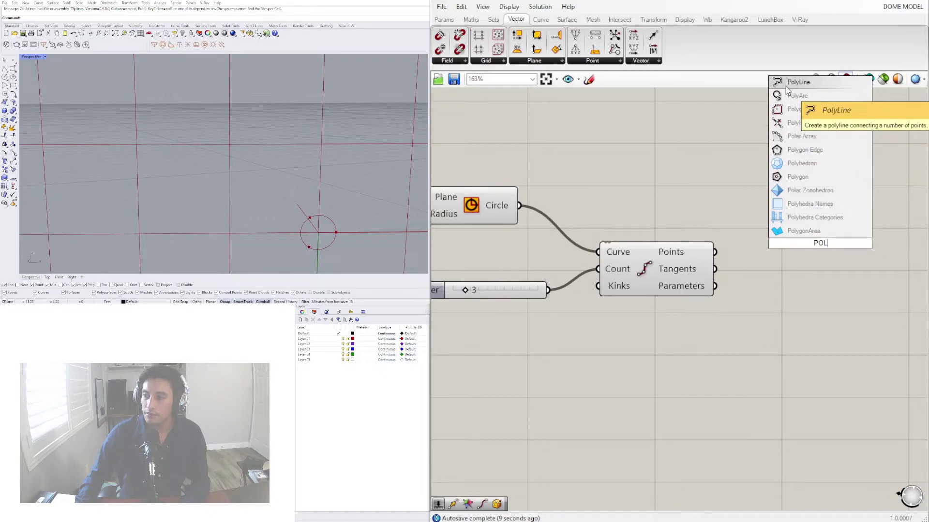
left_click(798, 82)
left_click_drag(768, 225, 768, 228)
left_click_drag(796, 245, 789, 317)
right_click(769, 327)
mouse_move(847, 425)
left_click(899, 439)
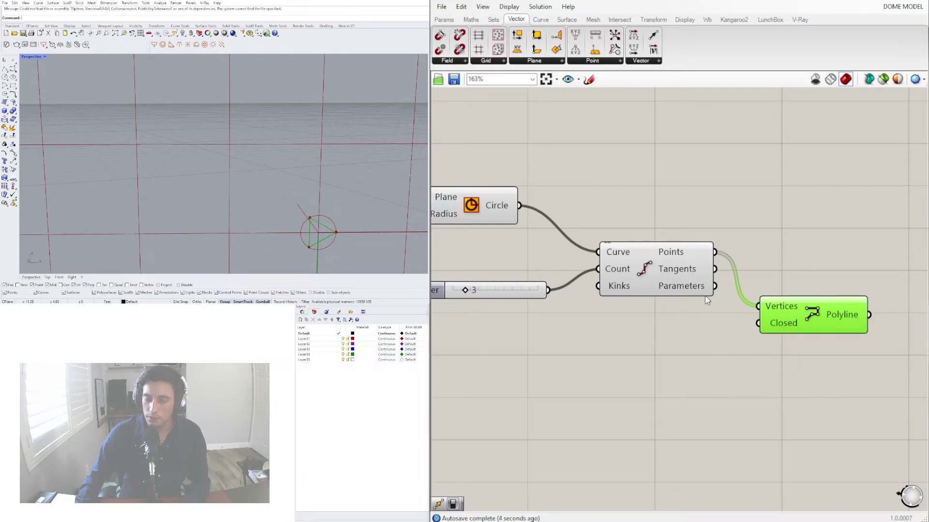
Set the Divide Curve count slider to 4
scroll(564, 286, "up", 4)
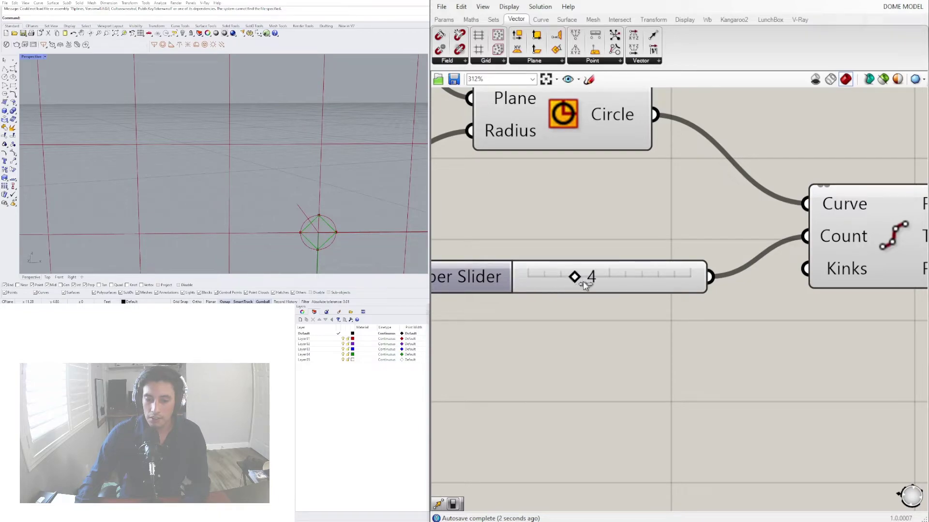
left_click_drag(621, 285, 521, 296)
scroll(575, 297, "down", 6)
Add an Extrude Along component and arrange it beside the repositioned PolyLine component
right_click_drag(725, 306, 771, 283)
double_click(849, 198)
type("EXTRUDE")
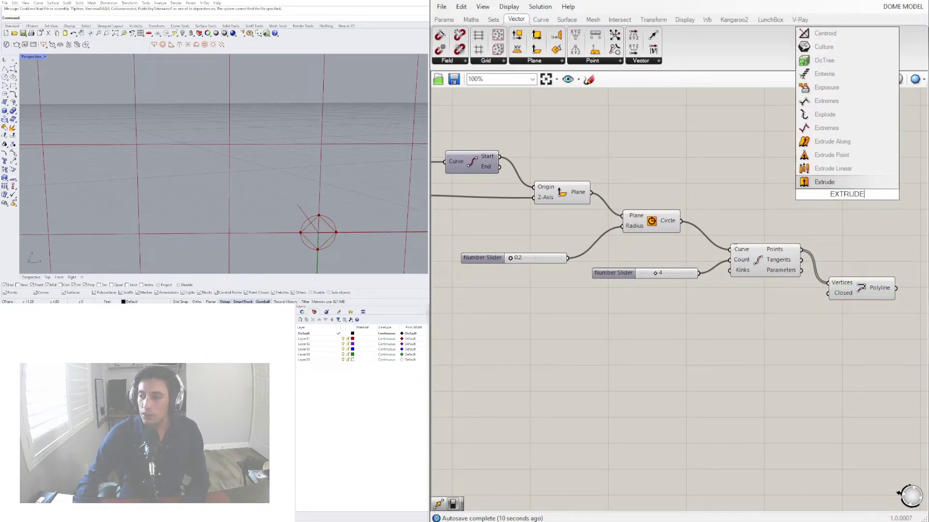
left_click(832, 141)
right_click_drag(837, 201, 811, 218)
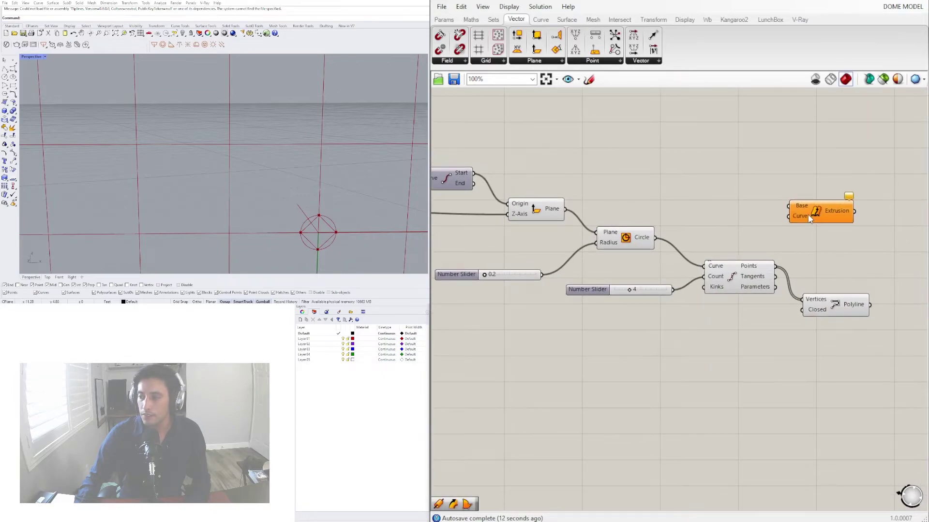
left_click_drag(811, 218, 859, 211)
left_click_drag(847, 304, 848, 261)
right_click_drag(879, 208, 768, 210)
left_click_drag(768, 210, 818, 216)
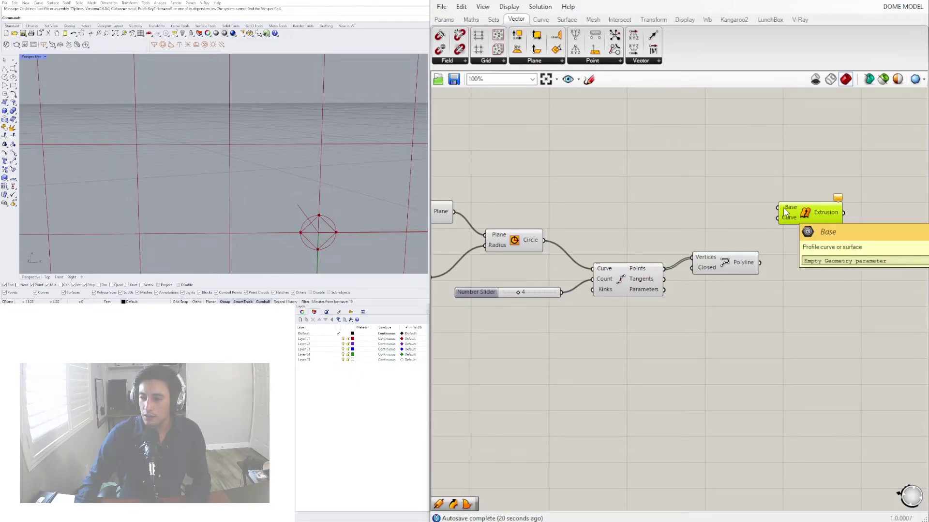
Try feeding the Extend Curve output to Extrude Along's Base input and the polyline to its Curve input
left_click(748, 266)
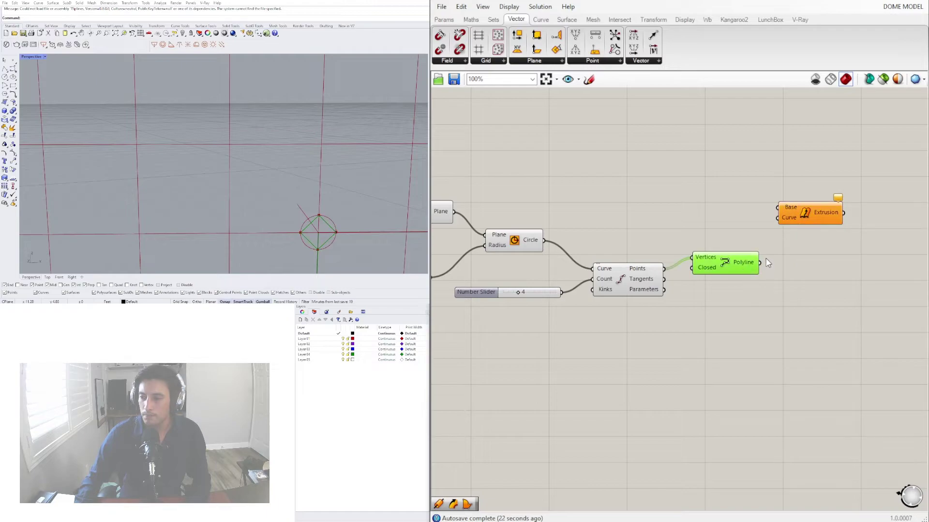
left_click_drag(782, 226, 780, 225)
right_click_drag(690, 239, 854, 207)
scroll(591, 199, "down", 1)
scroll(593, 204, "down", 2)
right_click_drag(593, 203, 770, 206)
scroll(575, 179, "up", 2)
right_click_drag(532, 268, 660, 251)
left_click(656, 248)
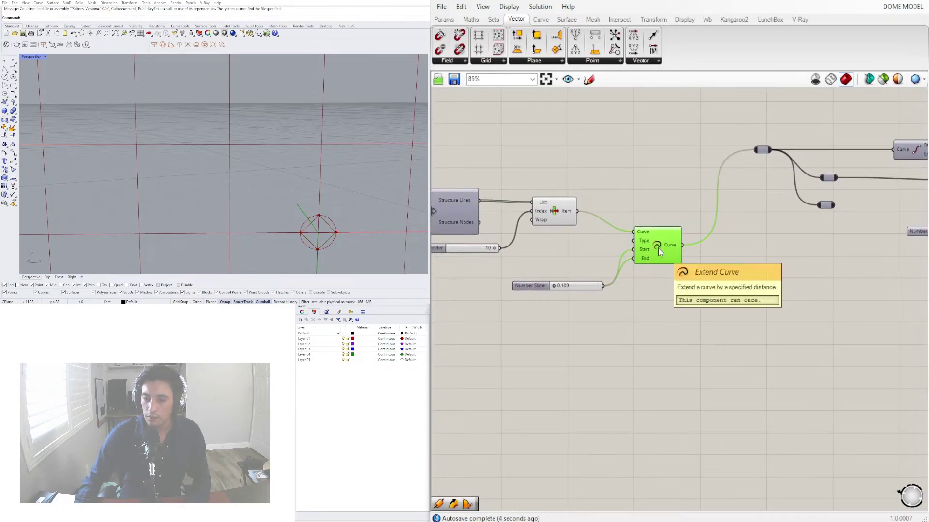
scroll(684, 233, "down", 5)
left_click_drag(680, 246, 698, 215)
scroll(698, 215, "up", 4)
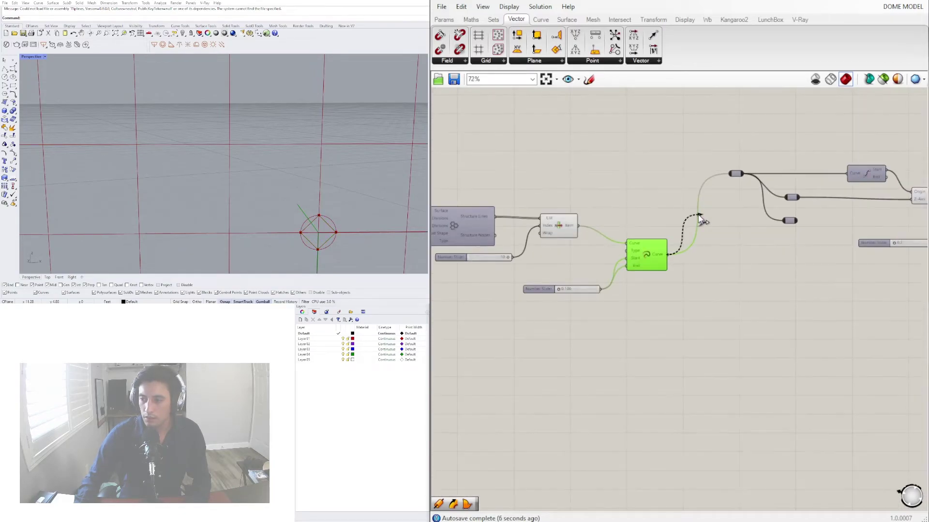
scroll(583, 228, "down", 6)
left_click_drag(607, 231, 719, 196)
scroll(715, 222, "up", 8)
left_click(755, 204)
right_click_drag(310, 116, 426, 227)
scroll(769, 205, "up", 2)
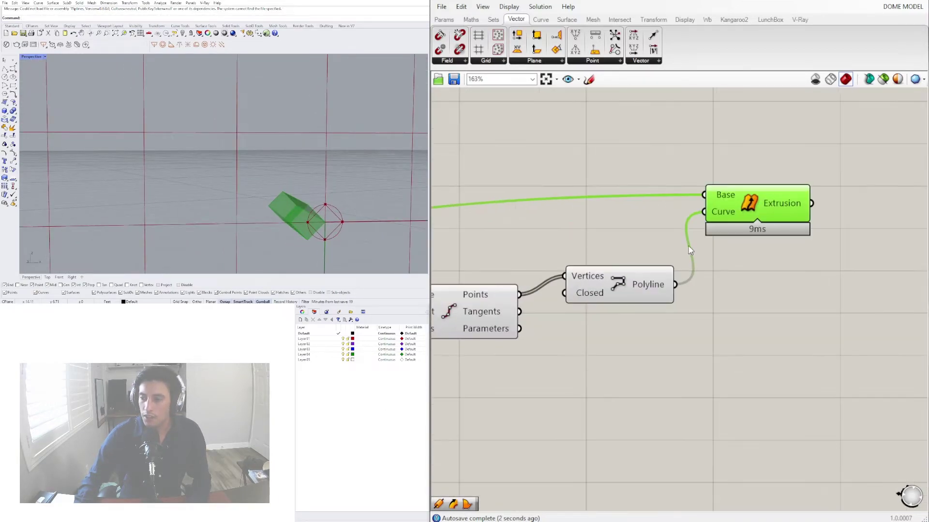
Insert a relay on the polyline's wire, connect it to Extrude Along's Base and disconnect it from the Curve input
left_click_drag(787, 215, 847, 211)
double_click(772, 271)
right_click_drag(861, 256, 597, 269)
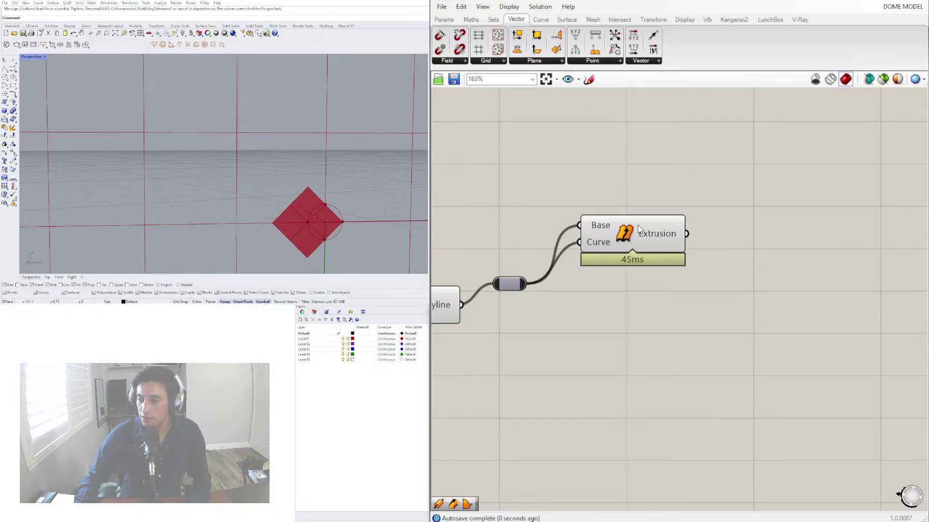
left_click_drag(641, 227, 749, 214)
scroll(677, 250, "down", 1)
left_click_drag(663, 240, 550, 276, "ctrl")
Connect the unused relay carrying the extended curve to Extrude Along's Curve input
scroll(559, 279, "down", 6)
right_click_drag(490, 324, 729, 262)
scroll(535, 203, "up", 5)
right_click_drag(531, 247, 679, 230)
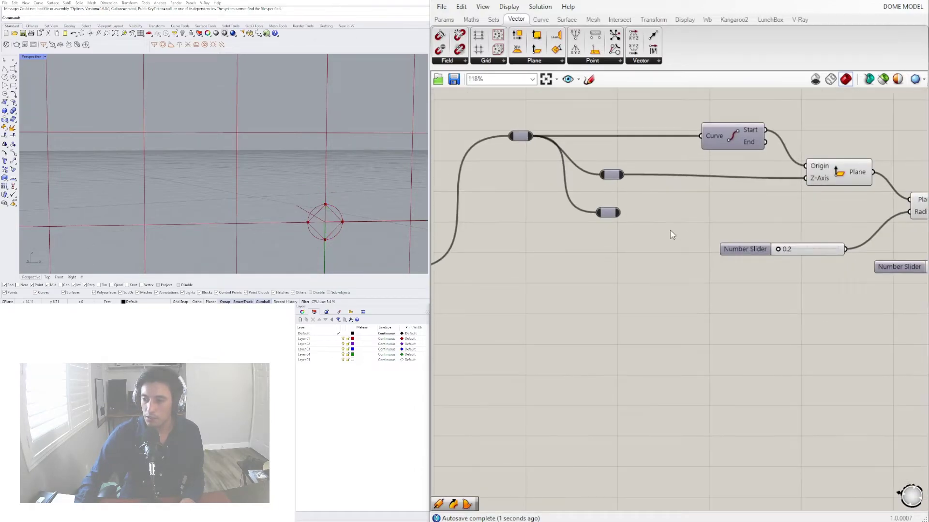
right_click_drag(491, 240, 715, 234)
scroll(596, 271, "down", 5)
left_click_drag(595, 271, 665, 253)
scroll(660, 254, "up", 3)
right_click_drag(712, 246, 635, 251)
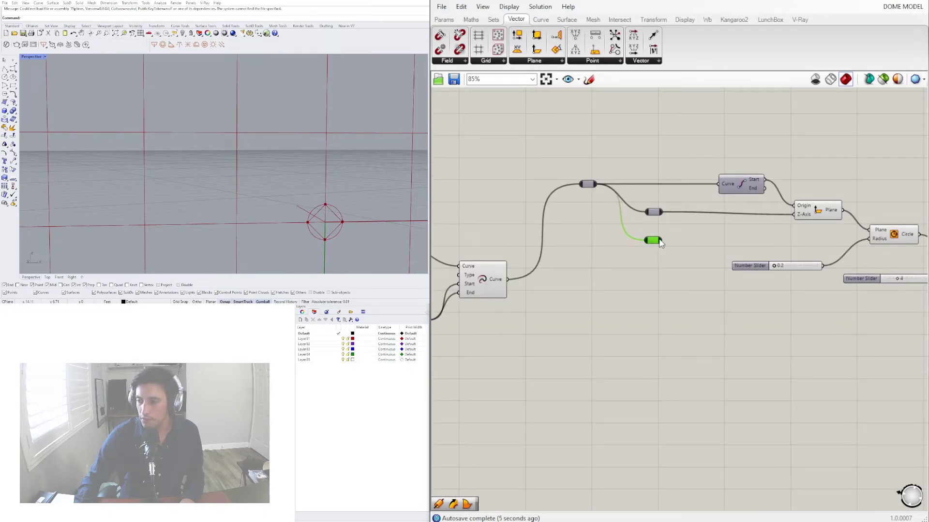
scroll(673, 242, "down", 6)
left_click_drag(663, 240, 844, 252)
scroll(860, 226, "up", 8)
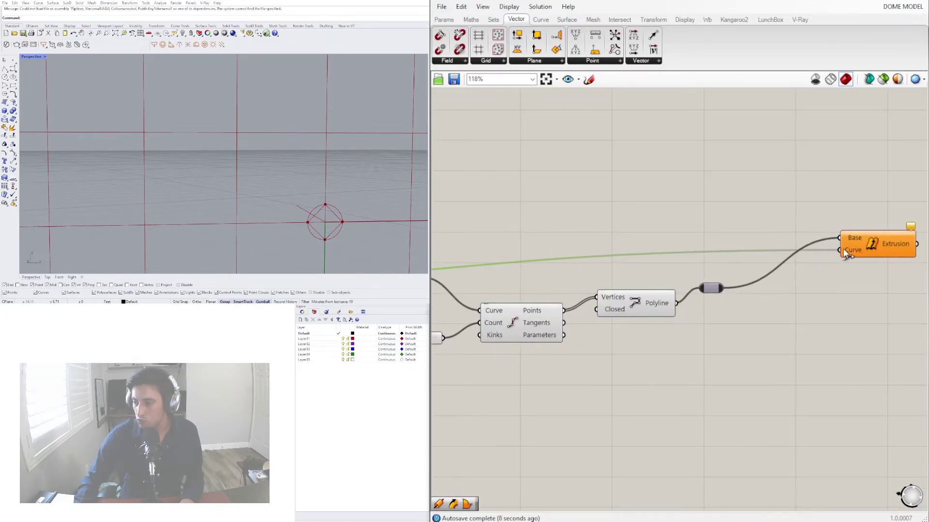
right_click_drag(842, 284, 692, 279)
left_click_drag(727, 248, 666, 263)
Test the profile's division count at 3 and 5 while viewing the extruded member
left_click(636, 314)
scroll(636, 315, "down", 4)
scroll(337, 226, "up", 5)
right_click_drag(337, 226, 268, 227)
scroll(679, 278, "up", 8)
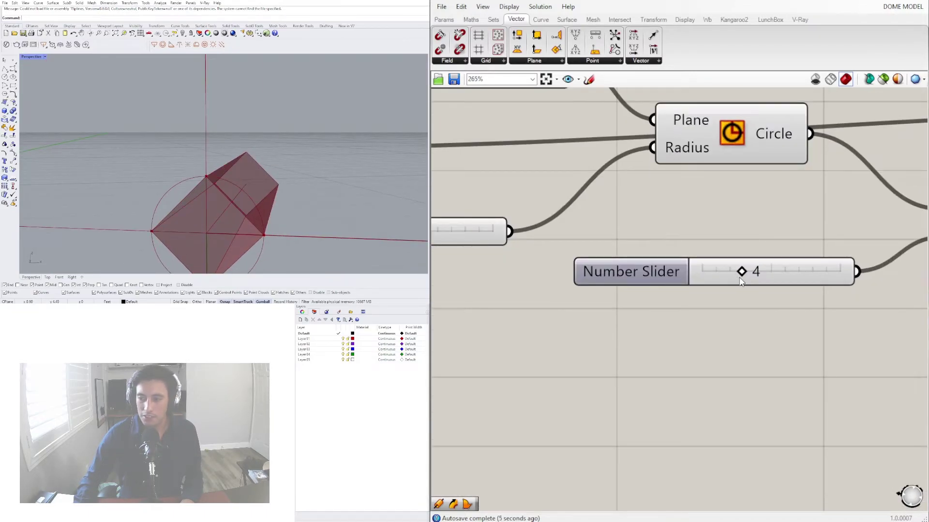
mouse_move(742, 272)
left_mouse_down()
mouse_move(701, 272)
mouse_move(731, 272)
left_mouse_up()
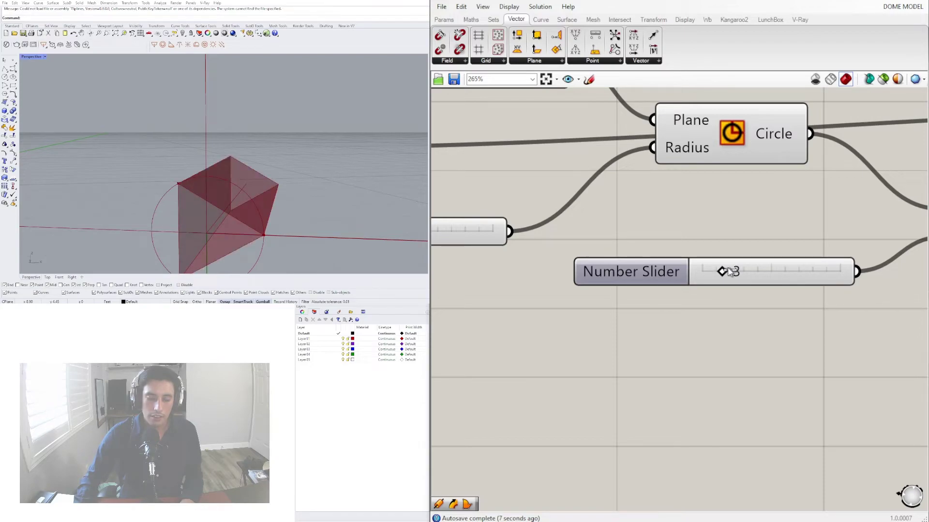
left_click_drag(730, 272, 763, 269)
scroll(829, 311, "down", 5)
scroll(853, 273, "up", 4)
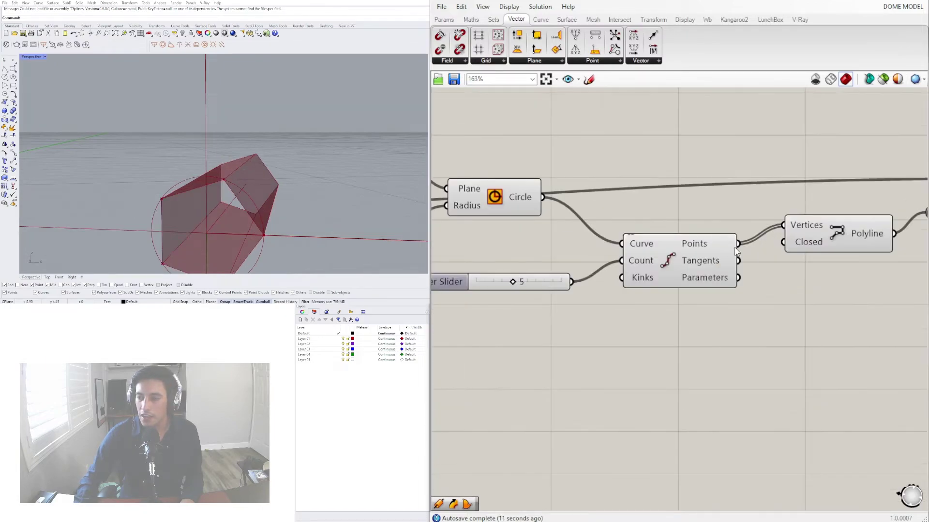
scroll(853, 273, "down", 2)
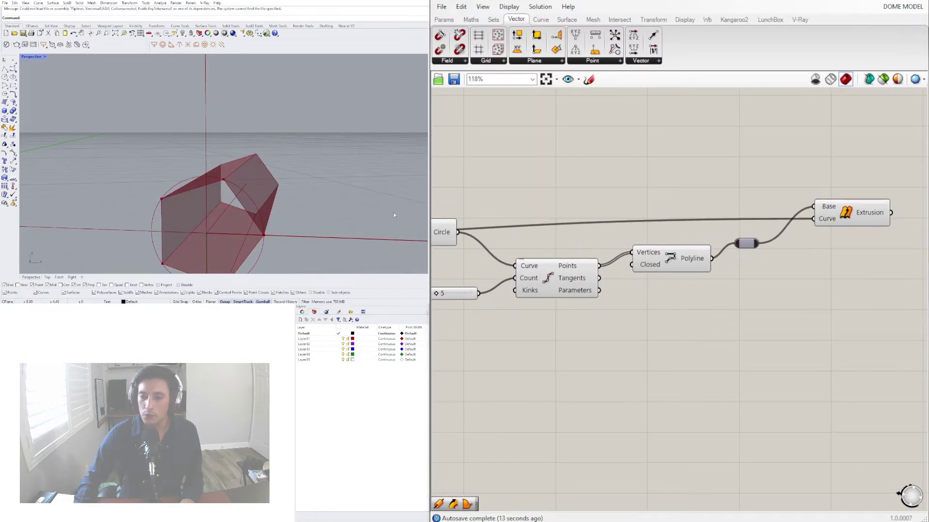
scroll(252, 201, "down", 5)
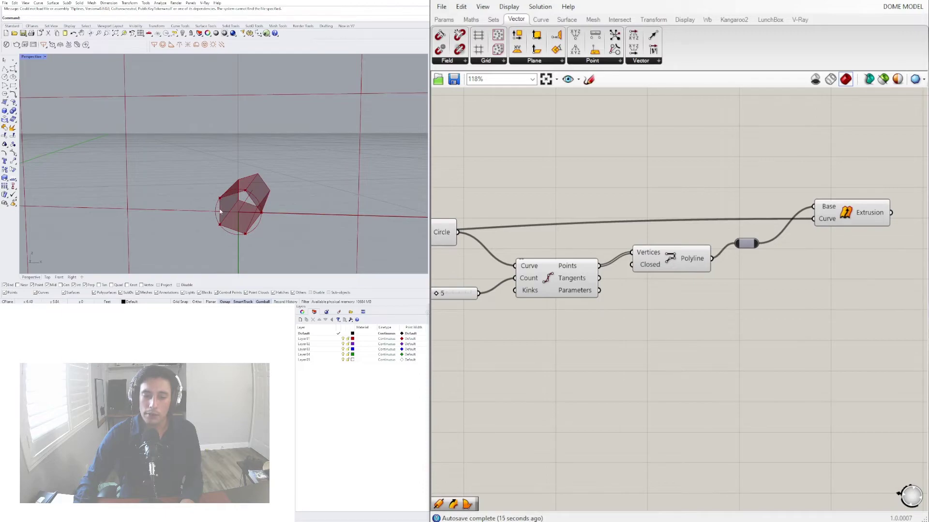
Graft the List input of the List Item component that picks from the structure lines
left_click(847, 215)
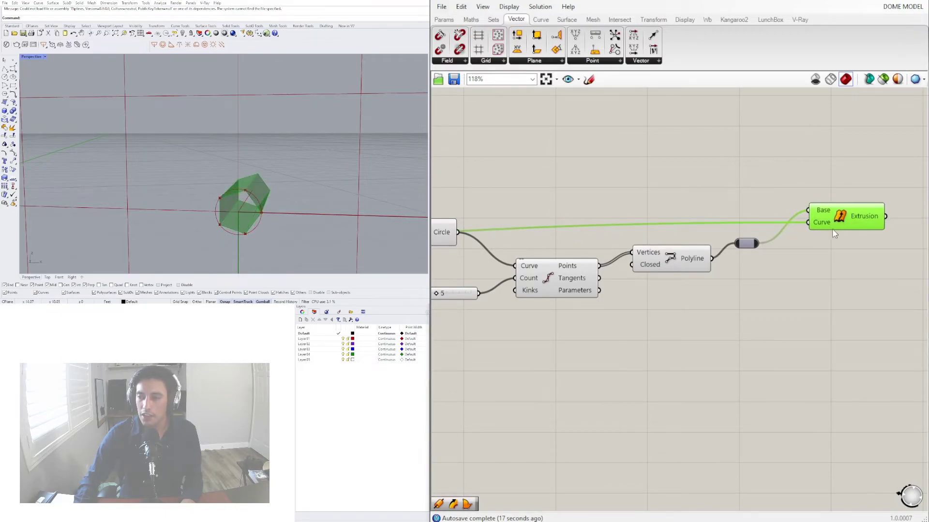
scroll(751, 282, "down", 5)
scroll(617, 271, "up", 5)
right_click_drag(618, 269, 677, 259)
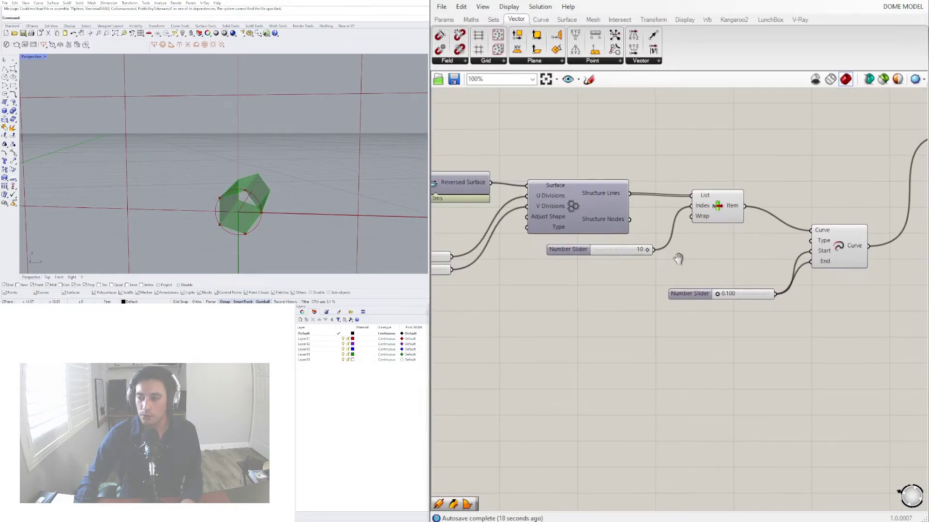
right_click(704, 198)
left_click(730, 286)
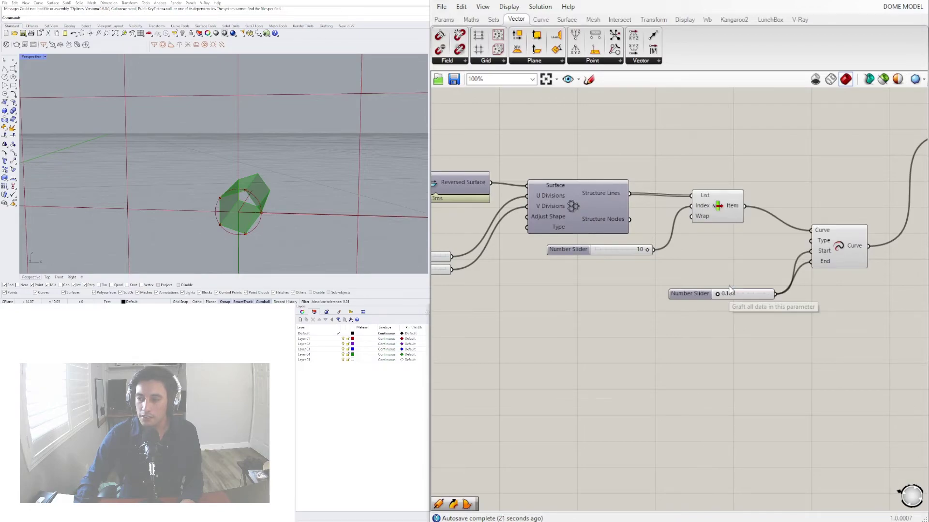
scroll(740, 201, "down", 6)
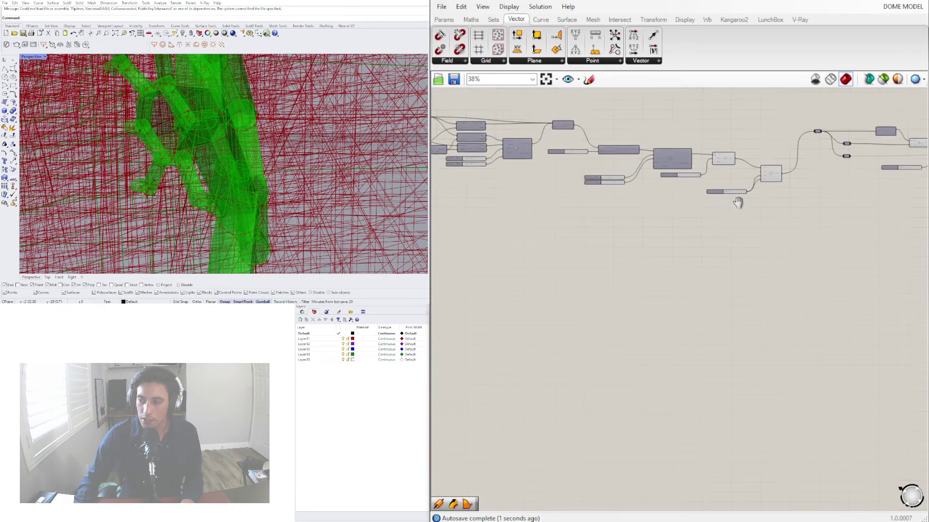
Turn off the preview of the components from List Item through PolyLine, leaving only the extrusion shown
left_click_drag(848, 274, 597, 176)
scroll(600, 174, "up", 2)
middle_click(601, 168)
left_click(634, 136)
right_click_drag(243, 160, 220, 156)
scroll(251, 145, "up", 4)
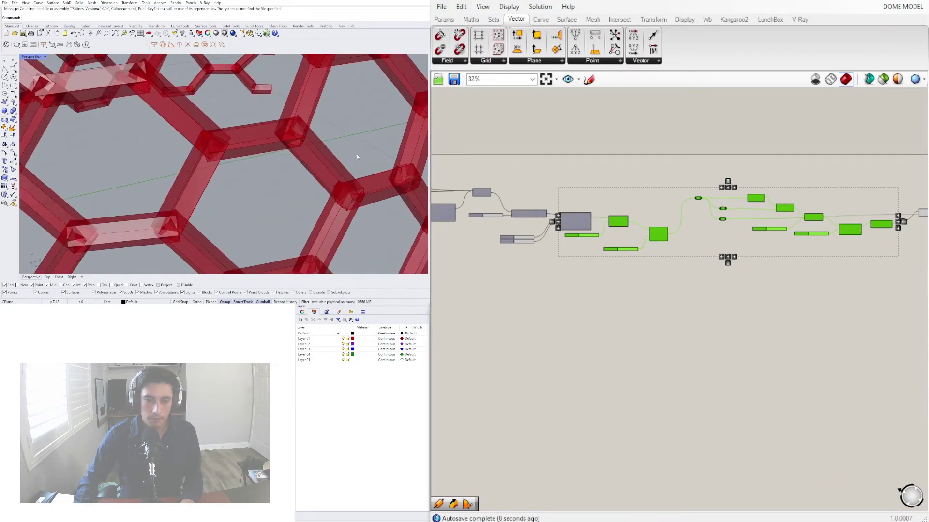
Test the profile's division count at 3 and 2 on the whole dome, viewing the members from several angles
scroll(695, 217, "up", 5)
right_click_drag(642, 335, 489, 349)
scroll(532, 348, "down", 4)
scroll(827, 323, "up", 2)
scroll(828, 323, "up", 8)
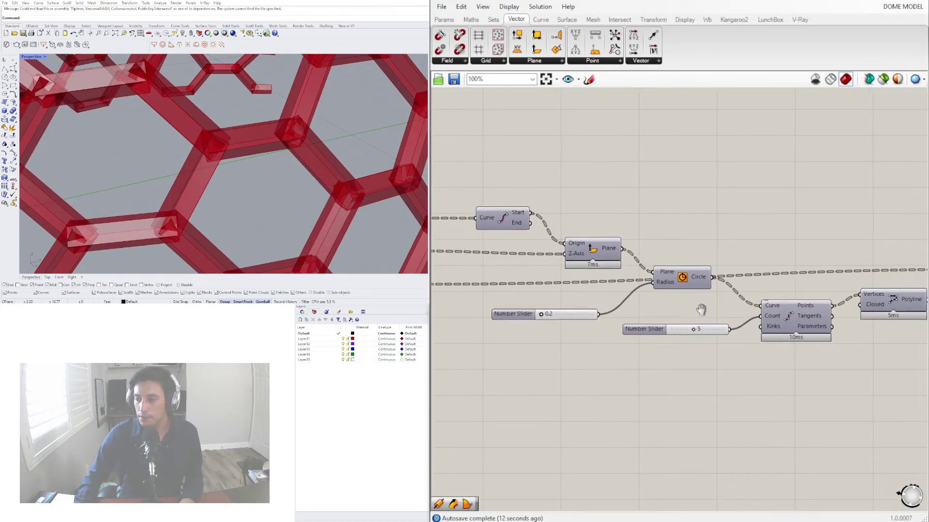
left_click_drag(733, 323, 687, 332)
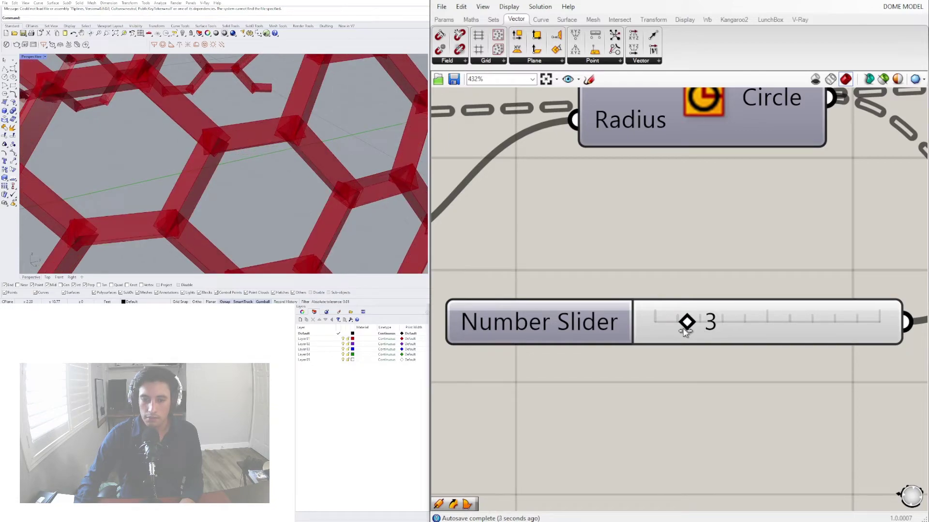
right_click_drag(266, 106, 221, 112)
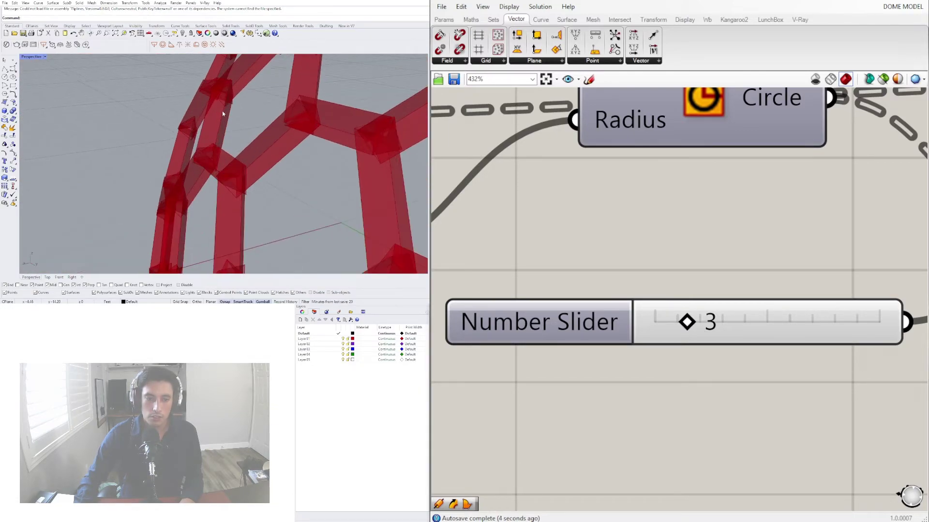
left_click_drag(684, 322, 654, 324)
right_click_drag(208, 145, 206, 188)
scroll(632, 210, "down", 2)
scroll(634, 213, "down", 5)
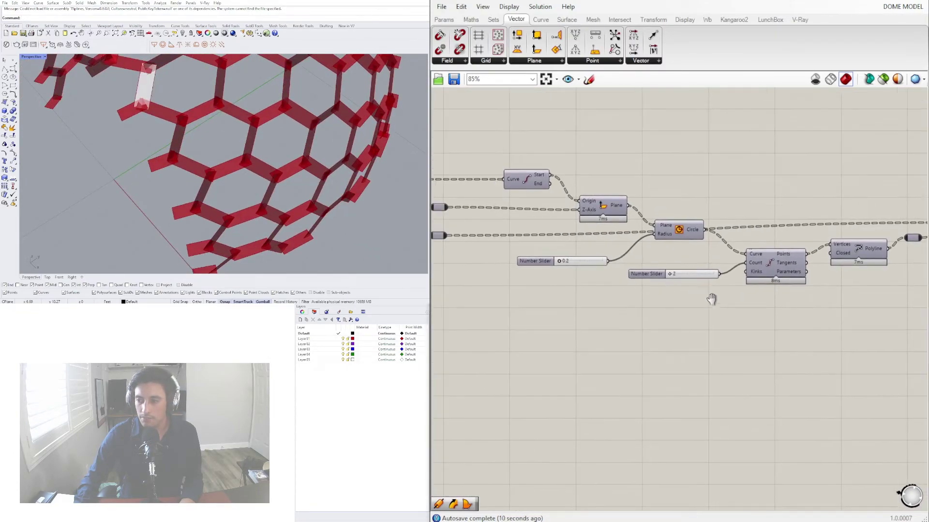
Set the Extend Curve length slider to 0.401 and view the whole dome
right_click_drag(518, 287, 711, 283)
scroll(712, 283, "down", 2)
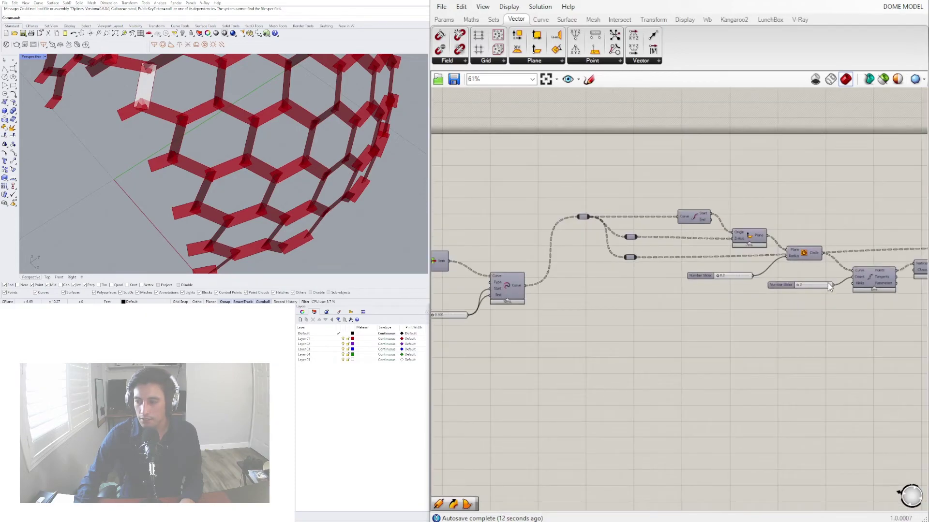
scroll(541, 348, "up", 7)
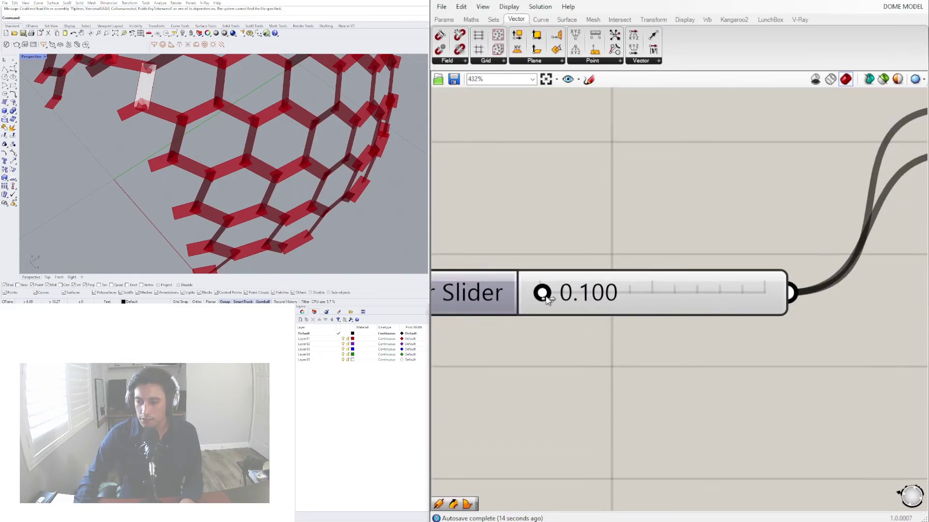
left_click_drag(542, 300, 548, 300)
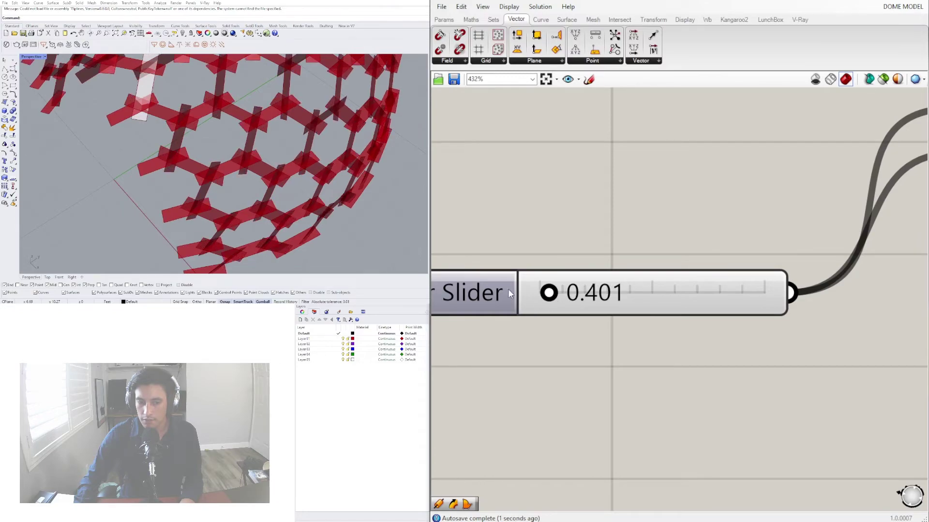
scroll(289, 161, "down", 4)
right_click_drag(290, 160, 235, 138)
scroll(489, 261, "down", 7)
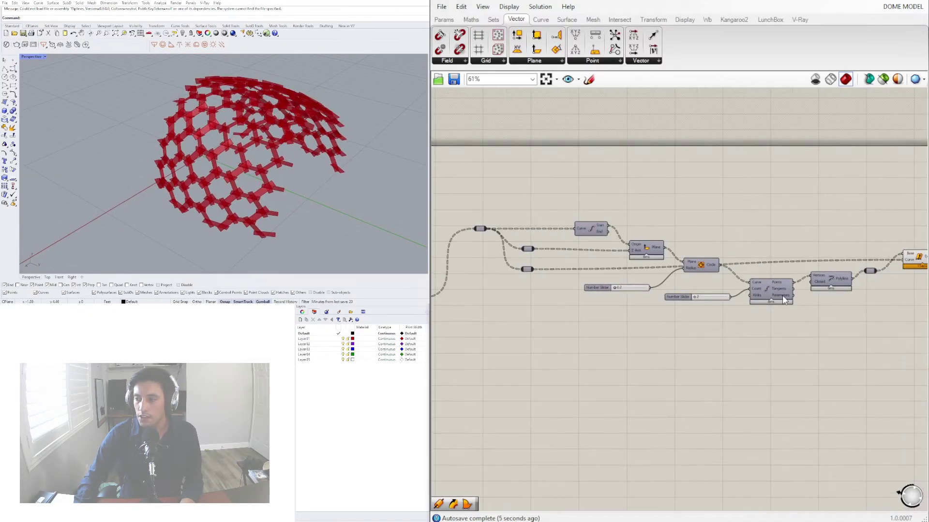
Highlight the dome's extrusion and set the profile's division count to 4
scroll(646, 232, "up", 4)
left_click(718, 220)
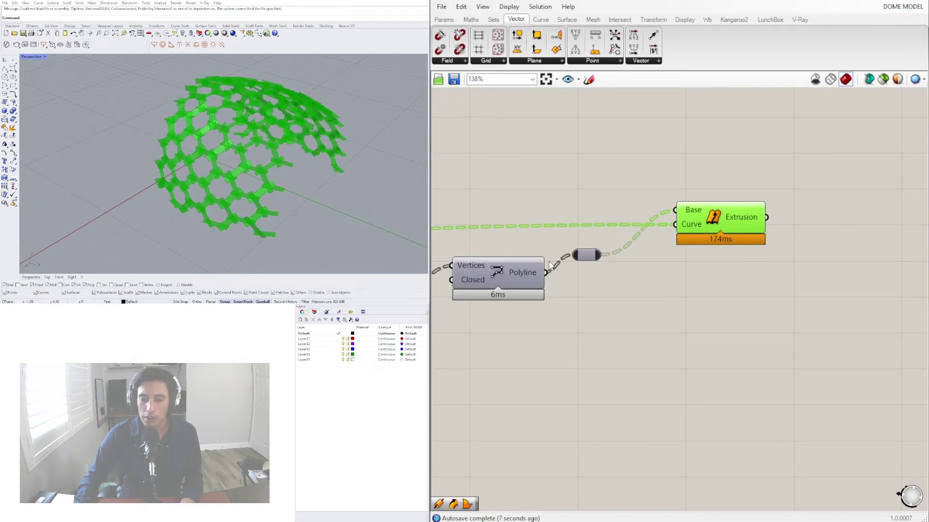
right_click_drag(532, 288, 900, 282)
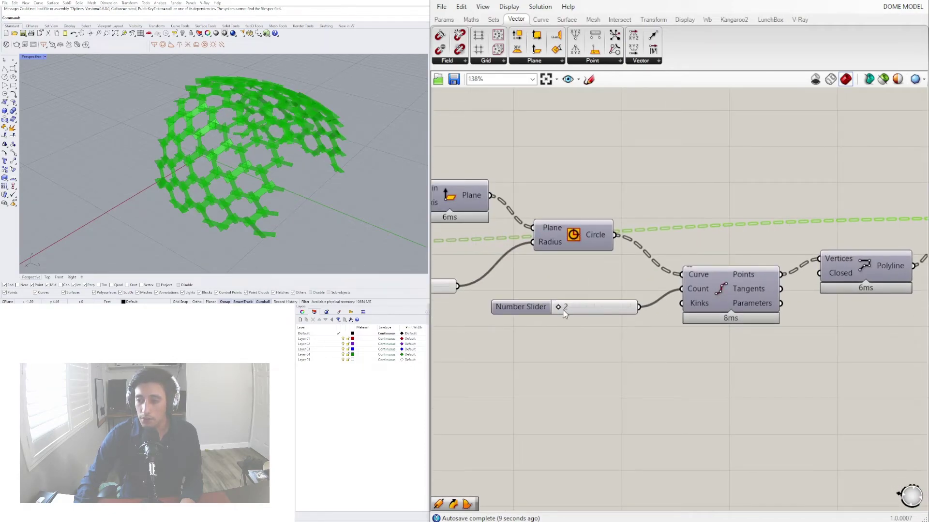
left_click_drag(563, 308, 581, 309)
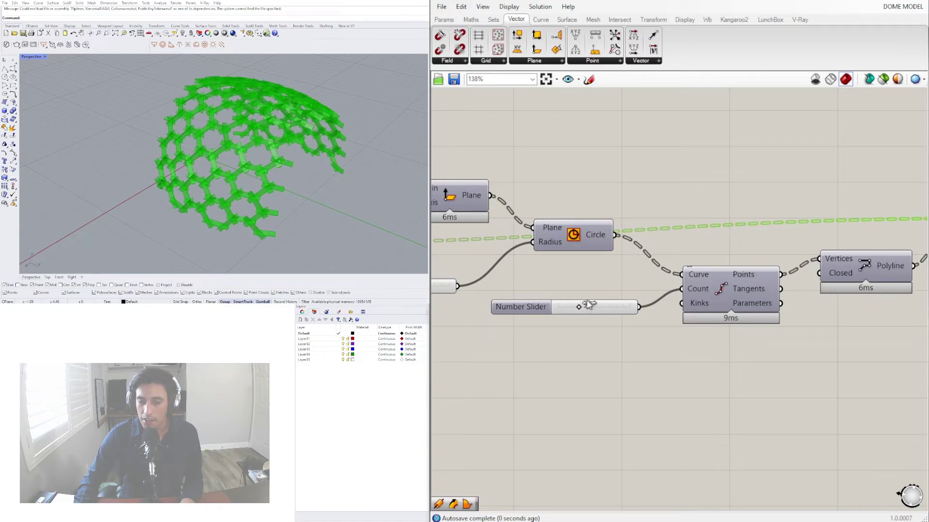
scroll(294, 176, "up", 5)
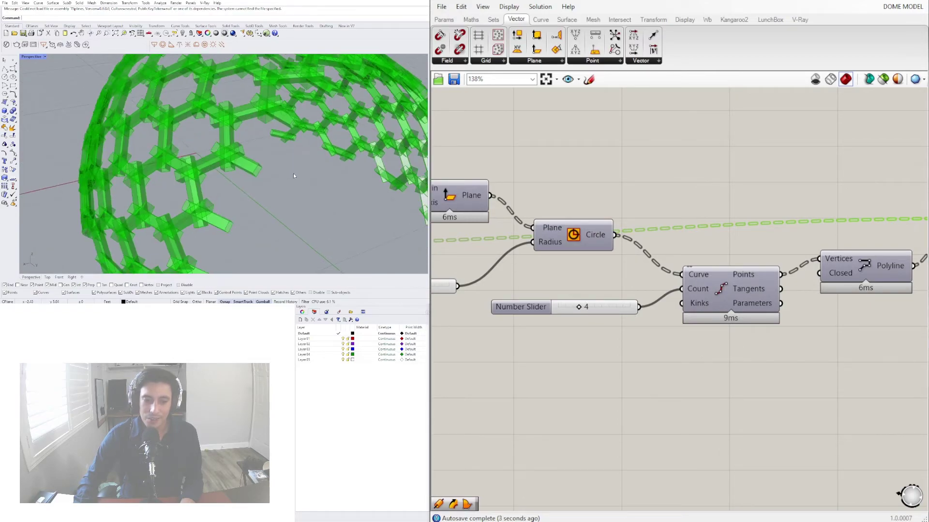
scroll(754, 203, "down", 4)
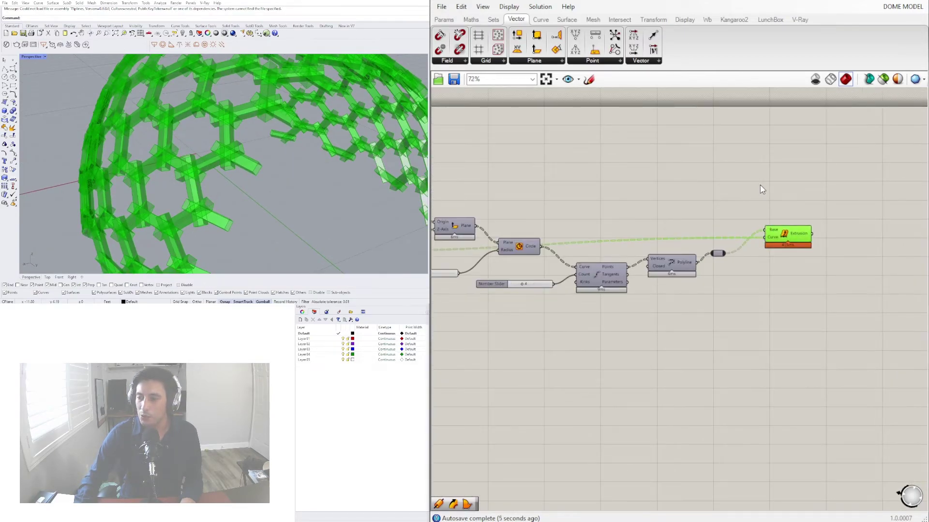
Add a Twist component beyond the extrusion and connect the Extrusion output to its Geometry input
double_click(761, 186)
type("TWIST")
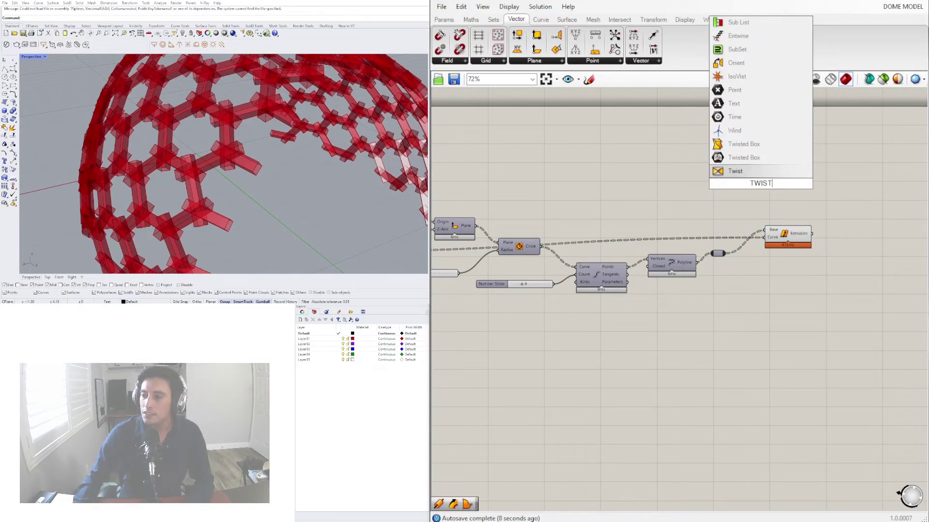
left_click(740, 171)
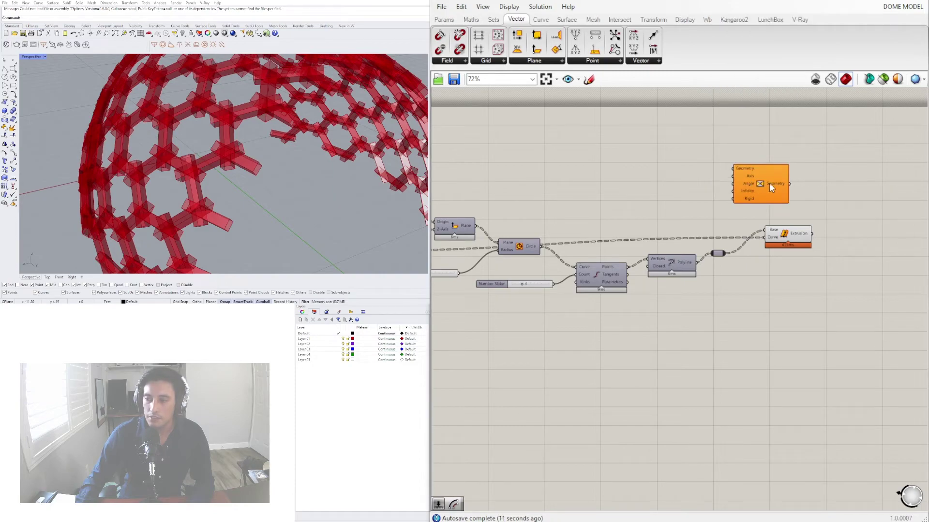
left_click_drag(764, 183, 869, 180)
left_click(805, 234)
left_click_drag(817, 240, 877, 176)
Connect the relay carrying the extended curves to the Axis input of the Twist component
right_click_drag(623, 240, 777, 233)
right_click_drag(512, 250, 771, 252)
right_click_drag(652, 288, 587, 289)
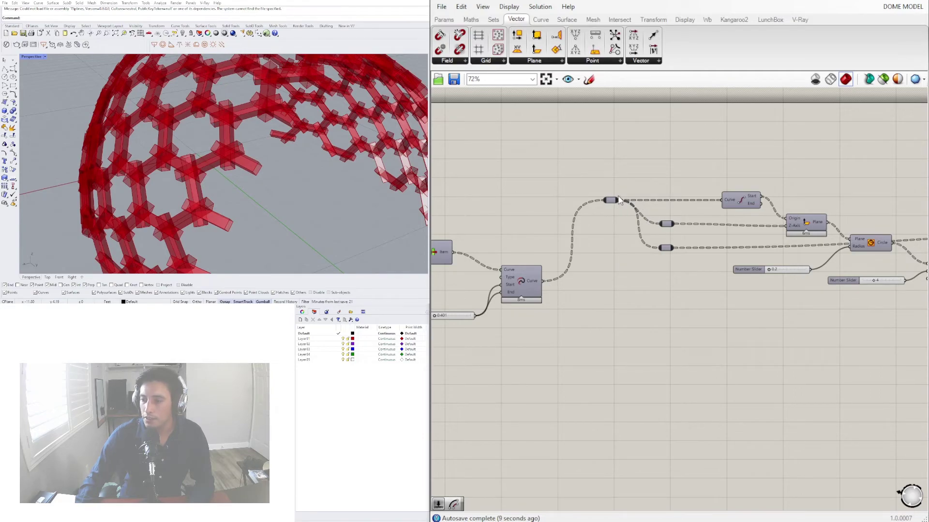
scroll(669, 172, "down", 4)
mouse_move(654, 187)
left_mouse_down()
mouse_move(762, 149)
mouse_move(638, 173)
mouse_move(747, 194)
mouse_move(730, 202)
mouse_move(765, 215)
left_mouse_up()
scroll(793, 149, "up", 4)
scroll(639, 175, "down", 3)
scroll(841, 167, "up", 6)
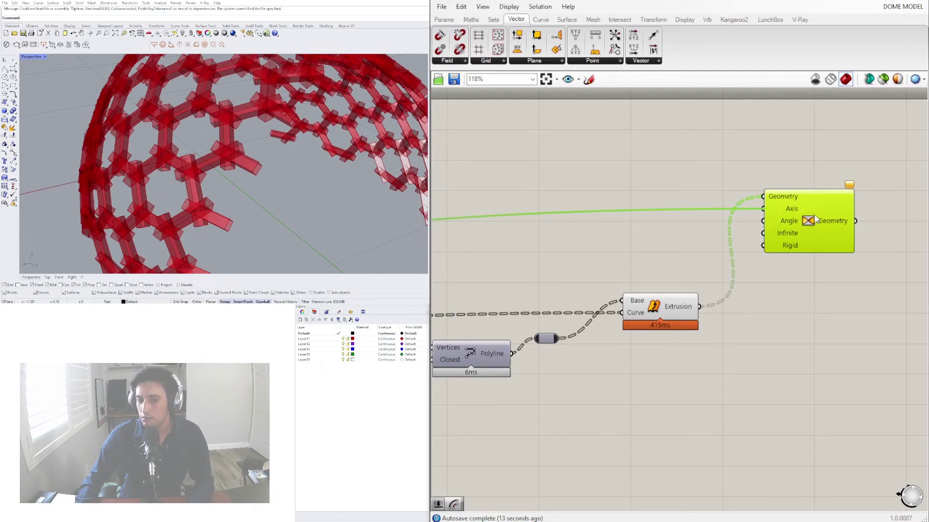
Reposition the Twist component and turn off the Extrusion component's preview so only the twisted members are shown
left_click_drag(801, 232, 796, 270)
left_click_drag(690, 363, 631, 245)
scroll(651, 215, "up", 1)
middle_click(651, 214)
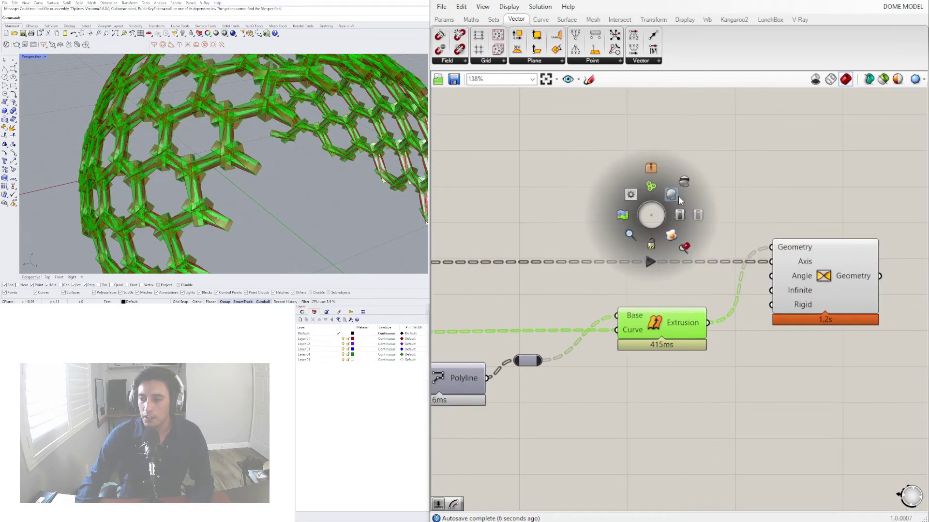
left_click(678, 196)
right_click_drag(261, 138, 358, 108)
scroll(628, 226, "down", 5)
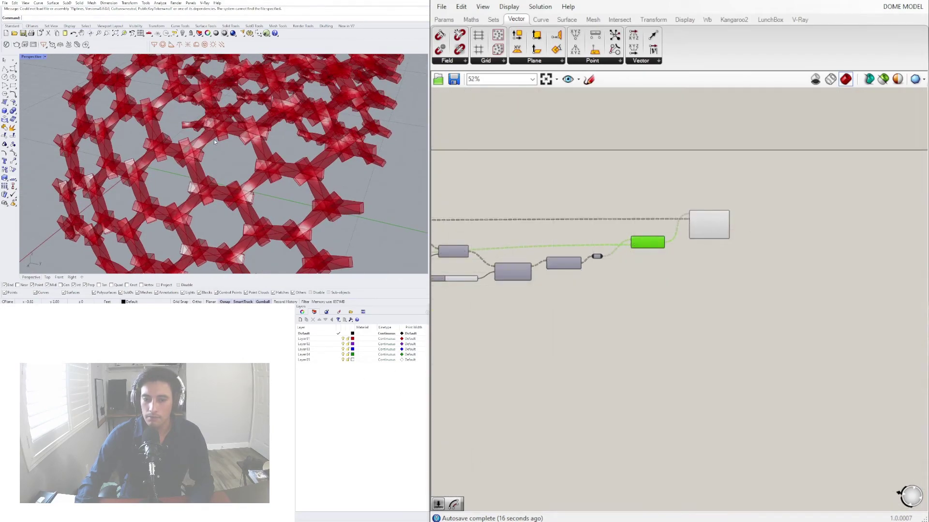
Switch the Twist component's Angle input to degrees
scroll(213, 139, "down", 5)
scroll(649, 160, "up", 5)
left_click_drag(798, 326, 839, 318)
right_click(824, 291)
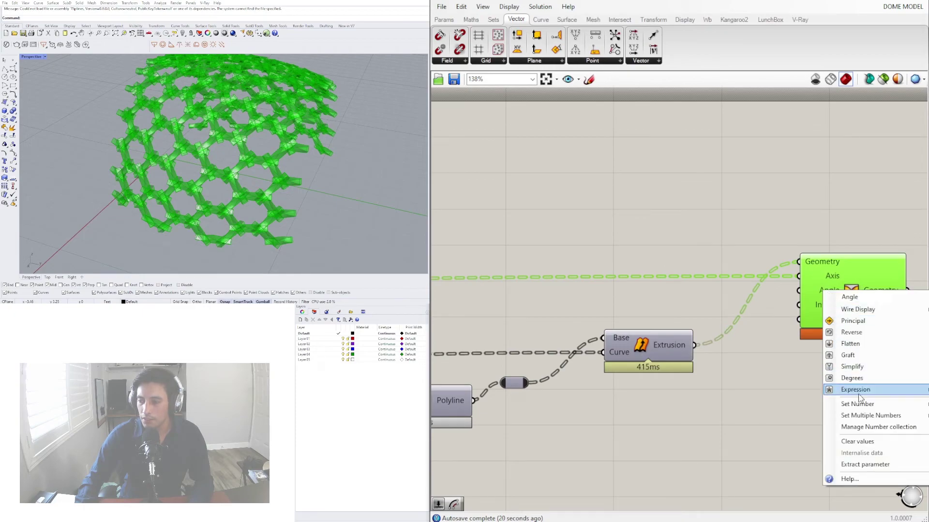
left_click(851, 378)
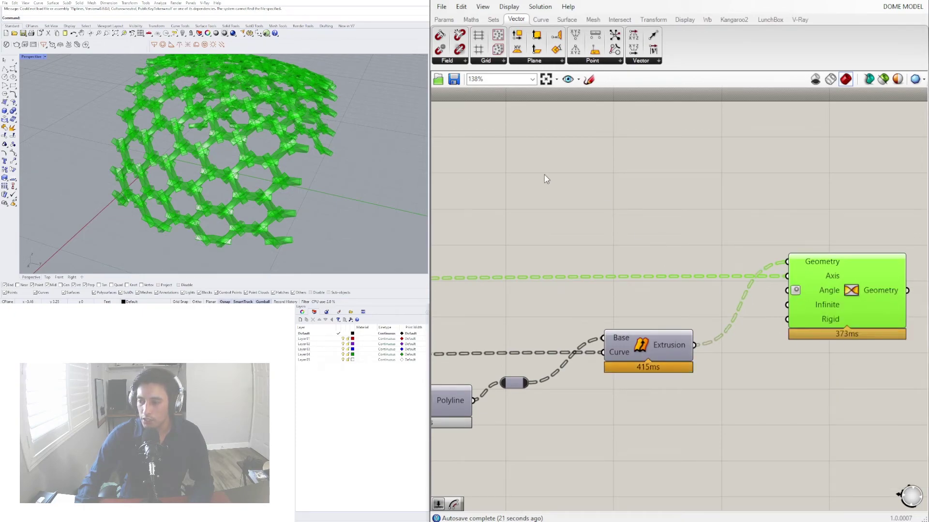
Create a number slider with value 45 and connect it to the Twist component's Angle input
double_click(509, 179)
type("45")
key("Return")
left_click_drag(484, 179, 636, 246)
left_click_drag(732, 238, 792, 297)
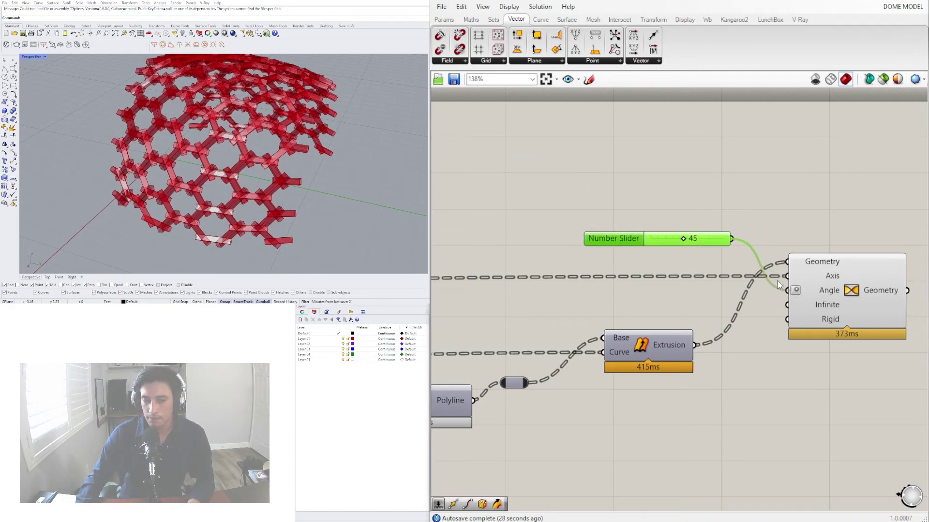
Highlight the twisted members, raise the twist angle slider to 100, and view the whole dome
left_click(844, 291)
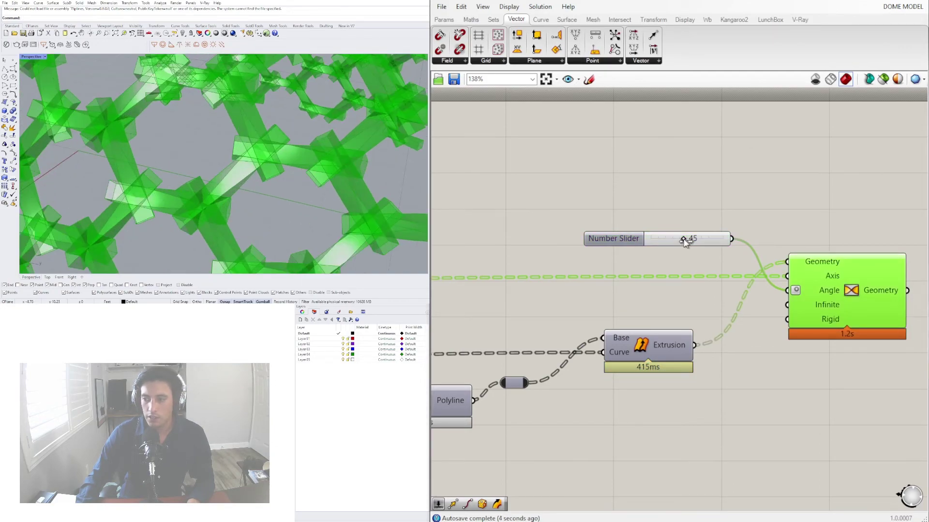
left_click_drag(755, 236, 187, 140)
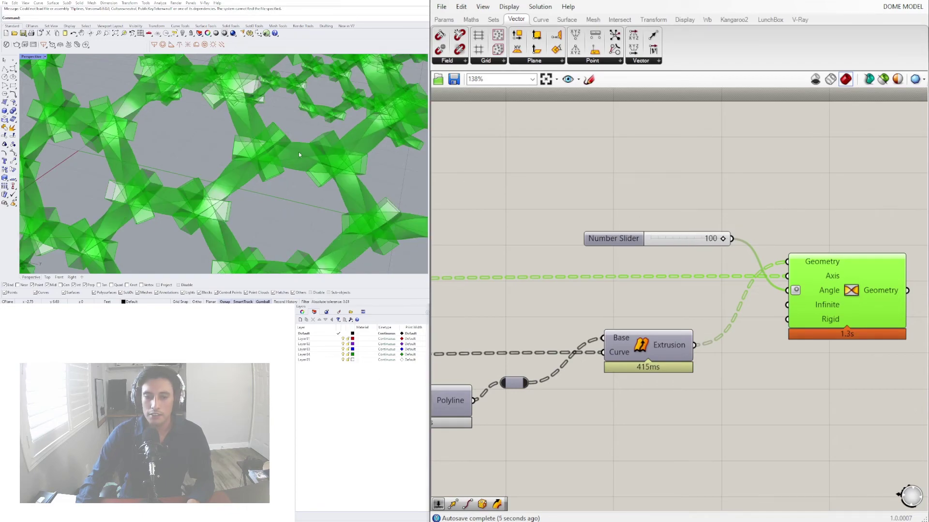
scroll(299, 154, "down", 5)
right_click_drag(346, 178, 315, 167)
scroll(358, 159, "down", 5)
Move all components downstream of Extend Curve together so that they sit closer to it and line up with it
left_click(442, 373)
scroll(291, 178, "up", 2)
scroll(764, 245, "down", 3)
left_click(786, 304)
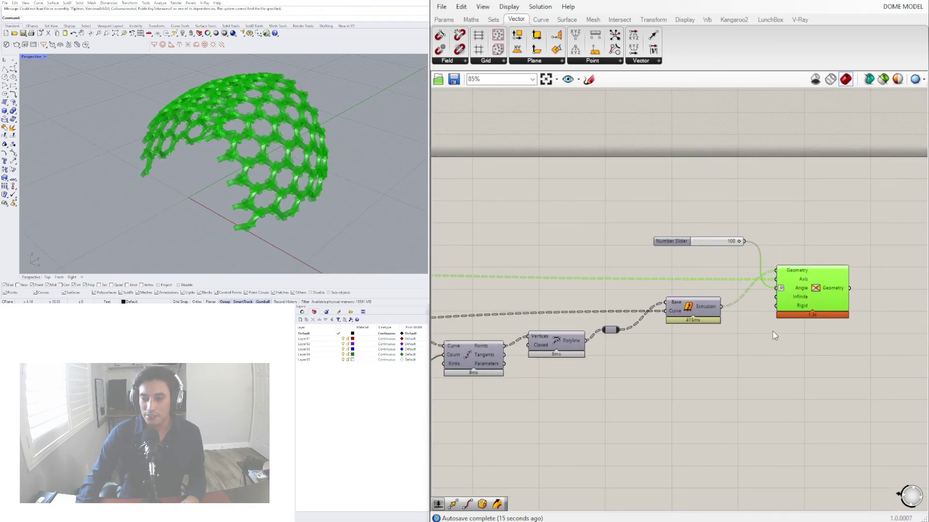
left_click(679, 333)
scroll(677, 333, "down", 3)
right_click_drag(589, 402, 780, 365)
scroll(779, 362, "down", 2)
right_click_drag(715, 342, 737, 304)
scroll(774, 319, "down", 2)
right_click_drag(807, 336, 737, 319)
left_click_drag(886, 344, 564, 208)
left_click_drag(631, 259, 618, 291)
left_click(683, 408)
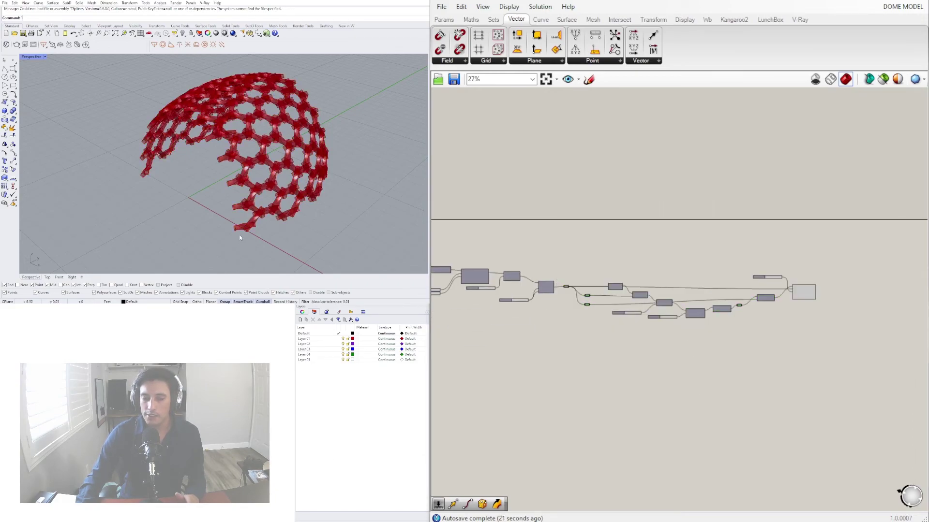